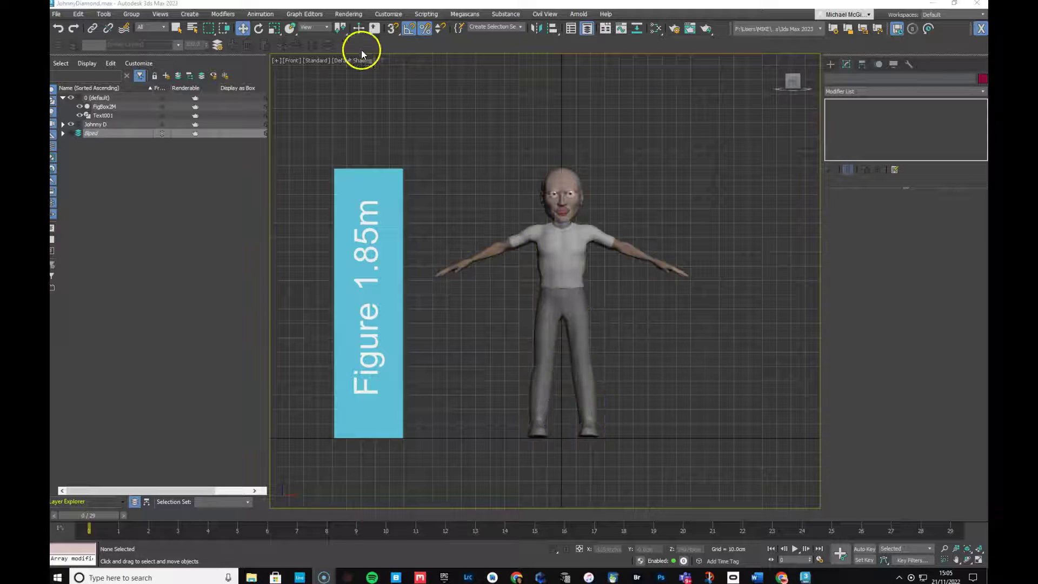
Check the system unit scale in Units Setup and accept the unit settings
{"action": "left_click", "coordinate": [388, 14]}
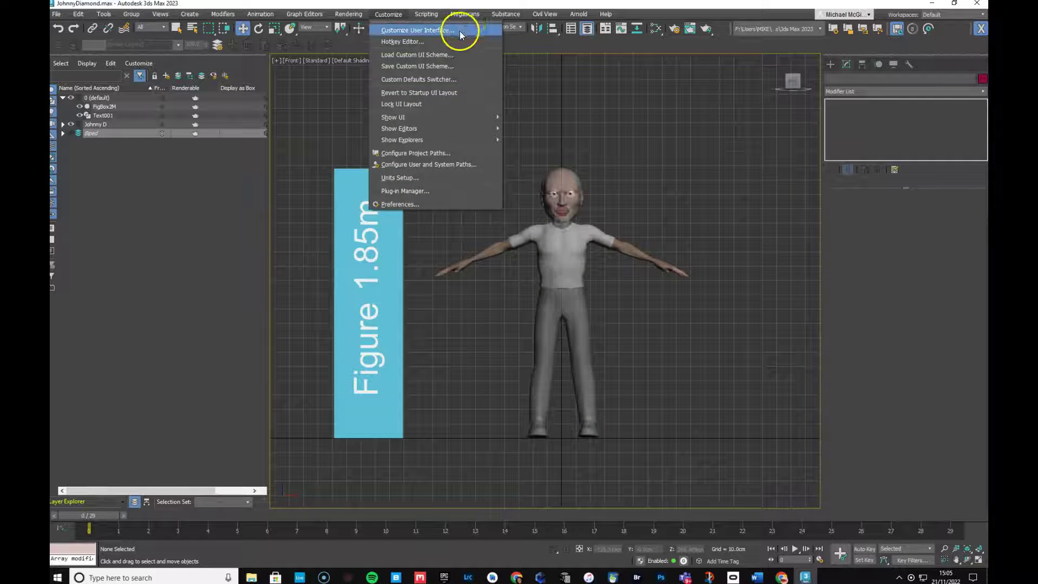
{"action": "left_click", "coordinate": [403, 177]}
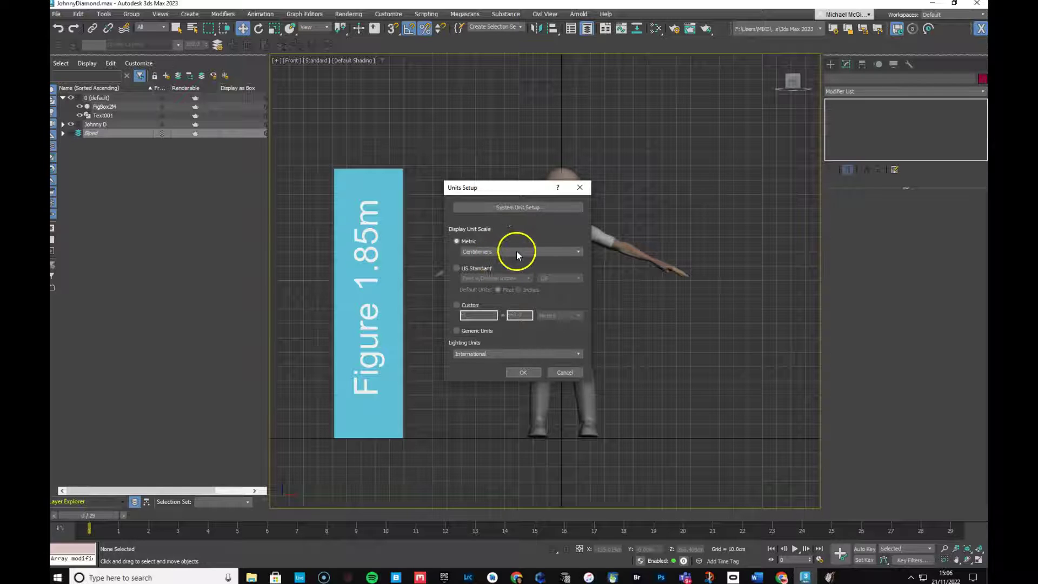
{"action": "left_click", "coordinate": [516, 208]}
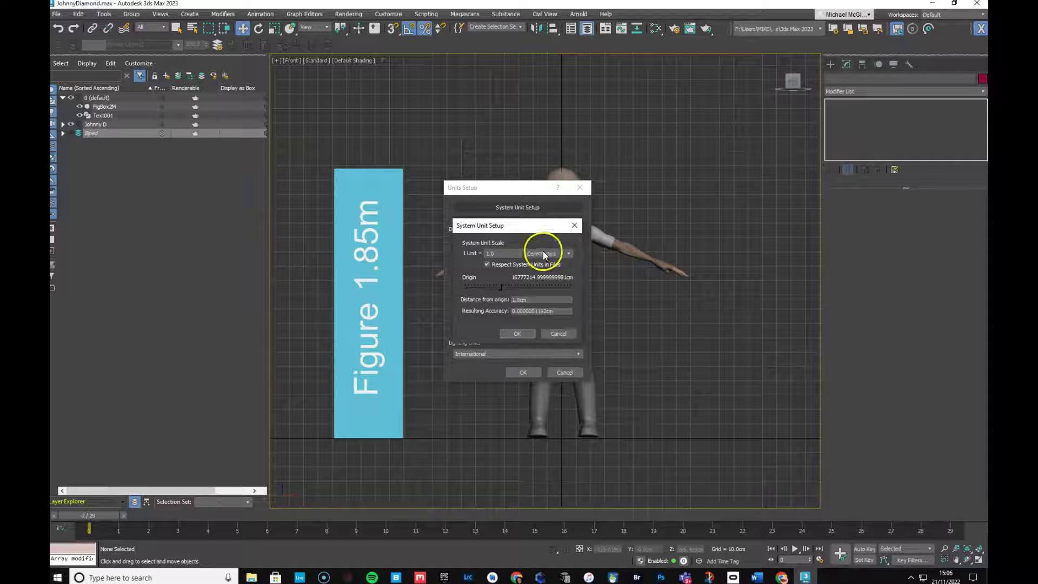
{"action": "left_click", "coordinate": [518, 335]}
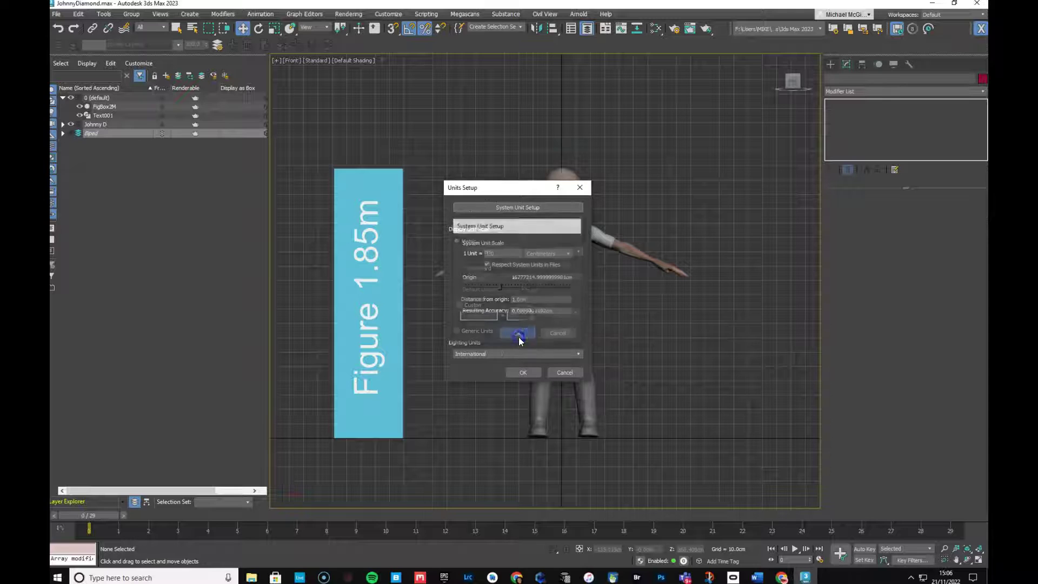
{"action": "left_click", "coordinate": [525, 372]}
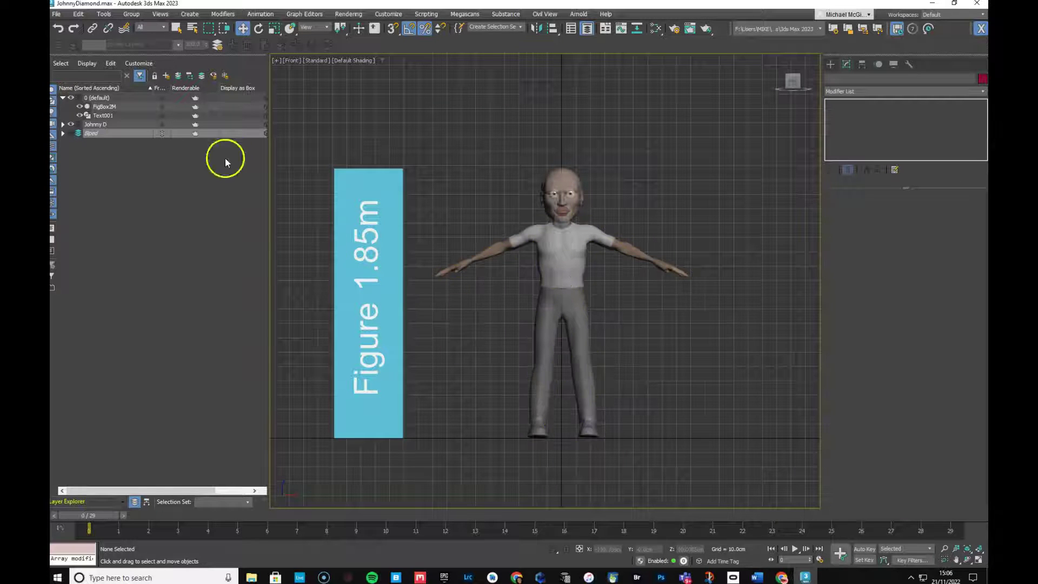
Move the Figure board and its text slightly left, then select FigBox2M alone
{"action": "left_click_drag", "start_coordinate": [295, 150], "coordinate": [424, 462]}
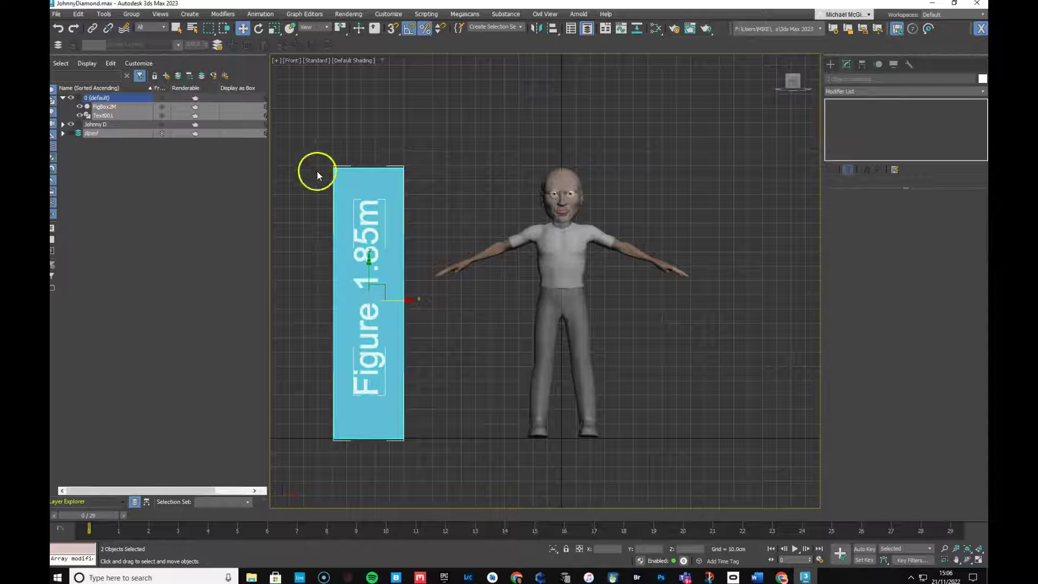
{"action": "mouse_move", "coordinate": [397, 302]}
{"action": "left_mouse_down"}
{"action": "mouse_move", "coordinate": [416, 301]}
{"action": "mouse_move", "coordinate": [392, 301]}
{"action": "left_mouse_up"}
{"action": "mouse_move", "coordinate": [482, 342]}
{"action": "left_mouse_down"}
{"action": "mouse_move", "coordinate": [427, 382]}
{"action": "mouse_move", "coordinate": [397, 352]}
{"action": "mouse_move", "coordinate": [467, 363]}
{"action": "left_mouse_up"}
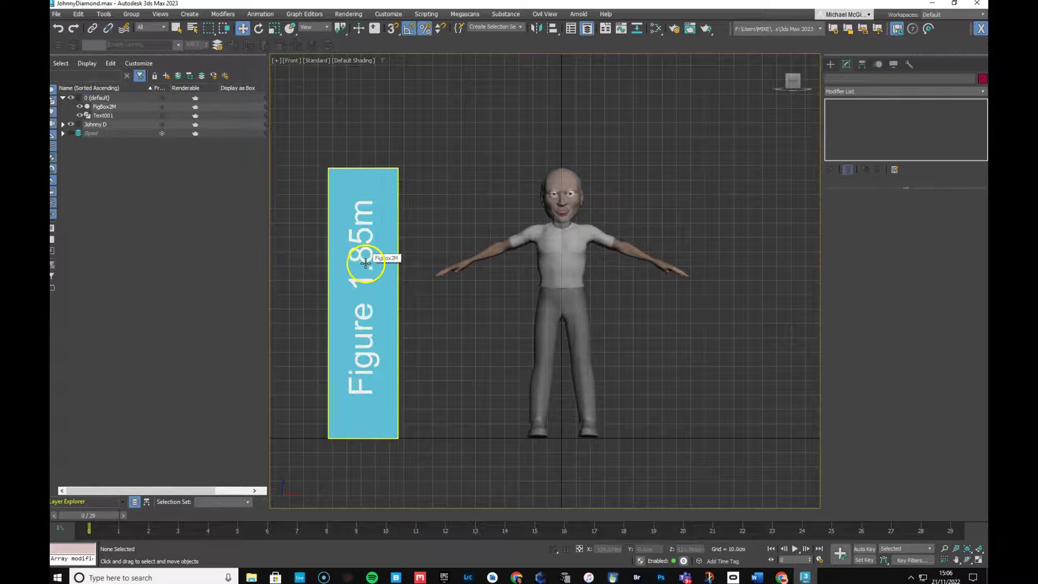
{"action": "left_click", "coordinate": [467, 183]}
{"action": "left_click", "coordinate": [377, 183]}
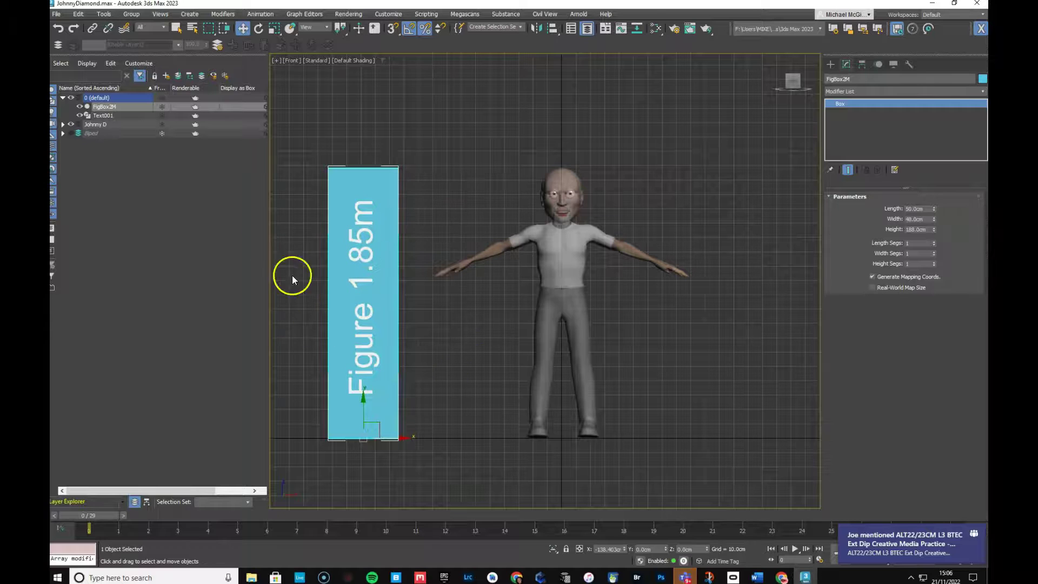
Put Text001 and FigBox2M together on a new layer
{"action": "left_click", "coordinate": [112, 116]}
{"action": "left_click", "coordinate": [114, 108], "text": "ctrl"}
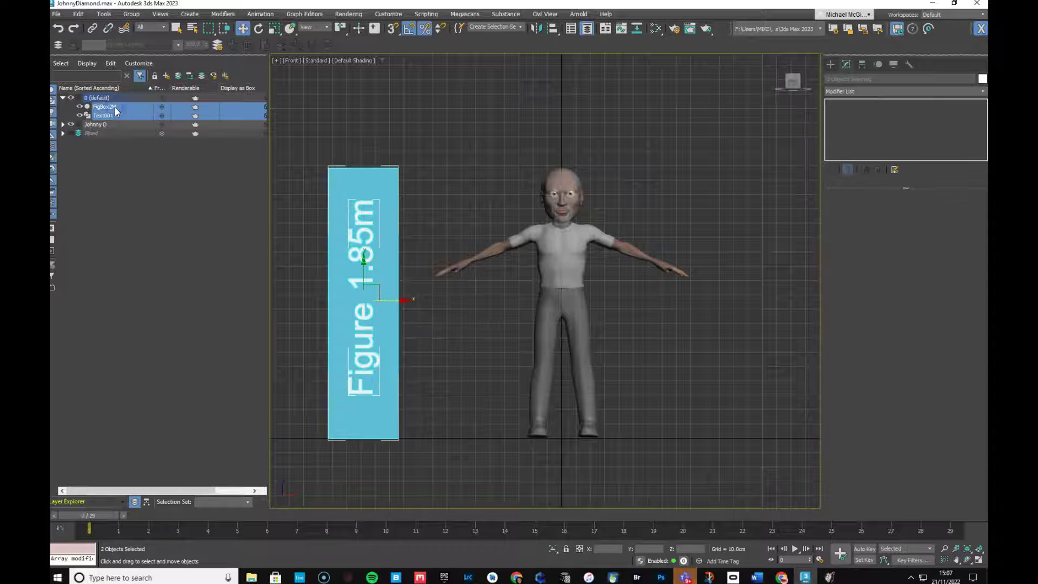
{"action": "left_click", "coordinate": [166, 76]}
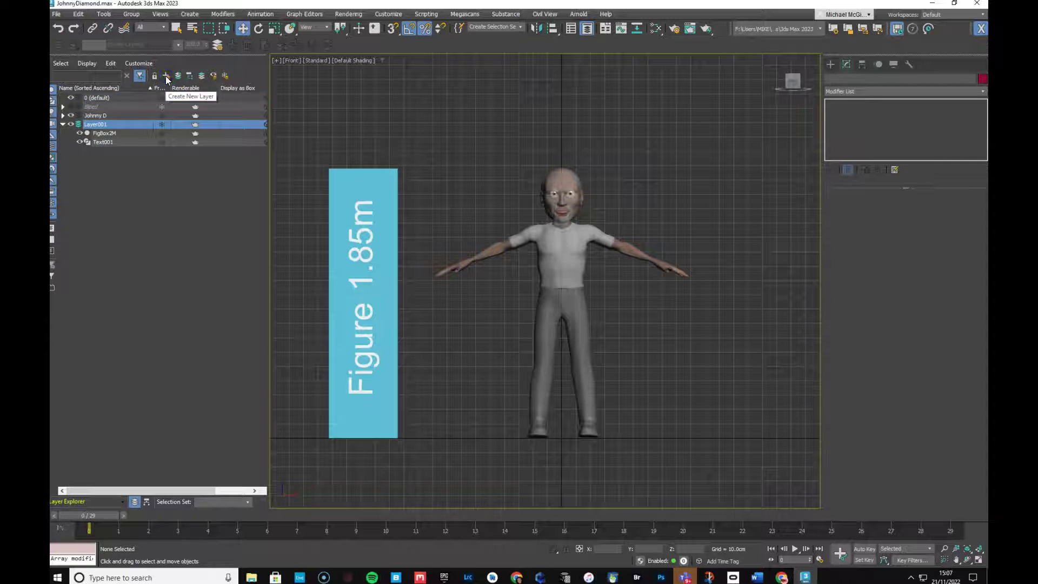
Rename the new layer to 'FigRef'
{"action": "double_click", "coordinate": [98, 126]}
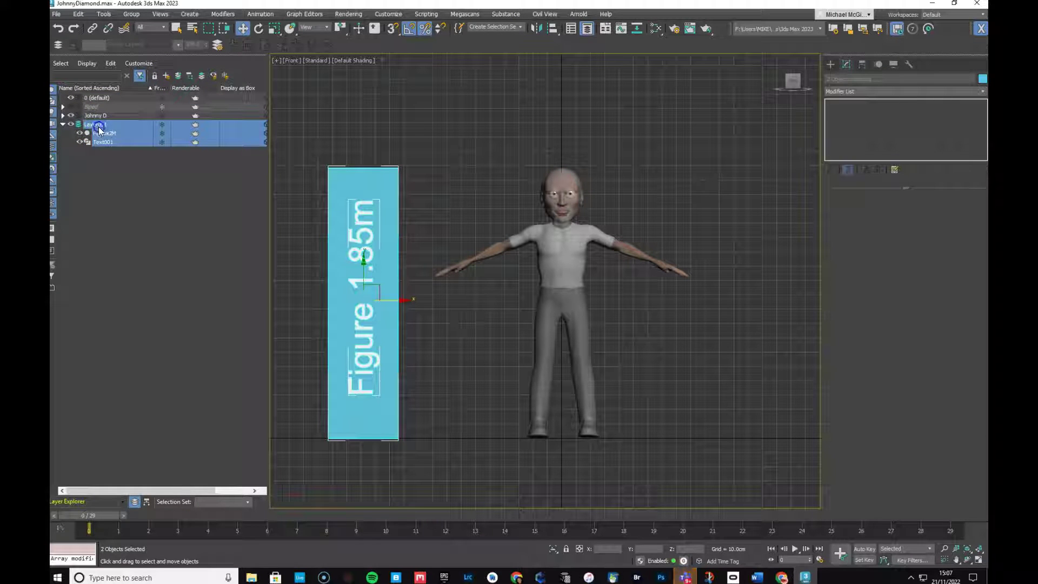
{"action": "left_click", "coordinate": [107, 152]}
{"action": "left_click", "coordinate": [97, 124]}
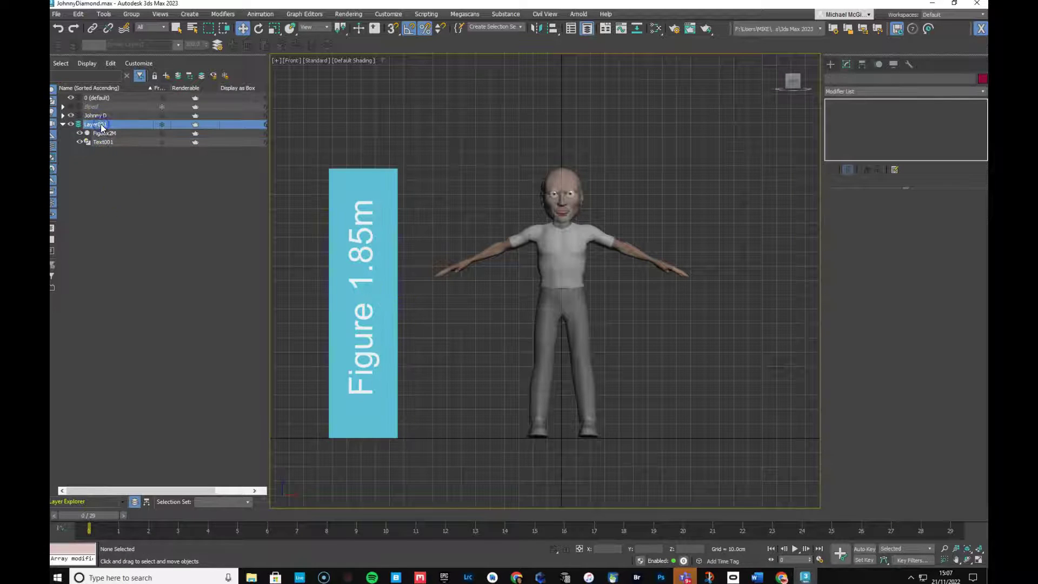
{"action": "left_click", "coordinate": [96, 124]}
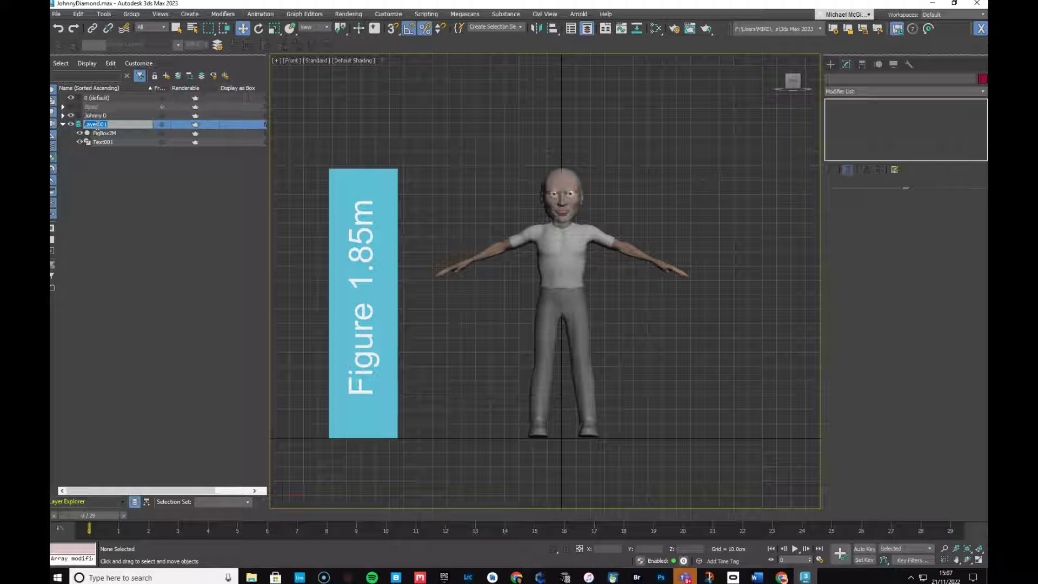
{"action": "key", "text": "BackSpace"}
{"action": "type", "text": "FigRef"}
{"action": "left_click", "coordinate": [64, 124]}
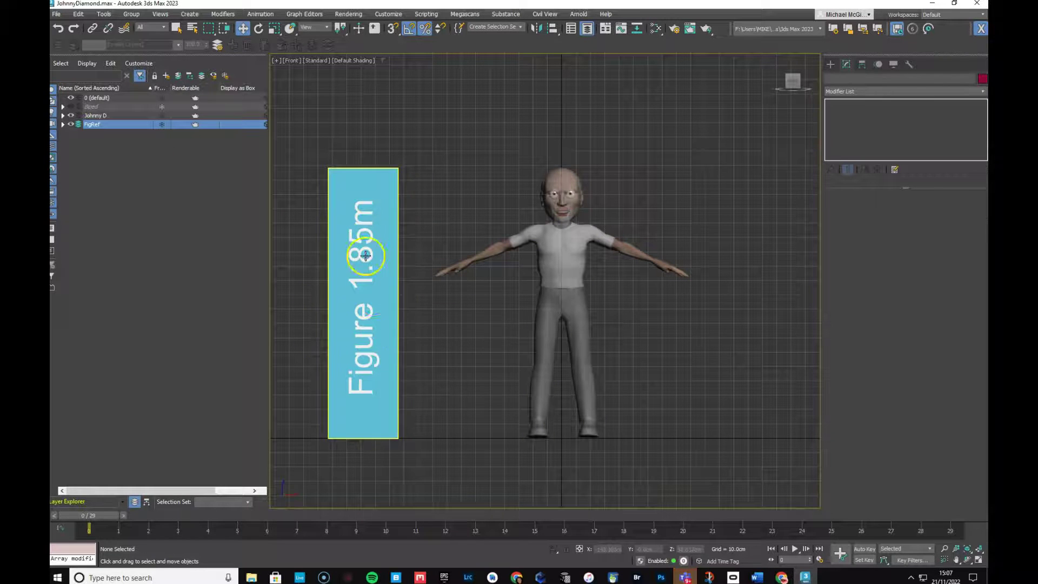
Hide the FigRef layer, then select the Johnny D layer without renaming it
{"action": "left_click", "coordinate": [161, 125]}
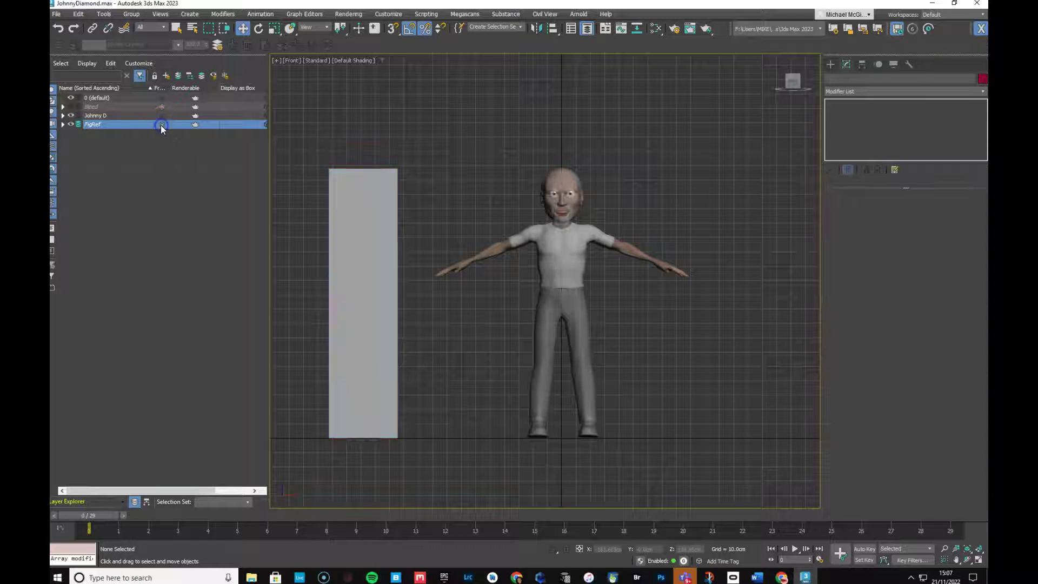
{"action": "left_click", "coordinate": [161, 125]}
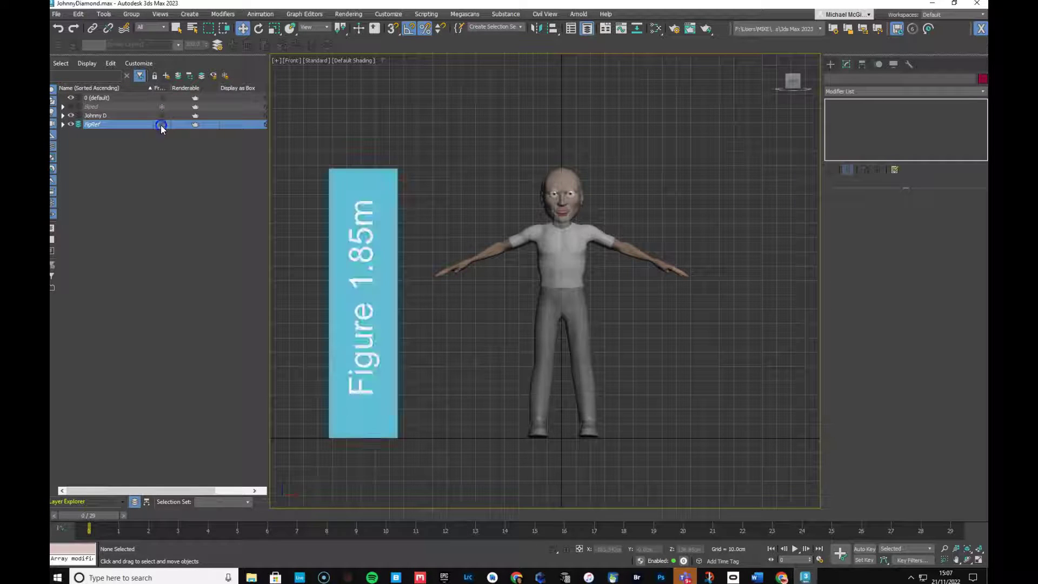
{"action": "right_click", "coordinate": [100, 122]}
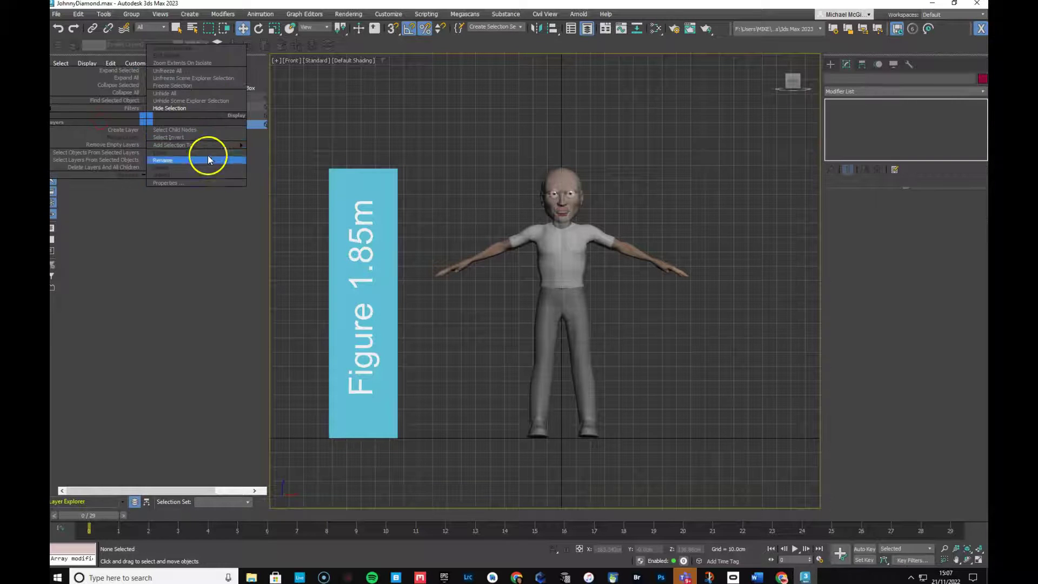
{"action": "left_click", "coordinate": [184, 111]}
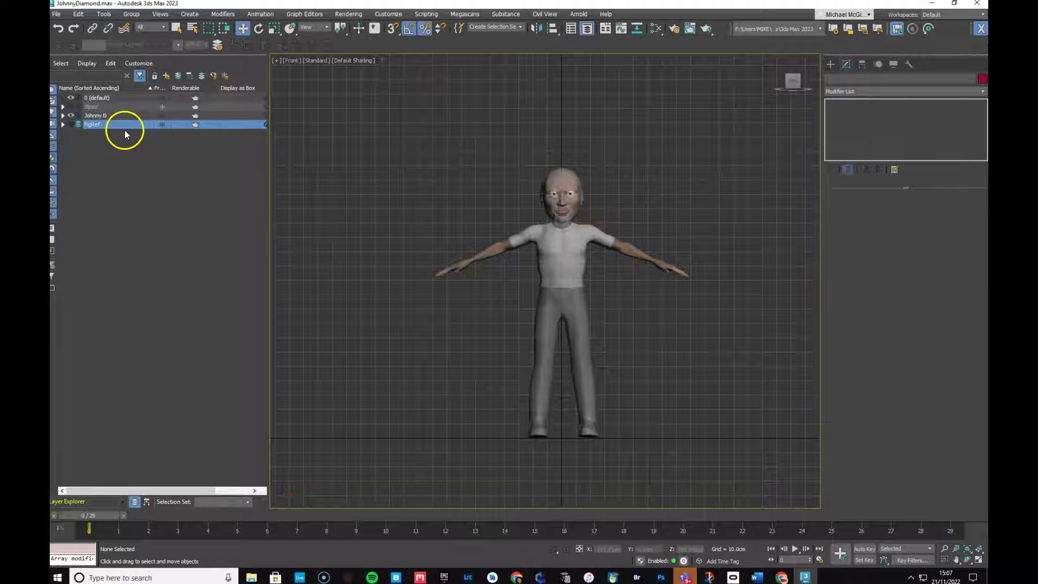
{"action": "double_click", "coordinate": [103, 116]}
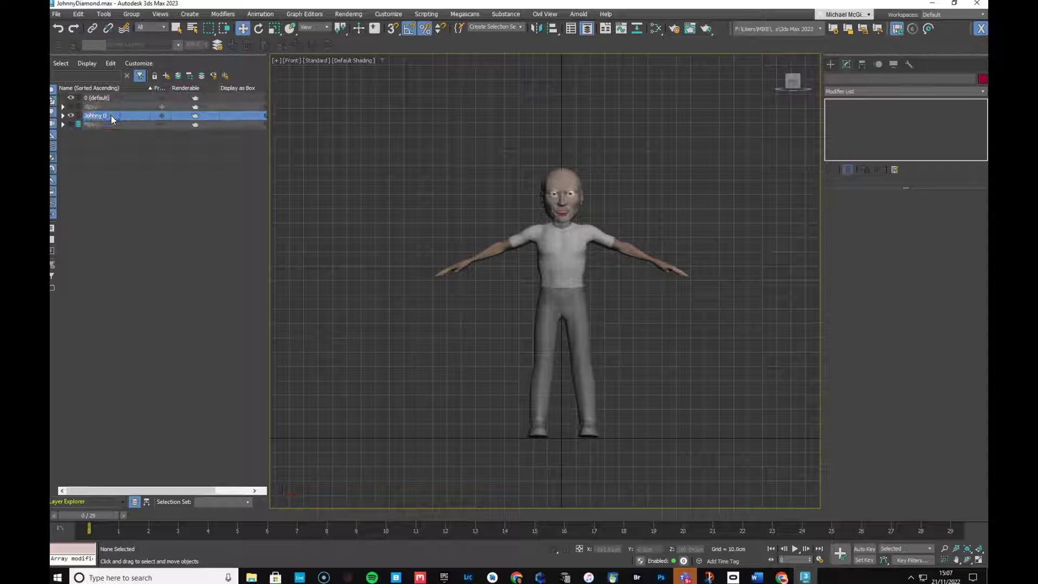
{"action": "key", "text": "Return"}
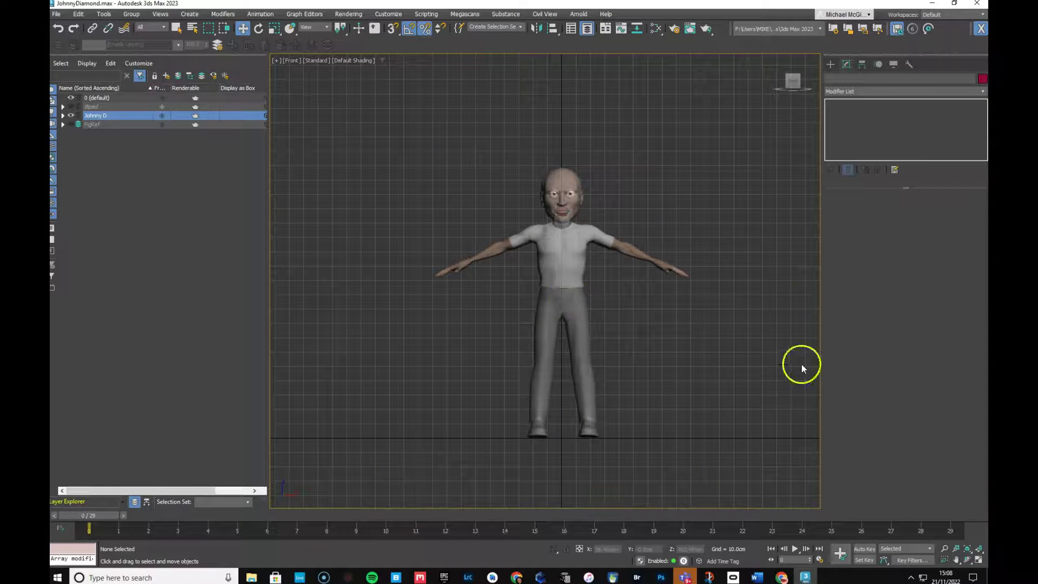
Lower the visibility of the character's body mesh in Object Properties
{"action": "left_click", "coordinate": [666, 343]}
{"action": "left_click", "coordinate": [565, 301]}
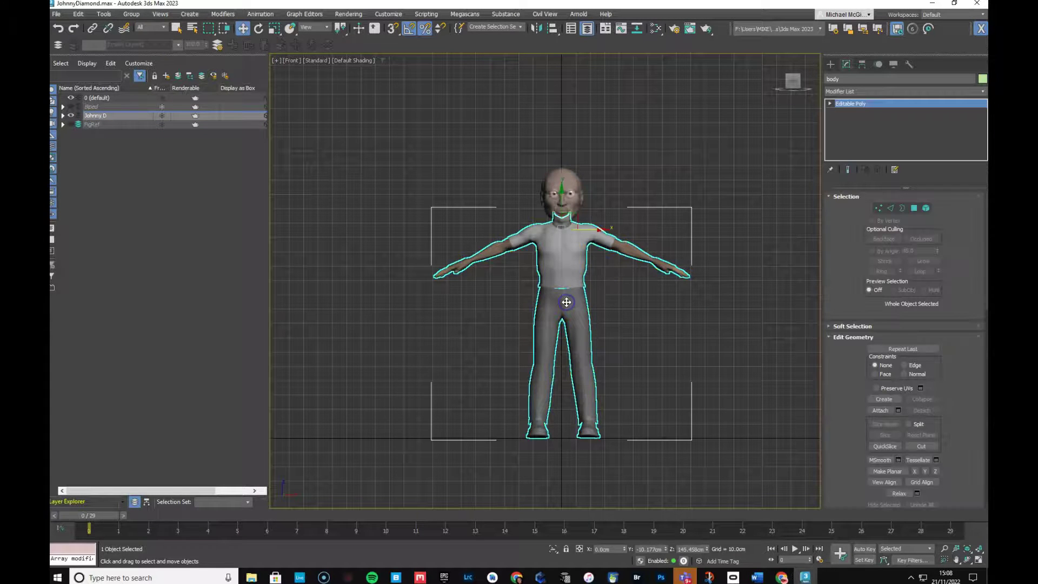
{"action": "right_click", "coordinate": [564, 299]}
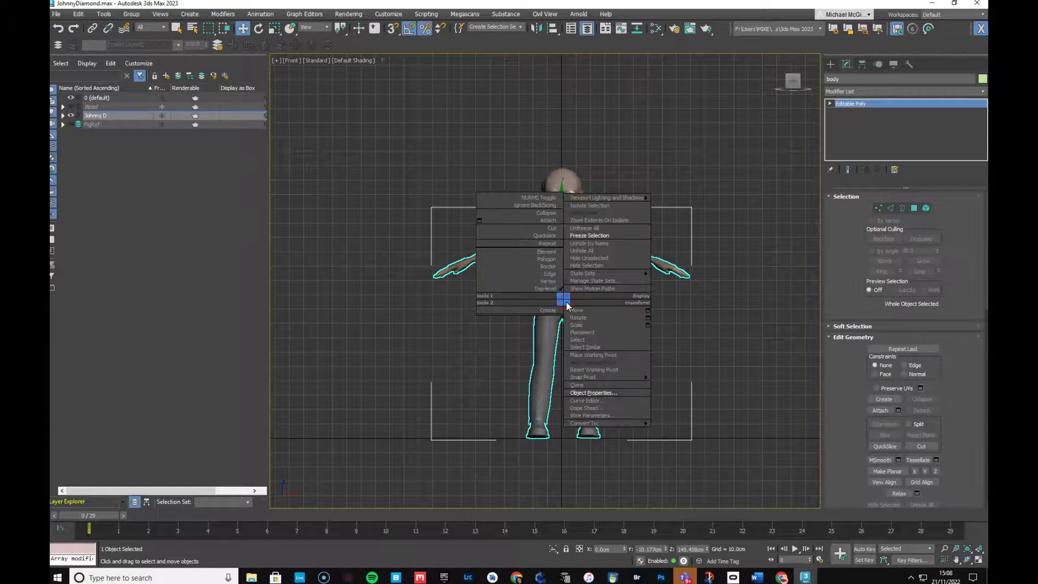
{"action": "left_click", "coordinate": [593, 393]}
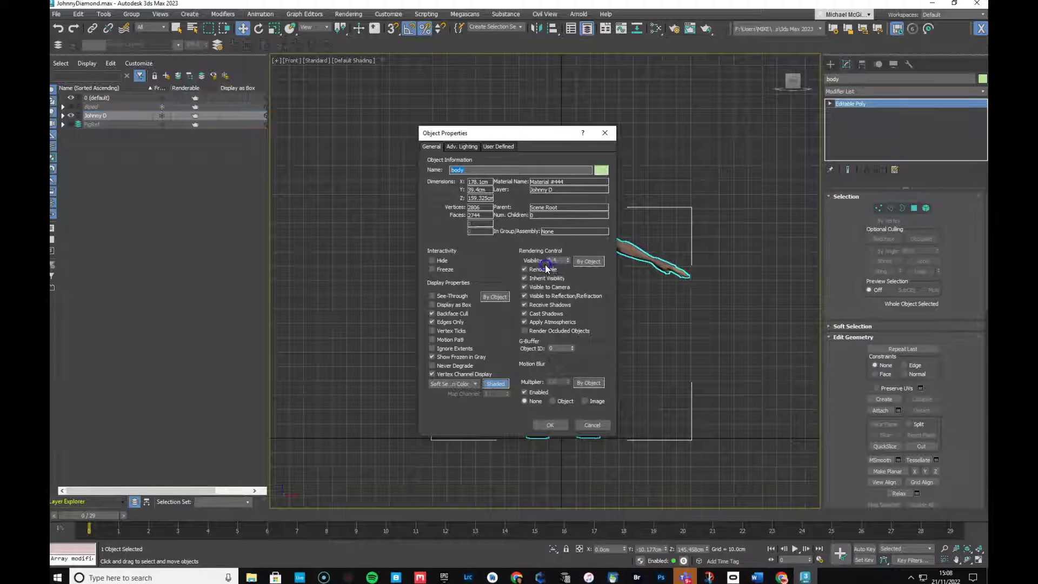
{"action": "left_click", "coordinate": [568, 263]}
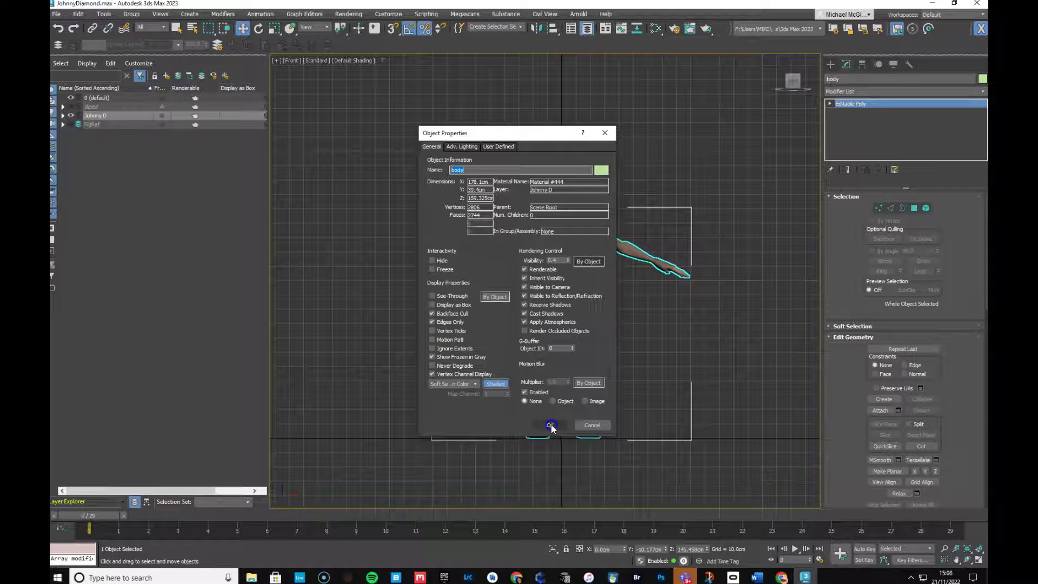
{"action": "left_click", "coordinate": [765, 311]}
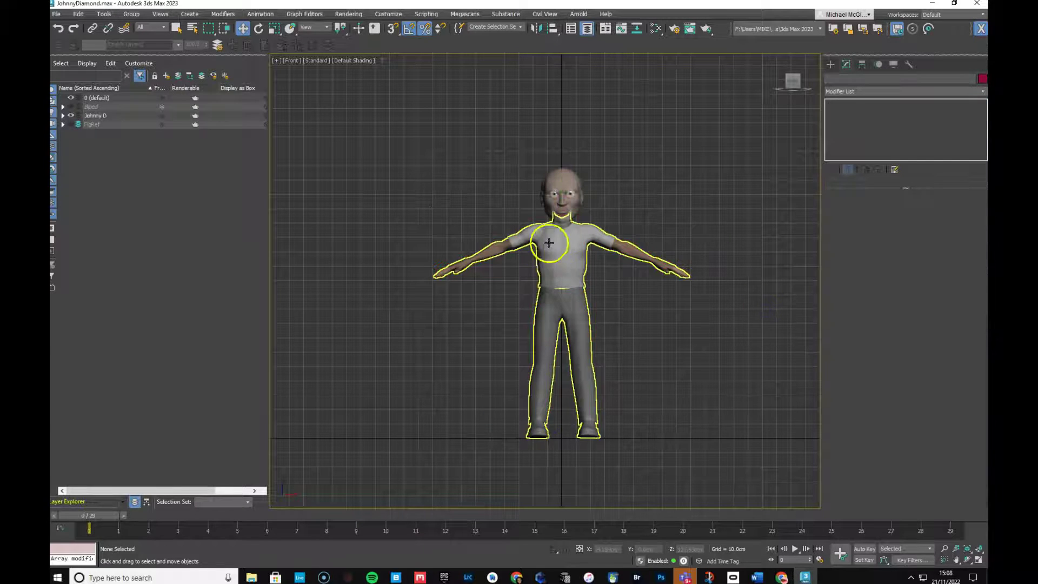
Apply the head group's Object Properties visibility settings and deselect it
{"action": "left_click", "coordinate": [564, 265]}
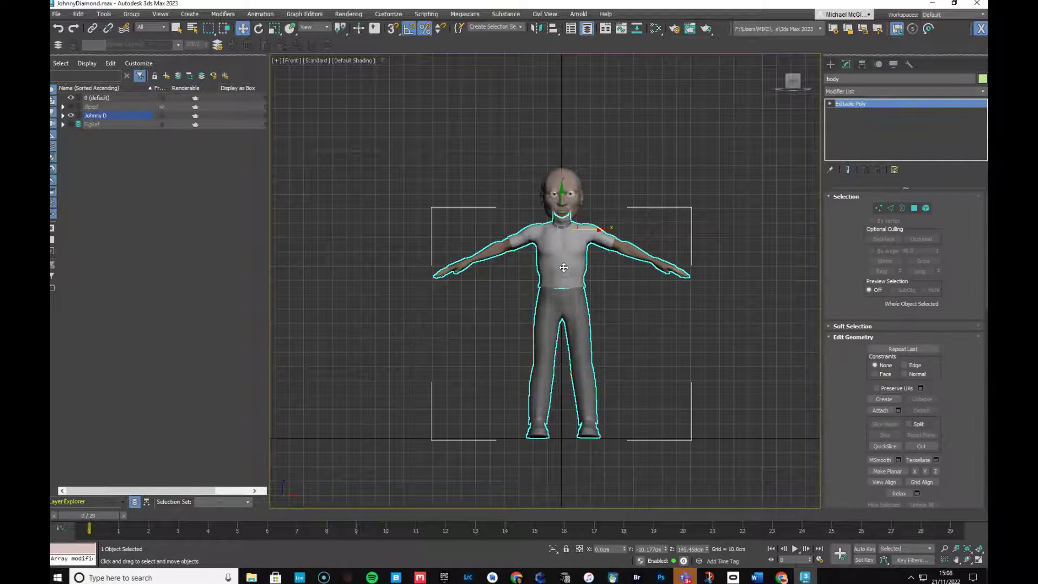
{"action": "left_click", "coordinate": [561, 182]}
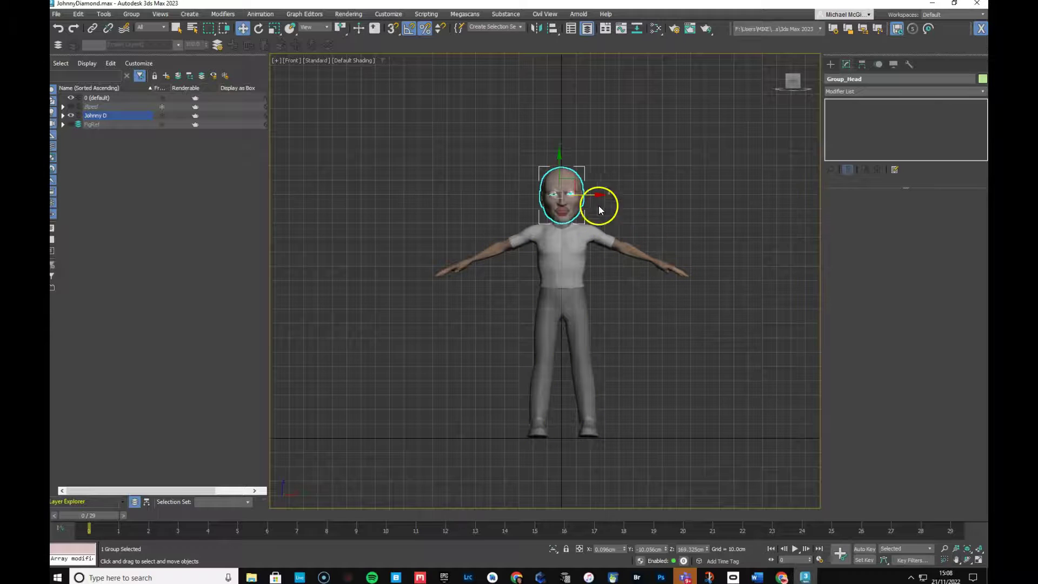
{"action": "right_click", "coordinate": [559, 183]}
{"action": "left_click", "coordinate": [589, 303]}
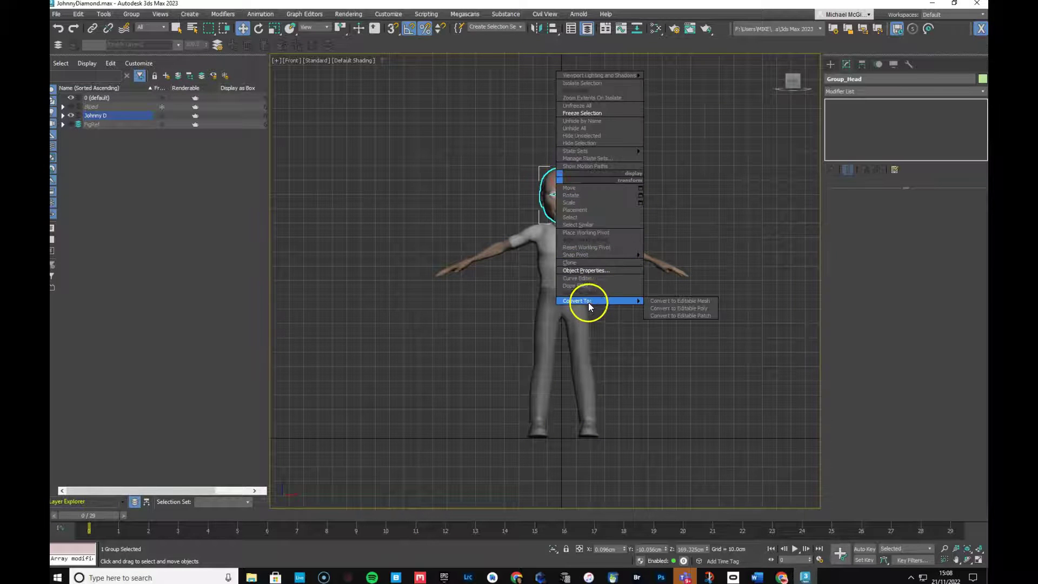
{"action": "left_click", "coordinate": [585, 270]}
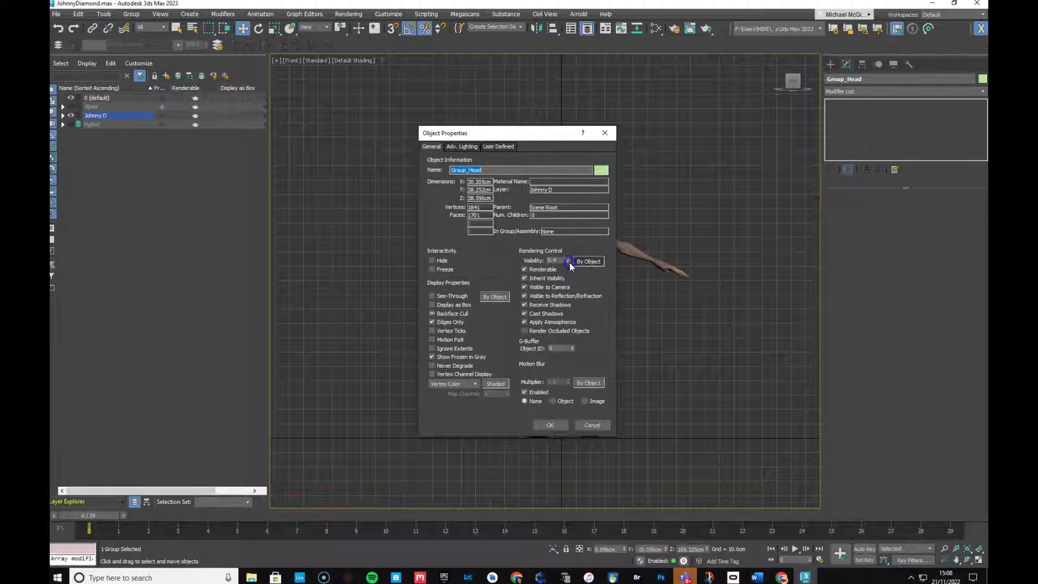
{"action": "left_click", "coordinate": [550, 423]}
{"action": "left_click", "coordinate": [549, 426]}
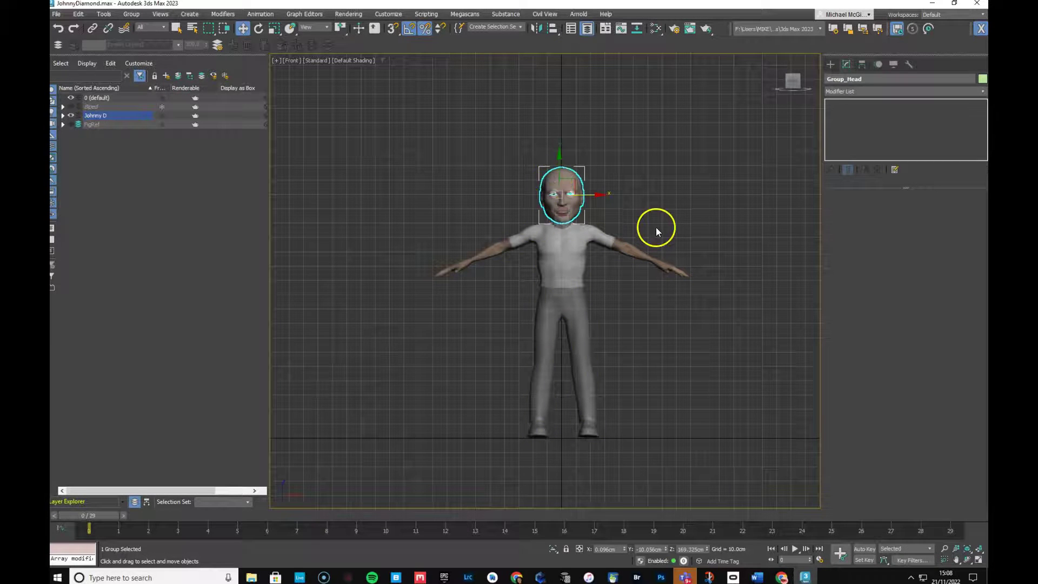
{"action": "left_click", "coordinate": [598, 185]}
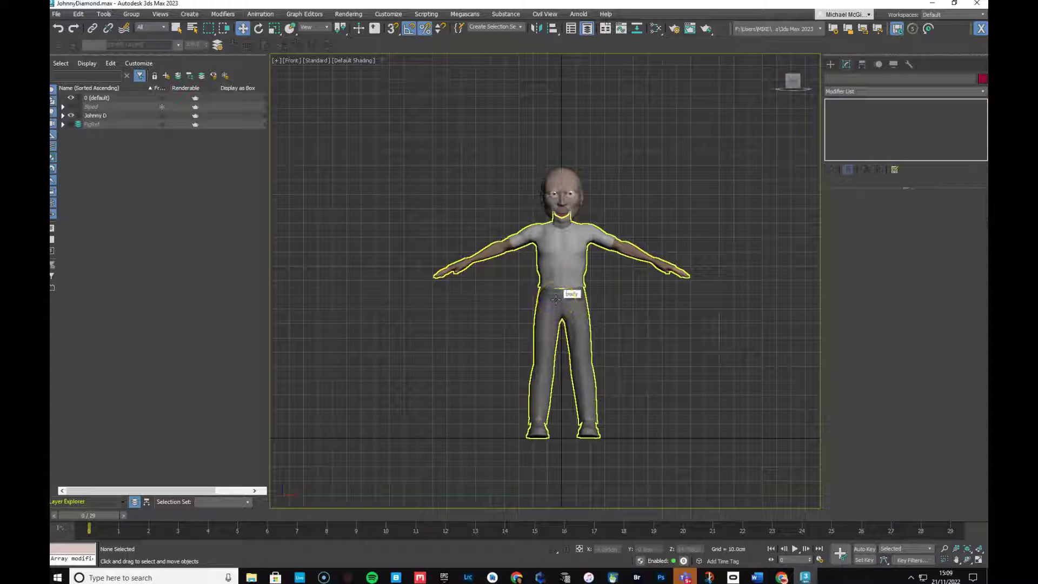
Unhide the Biped layer and unfreeze it in the Scene Explorer
{"action": "left_click", "coordinate": [71, 107]}
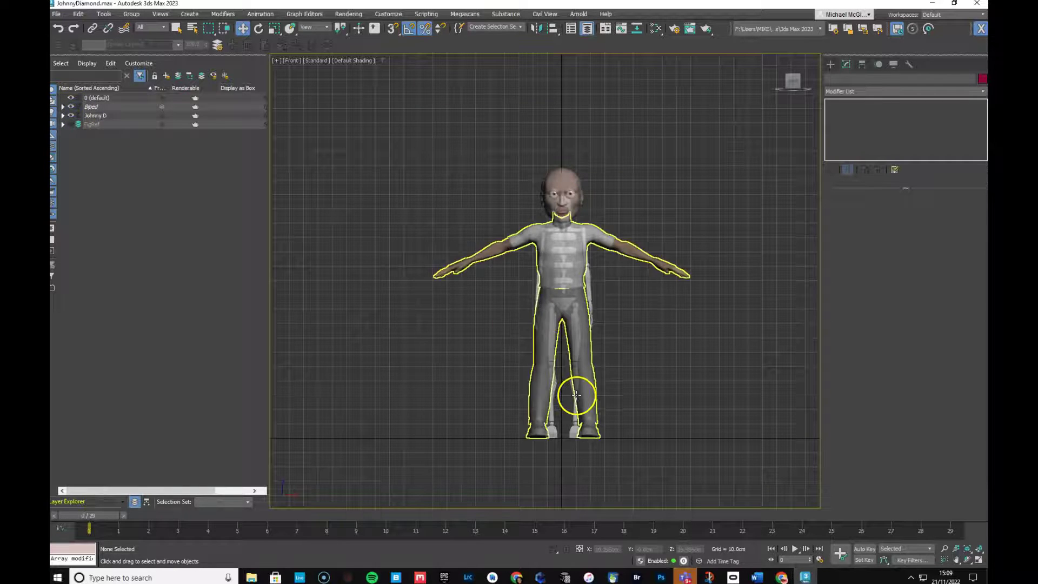
{"action": "left_click", "coordinate": [161, 109]}
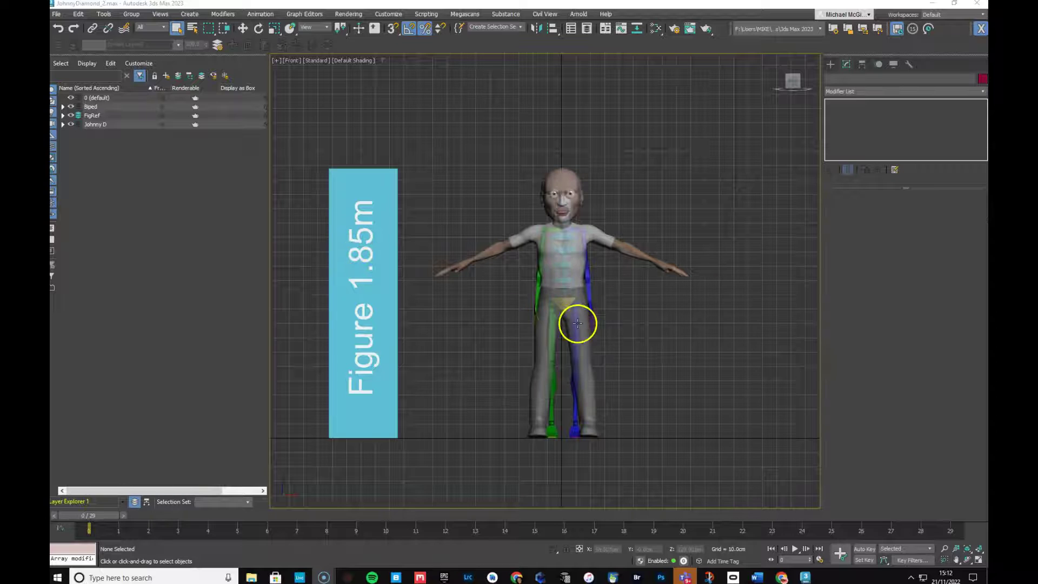
Hide the FigRef layer through its right-click menu, leaving it unfrozen
{"action": "left_click", "coordinate": [162, 115]}
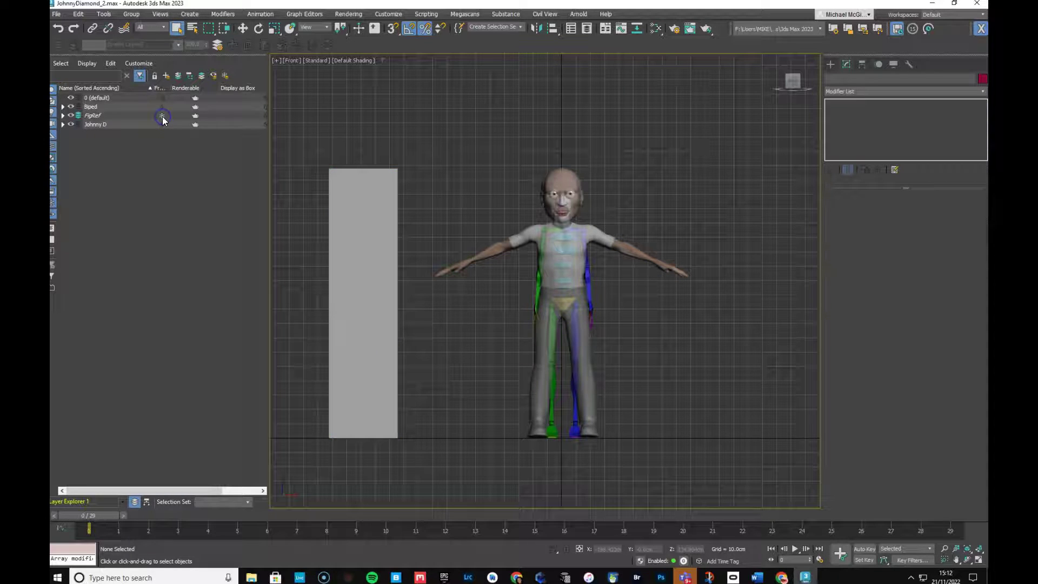
{"action": "left_click", "coordinate": [162, 116]}
{"action": "right_click", "coordinate": [146, 115]}
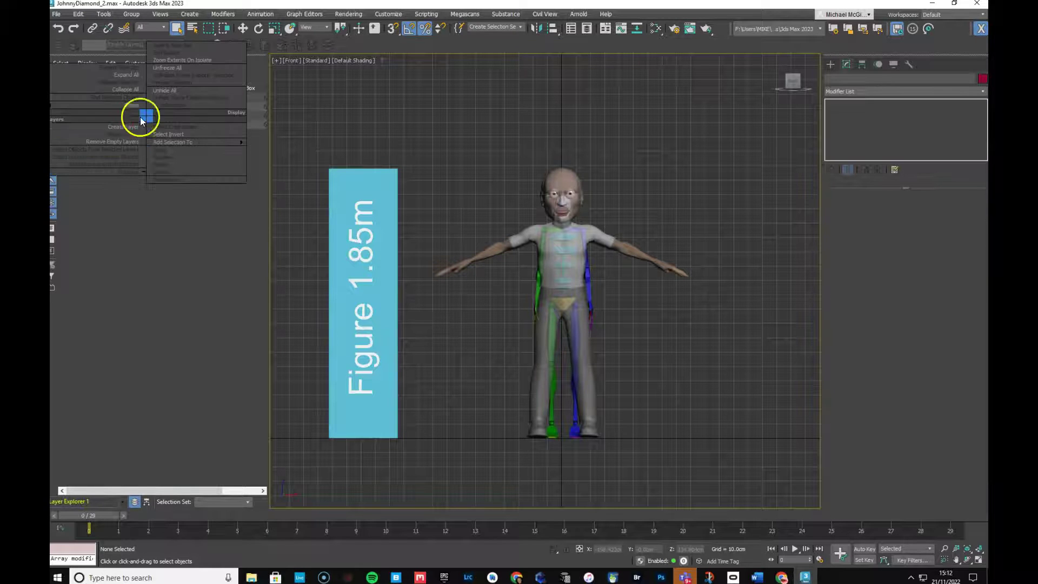
{"action": "left_click", "coordinate": [132, 260]}
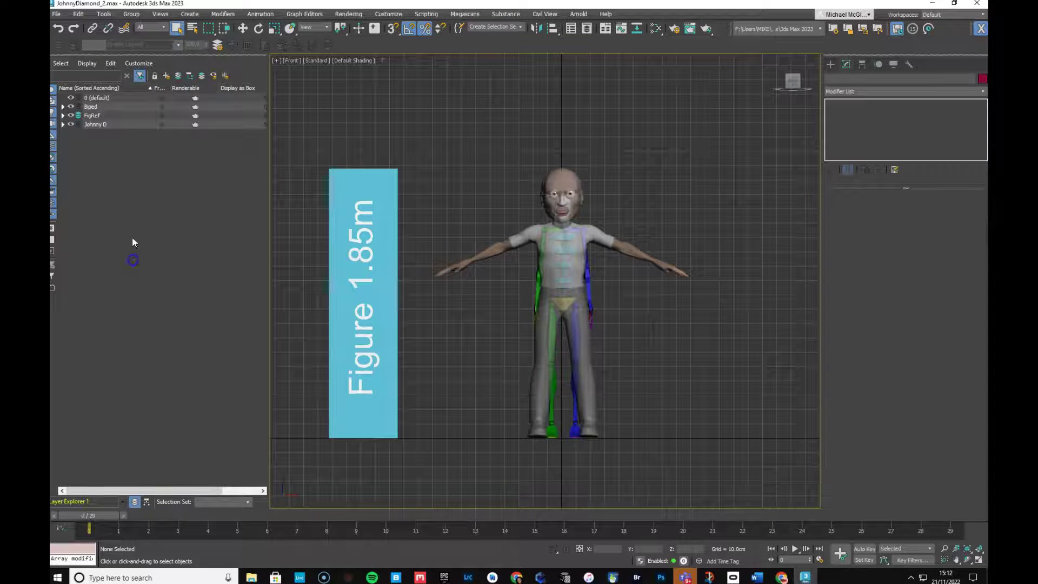
{"action": "right_click", "coordinate": [116, 118]}
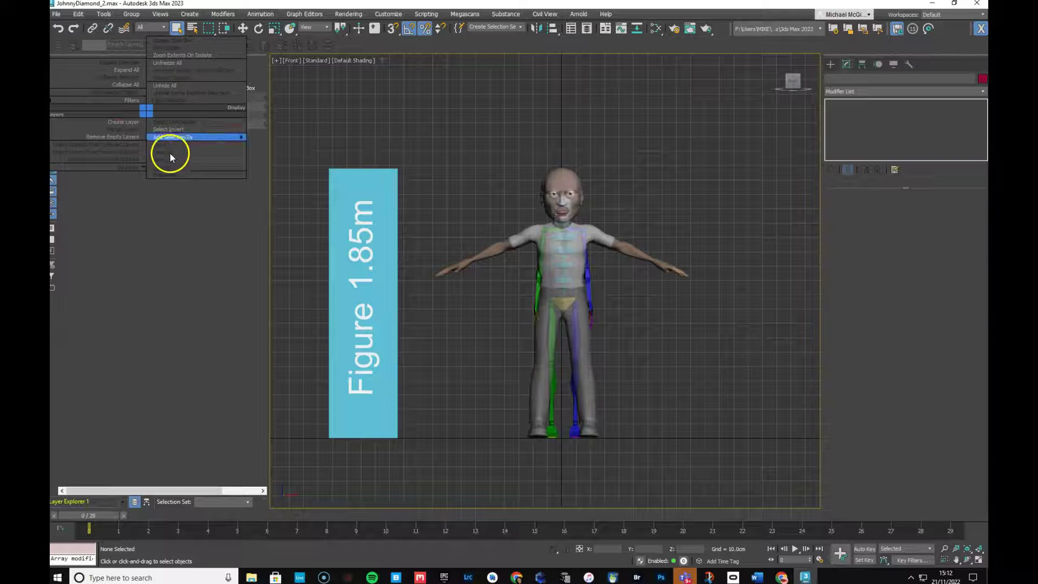
{"action": "left_click", "coordinate": [173, 99]}
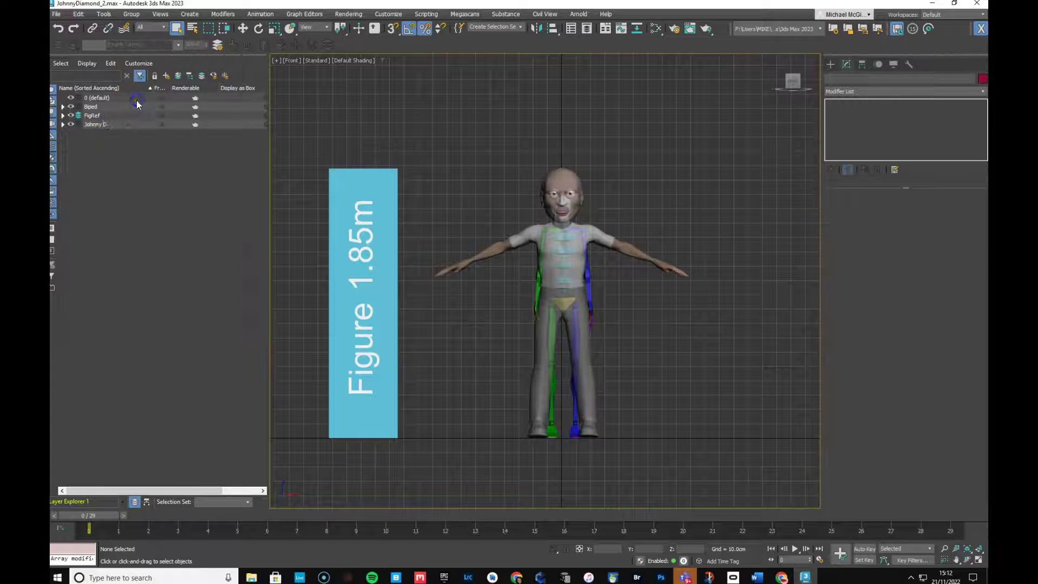
{"action": "left_click", "coordinate": [127, 247]}
{"action": "left_click", "coordinate": [96, 116]}
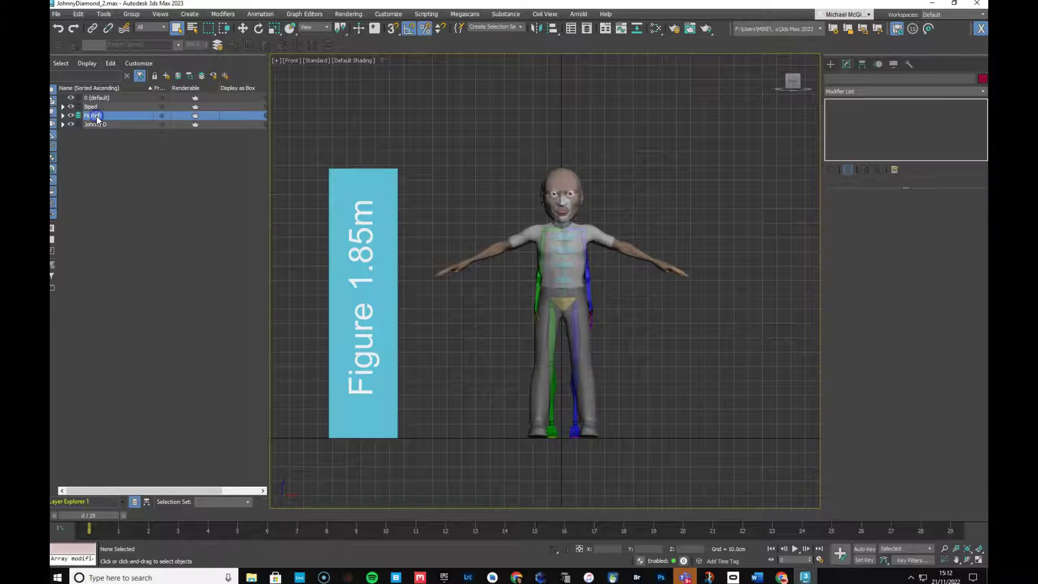
{"action": "right_click", "coordinate": [146, 113]}
{"action": "left_click", "coordinate": [172, 102]}
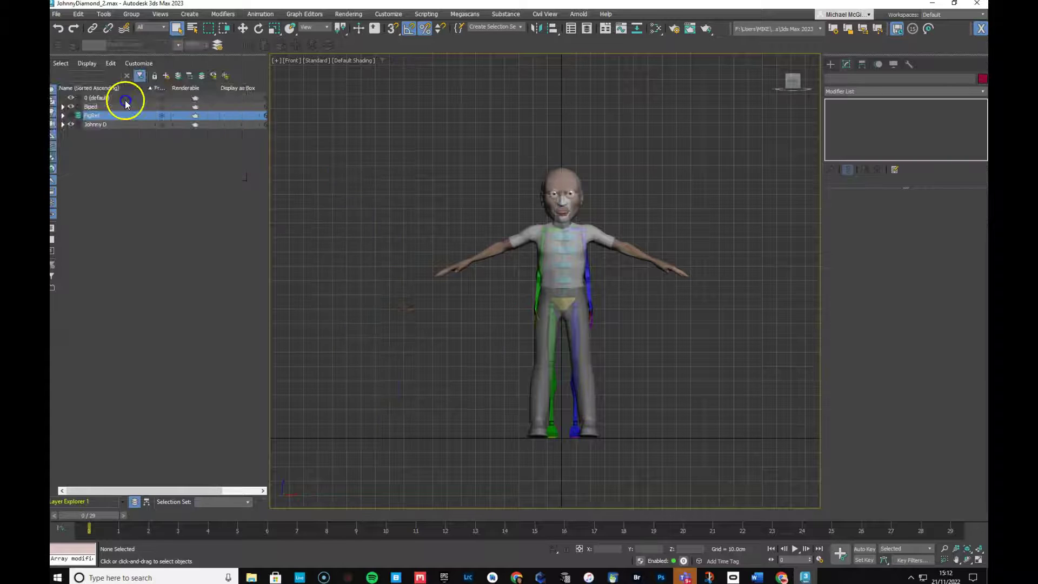
{"action": "left_click", "coordinate": [129, 246]}
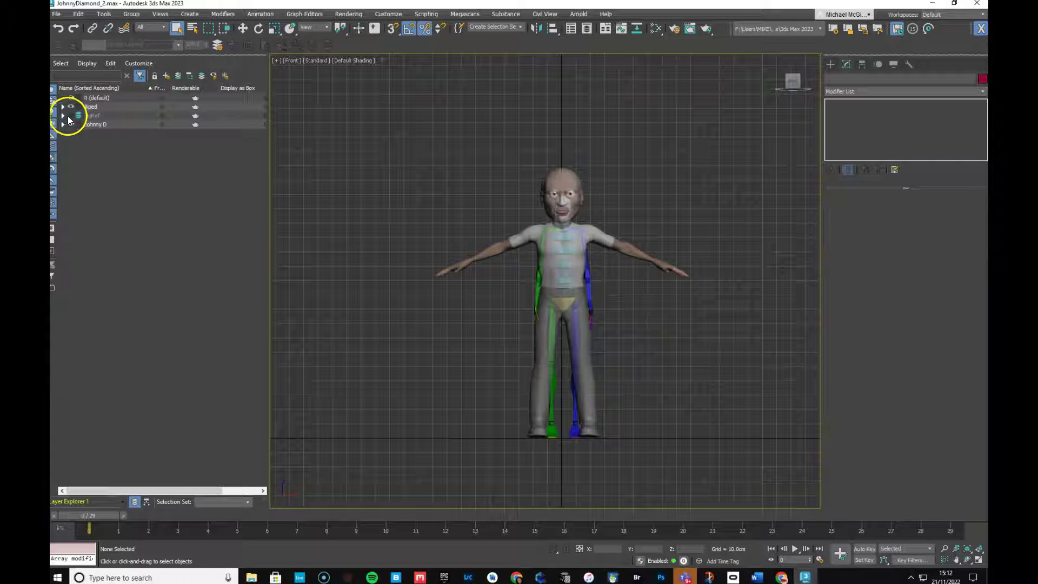
Freeze the Johnny D layer and select the biped's pelvis, undoing a trial scale
{"action": "left_click", "coordinate": [162, 124]}
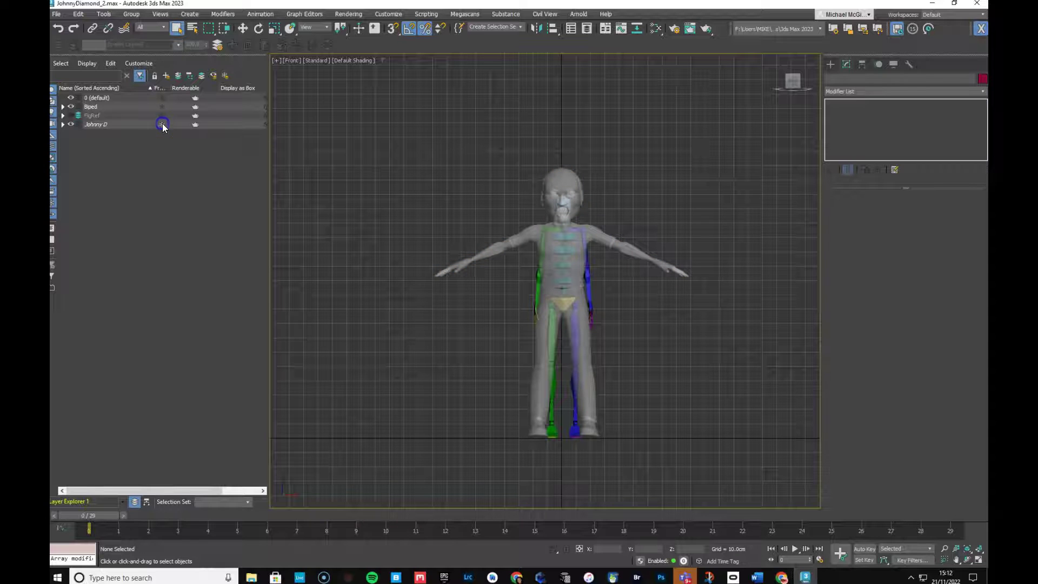
{"action": "left_click", "coordinate": [562, 307]}
{"action": "key", "text": "r"}
{"action": "key", "text": "z"}
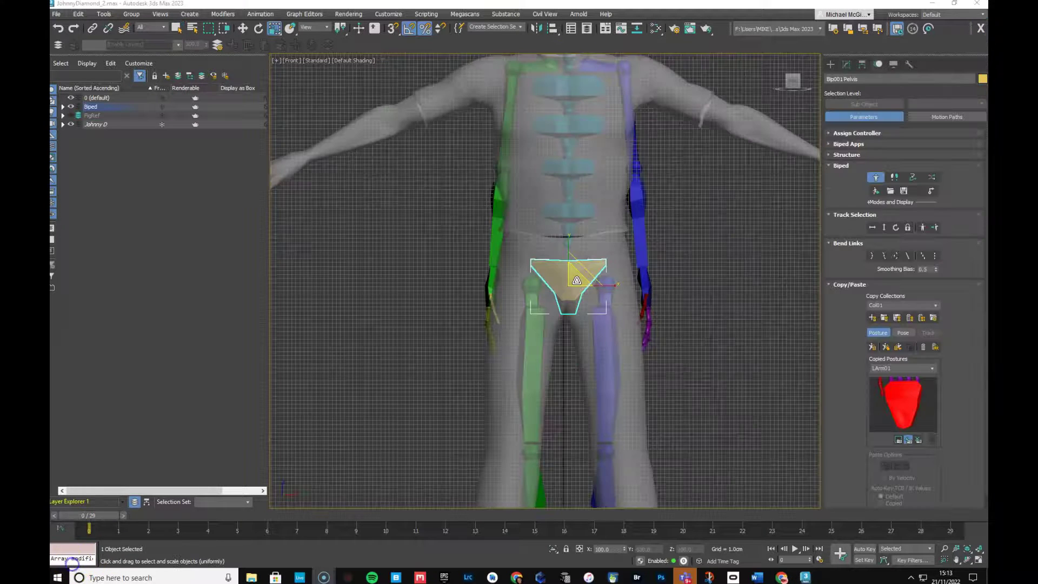
{"action": "left_click_drag", "start_coordinate": [578, 278], "coordinate": [579, 277]}
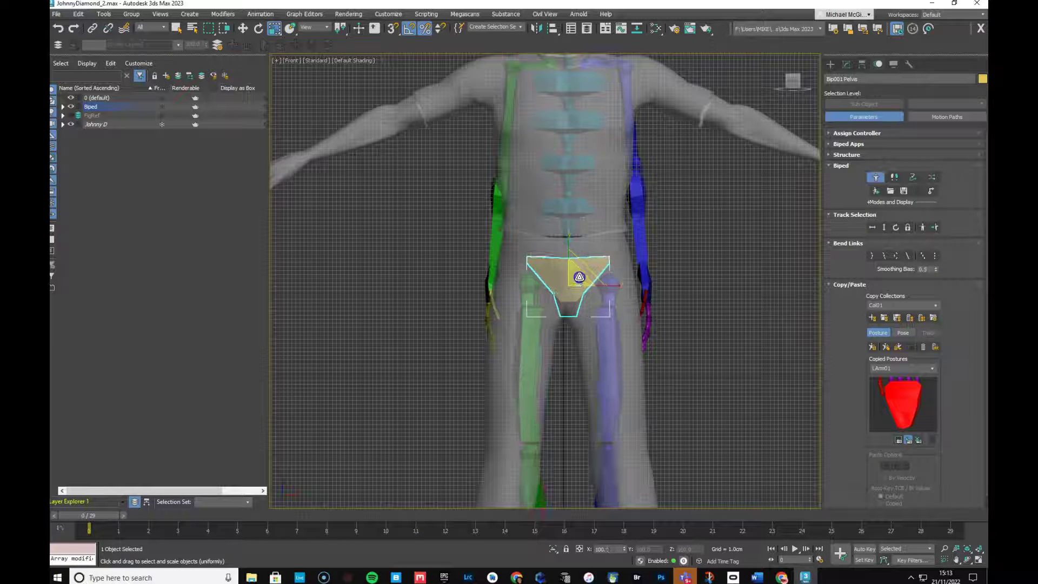
{"action": "key", "text": "ctrl+z"}
{"action": "key", "text": "e"}
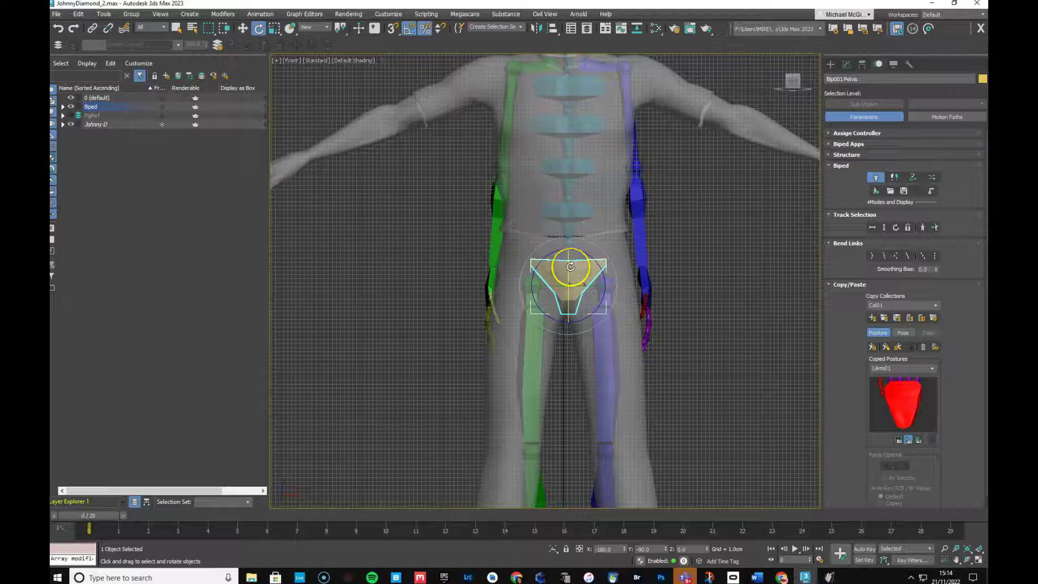
{"action": "key", "text": "w"}
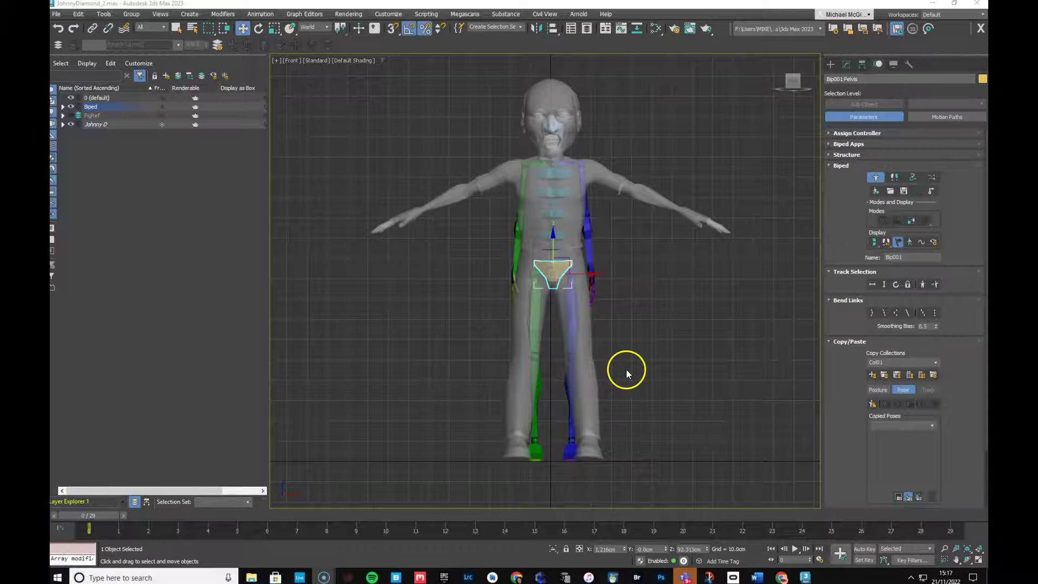
Raise the biped to the hips with Body Vertical and scale the pelvis to 110%
{"action": "left_click", "coordinate": [884, 285]}
{"action": "left_click_drag", "start_coordinate": [551, 250], "coordinate": [555, 247]}
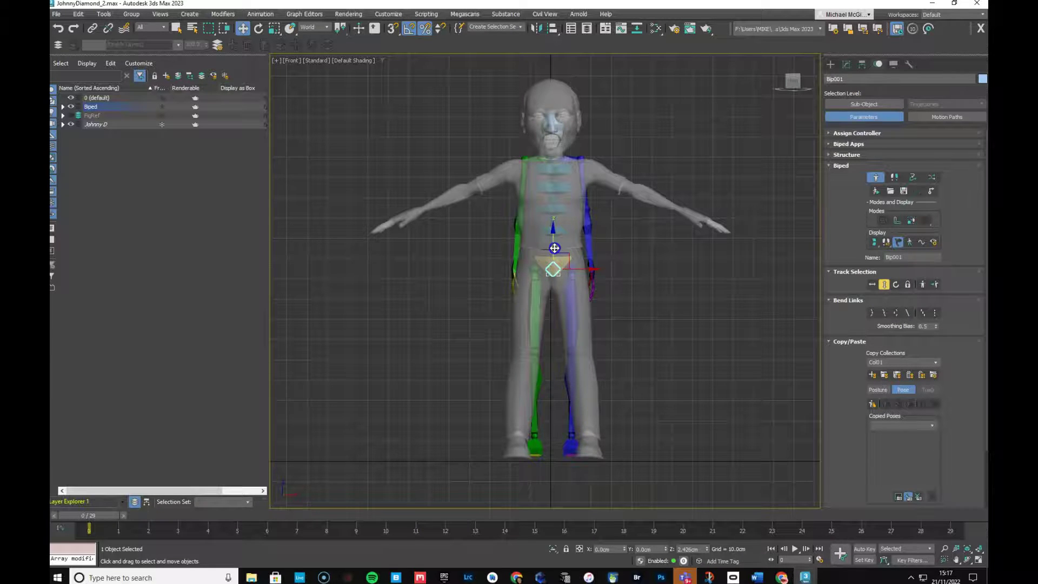
{"action": "left_click", "coordinate": [561, 262]}
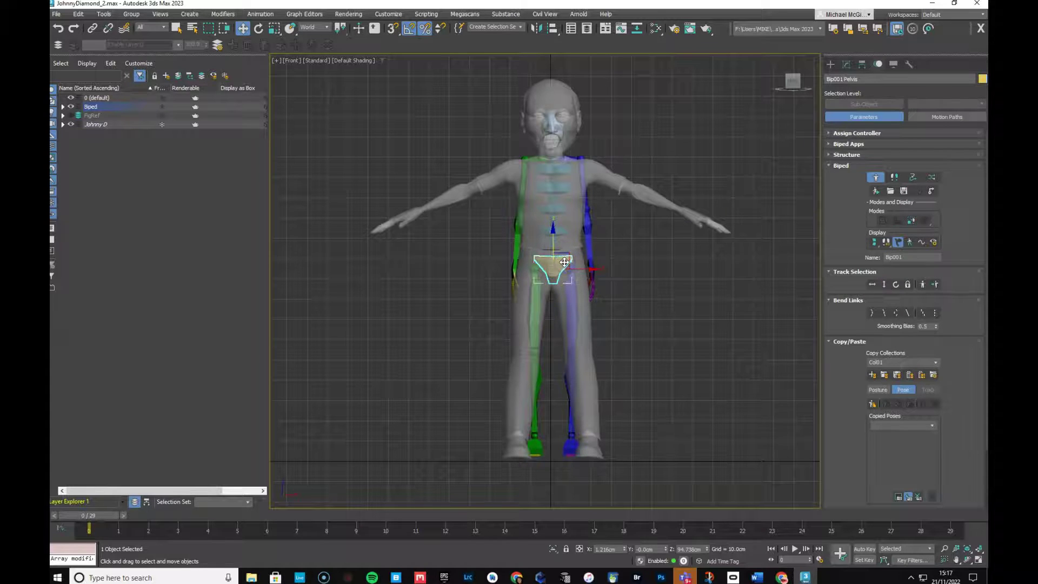
{"action": "key", "text": "e"}
{"action": "key", "text": "r"}
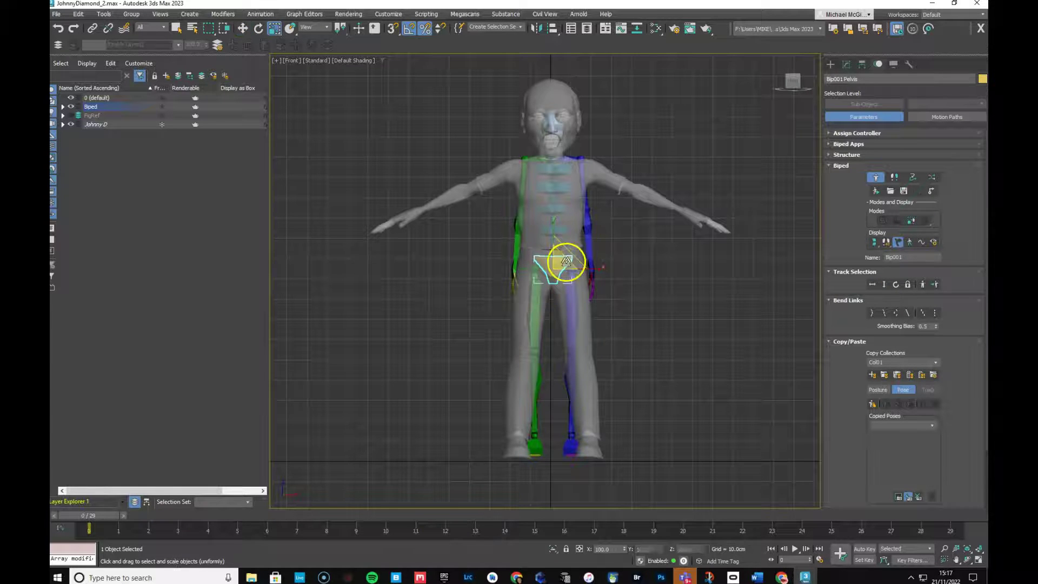
{"action": "left_click_drag", "start_coordinate": [566, 262], "coordinate": [570, 258]}
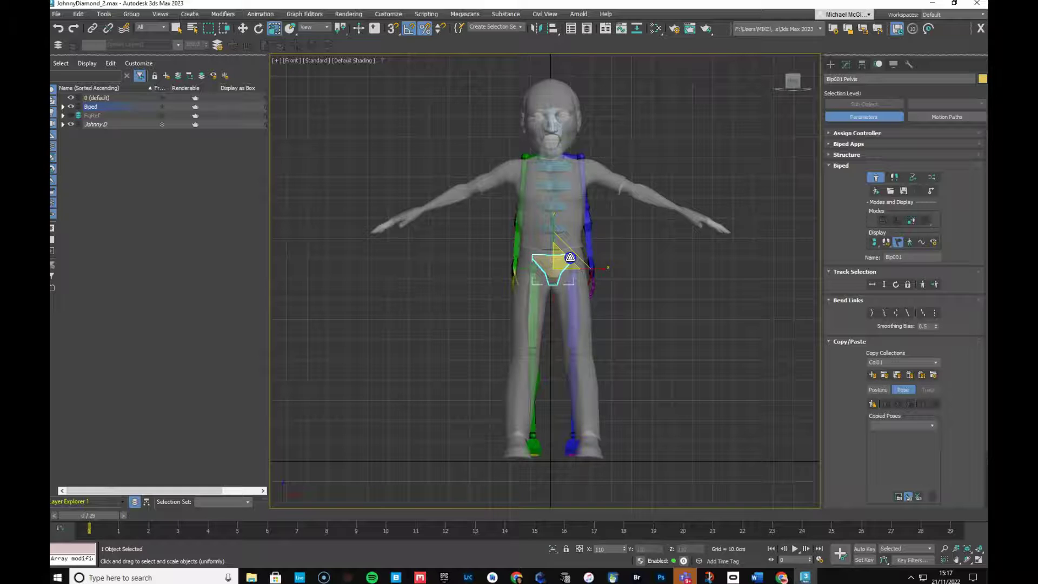
{"action": "key", "text": "r"}
{"action": "key", "text": "e"}
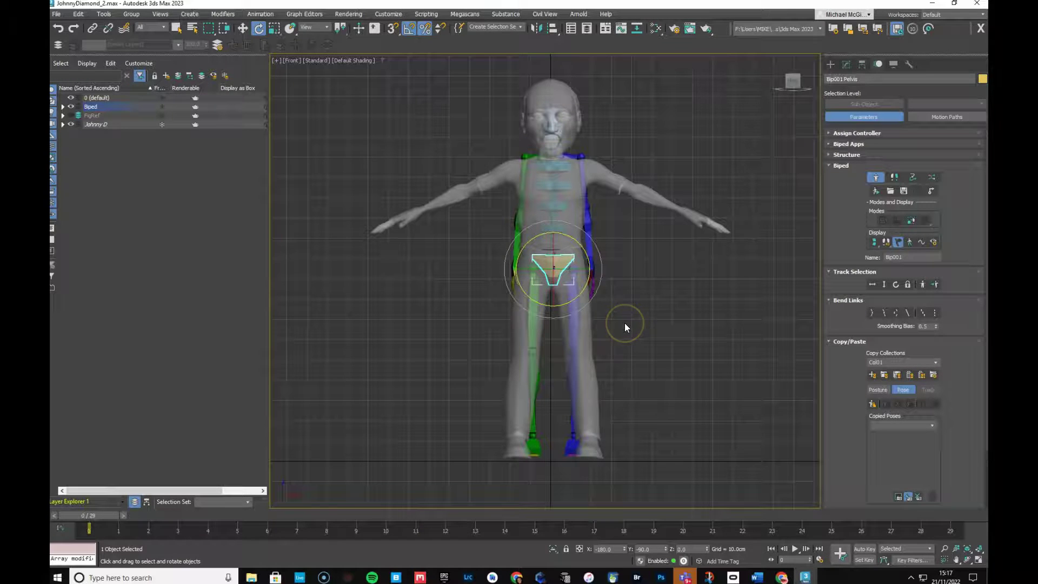
In the Left view, move the biped's COM forward with Body Horizontal into the torso
{"action": "key", "text": "l"}
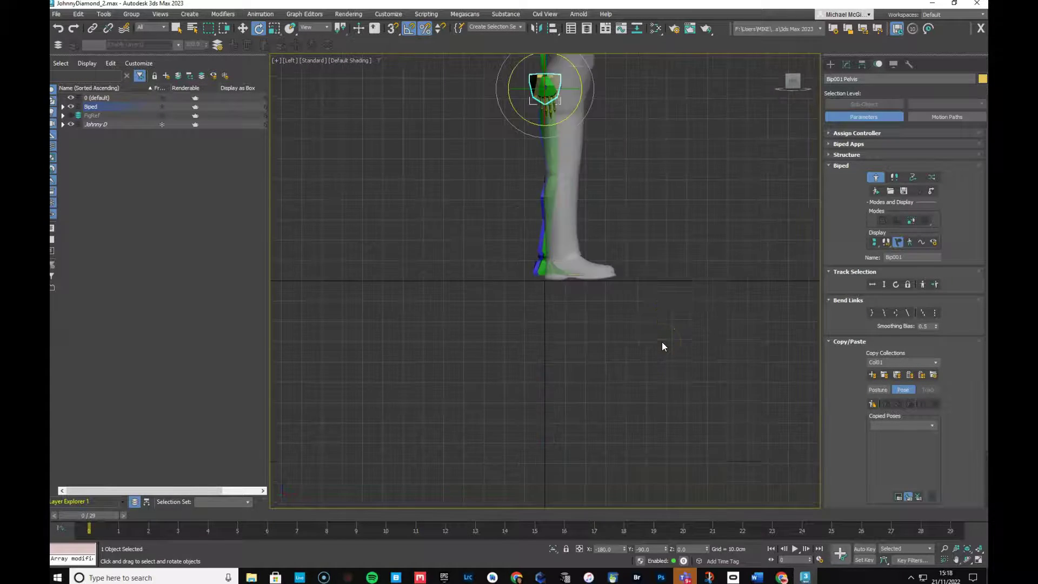
{"action": "key", "text": "z"}
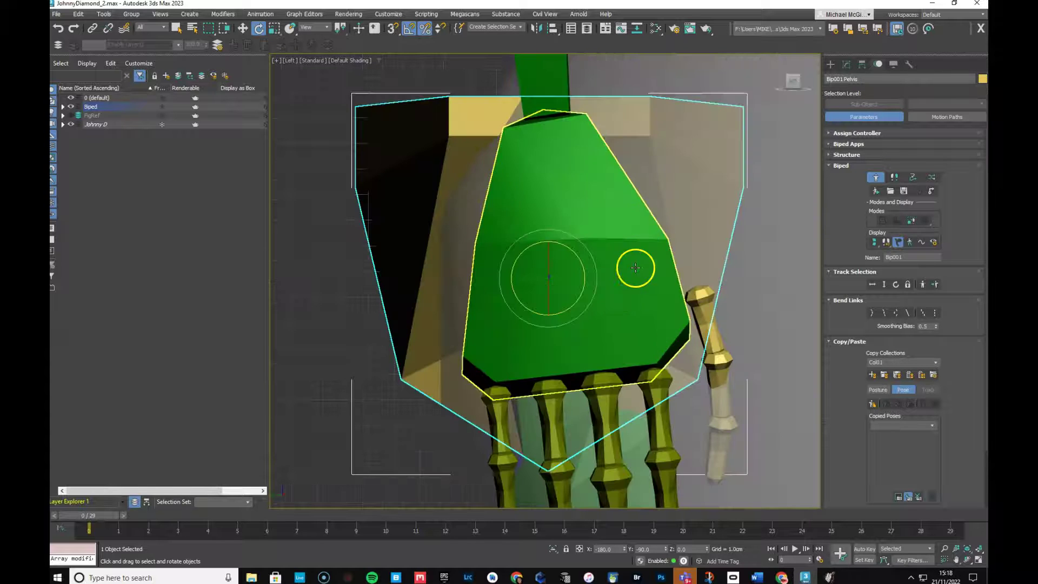
{"action": "scroll", "coordinate": [580, 320], "scroll_direction": "down", "scroll_amount": 15}
{"action": "scroll", "coordinate": [611, 342], "scroll_direction": "up", "scroll_amount": 3}
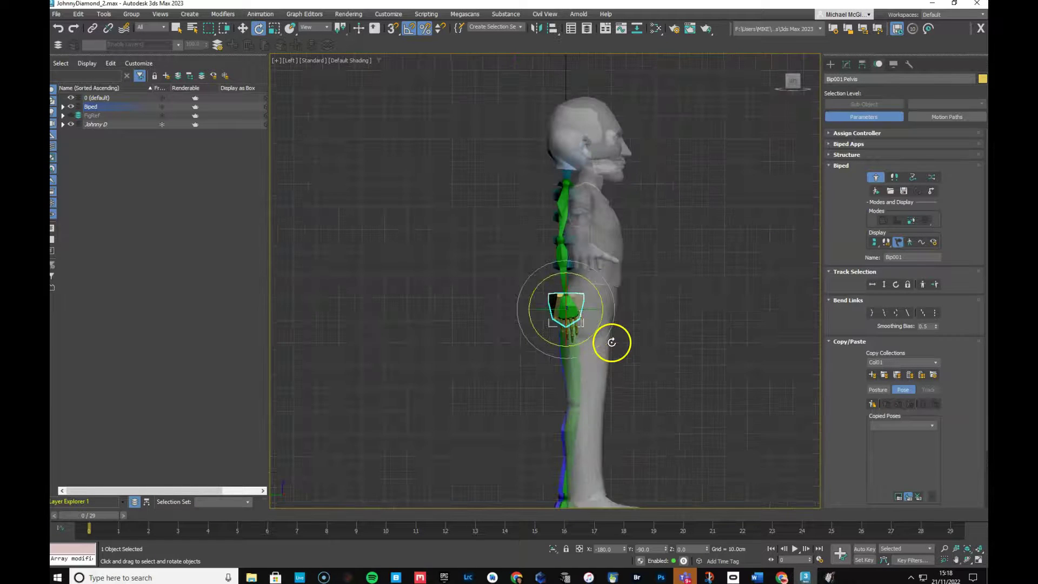
{"action": "key", "text": "w"}
{"action": "left_click_drag", "start_coordinate": [571, 323], "coordinate": [546, 310]}
{"action": "left_click", "coordinate": [931, 286]}
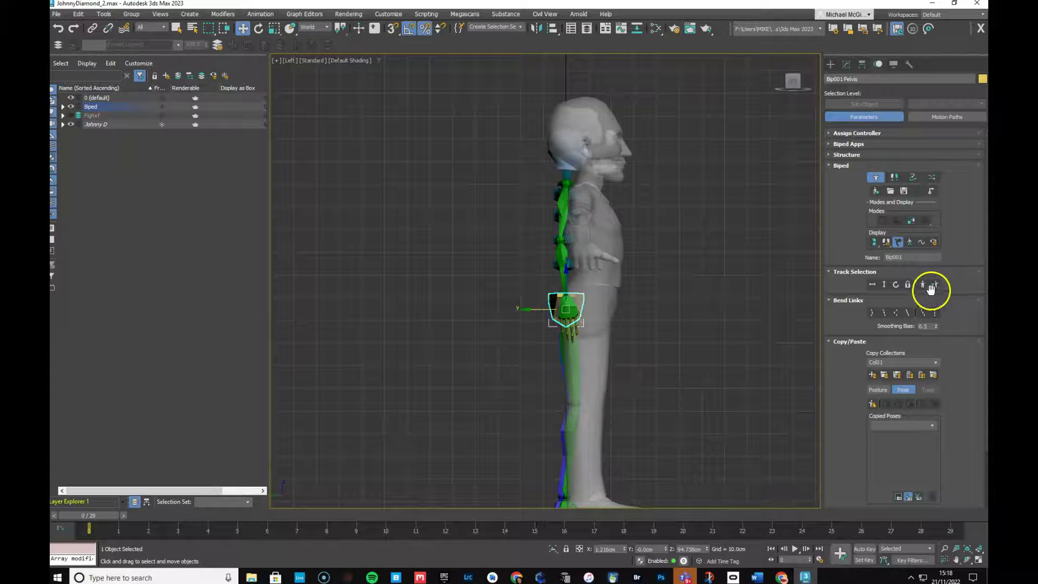
{"action": "left_click", "coordinate": [871, 284]}
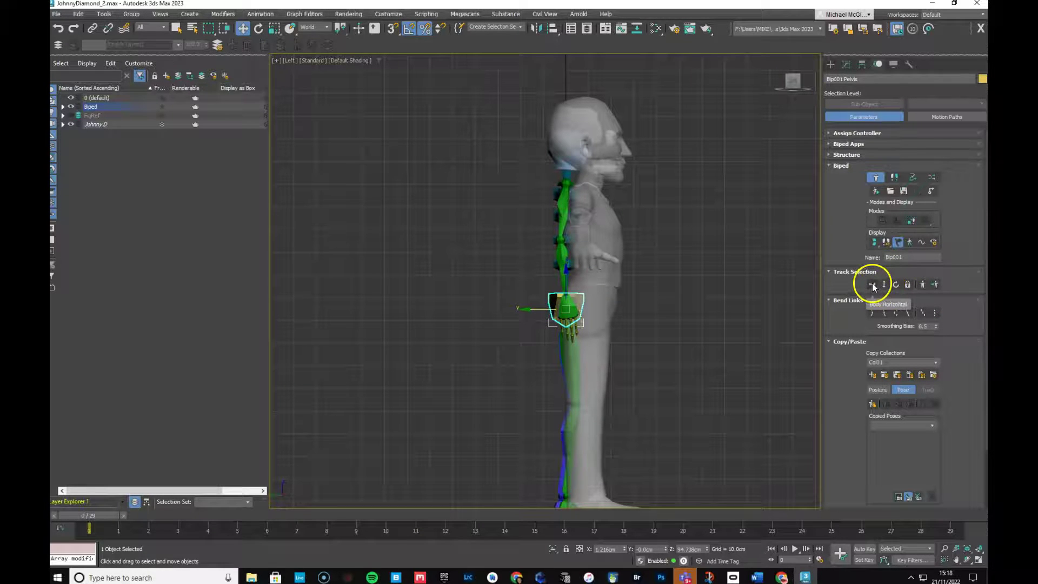
{"action": "left_click", "coordinate": [553, 314]}
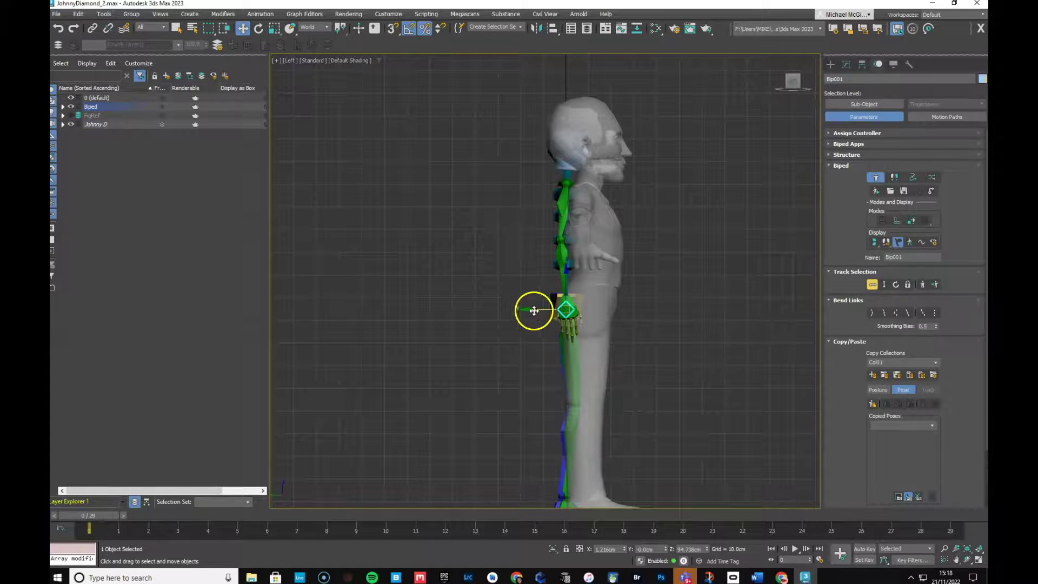
{"action": "left_click_drag", "start_coordinate": [535, 311], "coordinate": [554, 309]}
{"action": "left_click", "coordinate": [828, 325]}
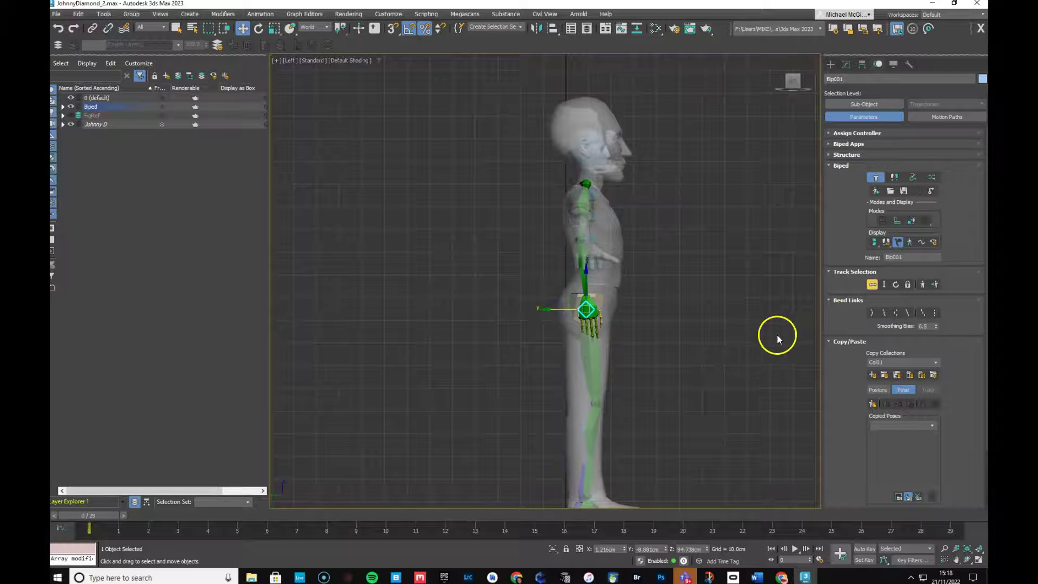
{"action": "key", "text": "f"}
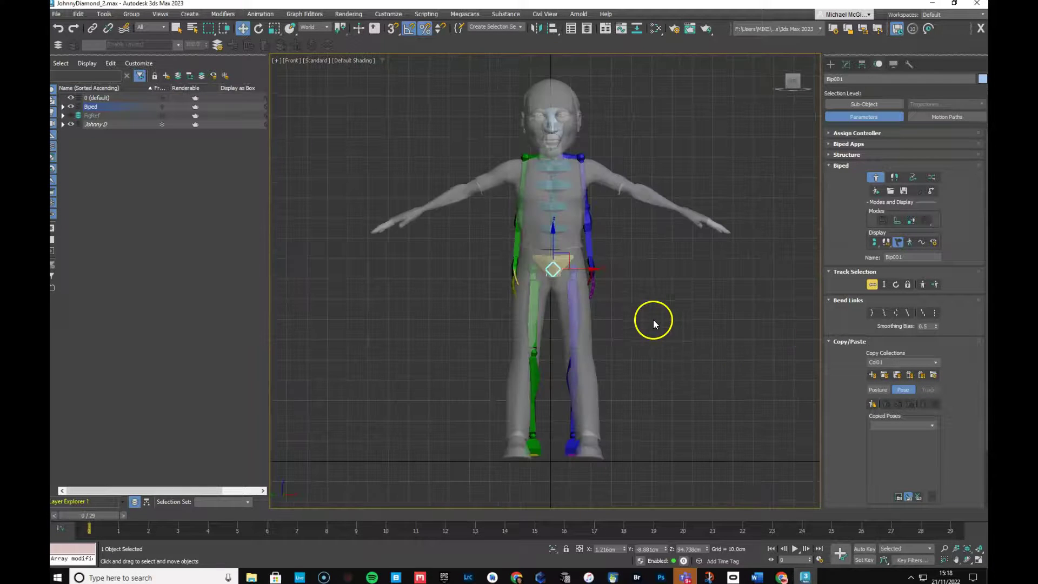
{"action": "left_click", "coordinate": [578, 324]}
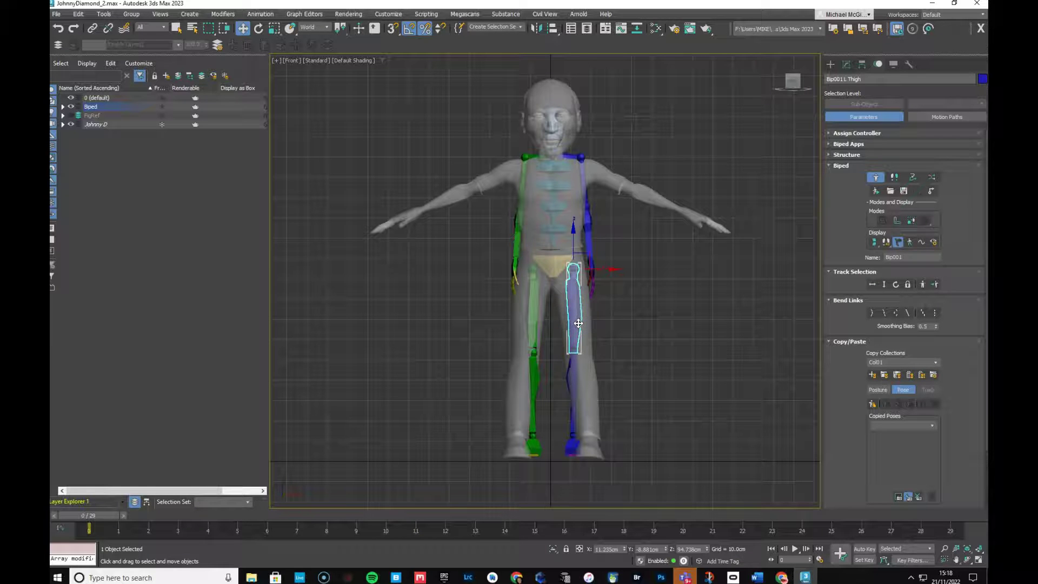
{"action": "key", "text": "e"}
{"action": "left_click_drag", "start_coordinate": [605, 285], "coordinate": [609, 285]}
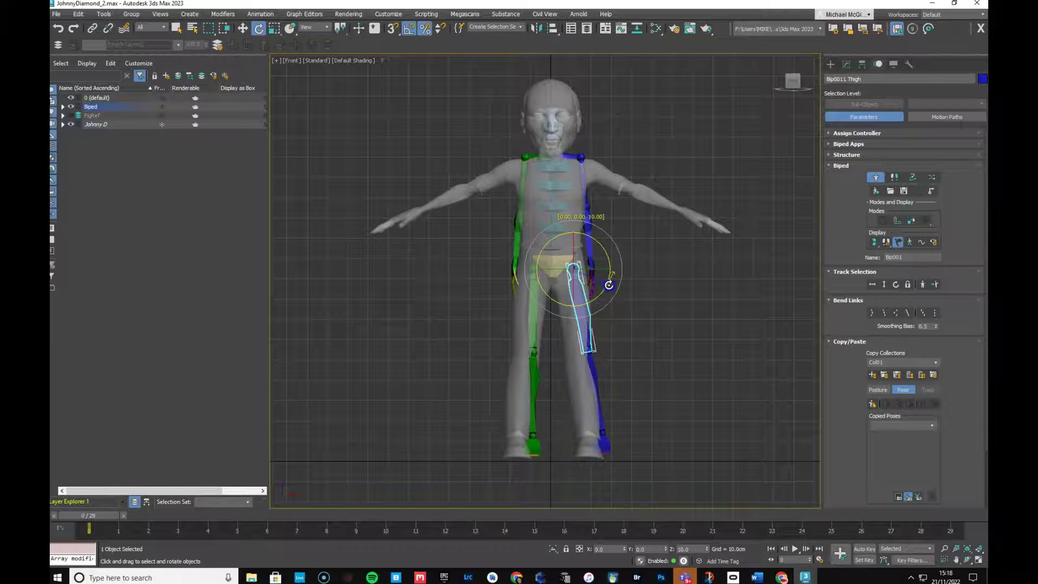
{"action": "right_click", "coordinate": [609, 285]}
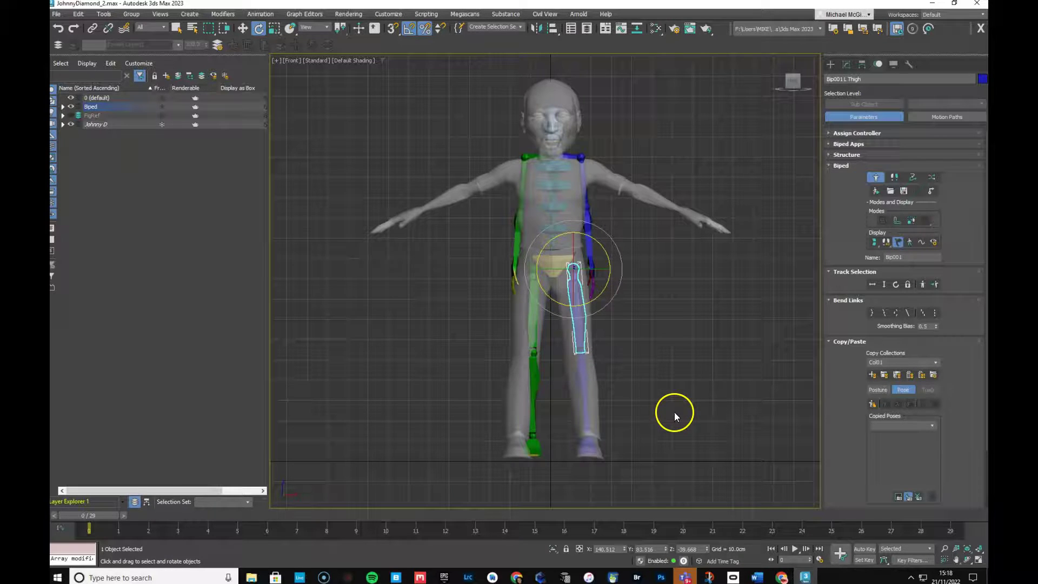
In the Left view, rotate the right calf -5° and the right thigh until the leg stands upright
{"action": "key", "text": "l"}
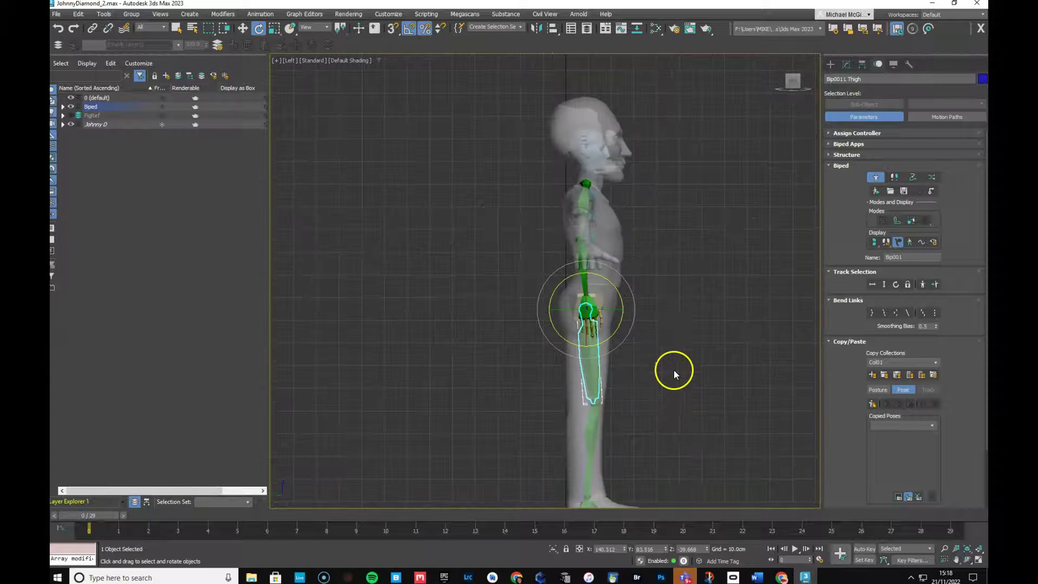
{"action": "left_click", "coordinate": [606, 440]}
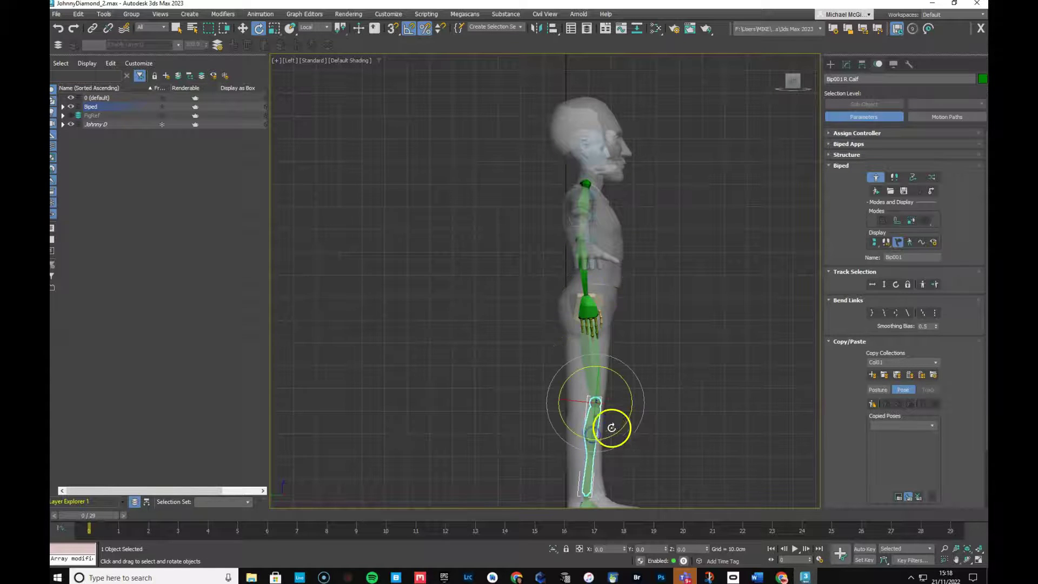
{"action": "left_click_drag", "start_coordinate": [617, 431], "coordinate": [608, 440]}
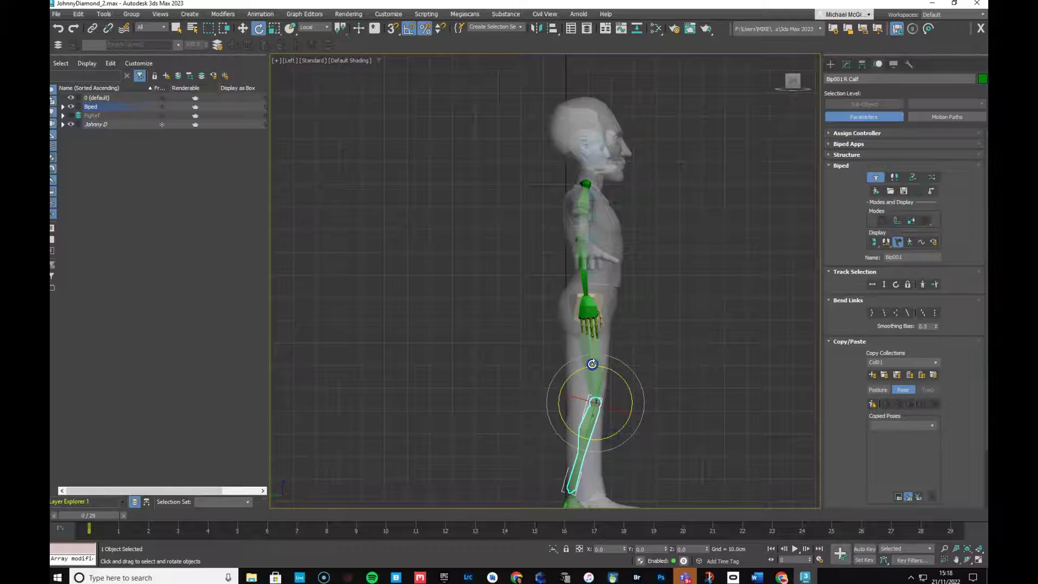
{"action": "left_click", "coordinate": [594, 349]}
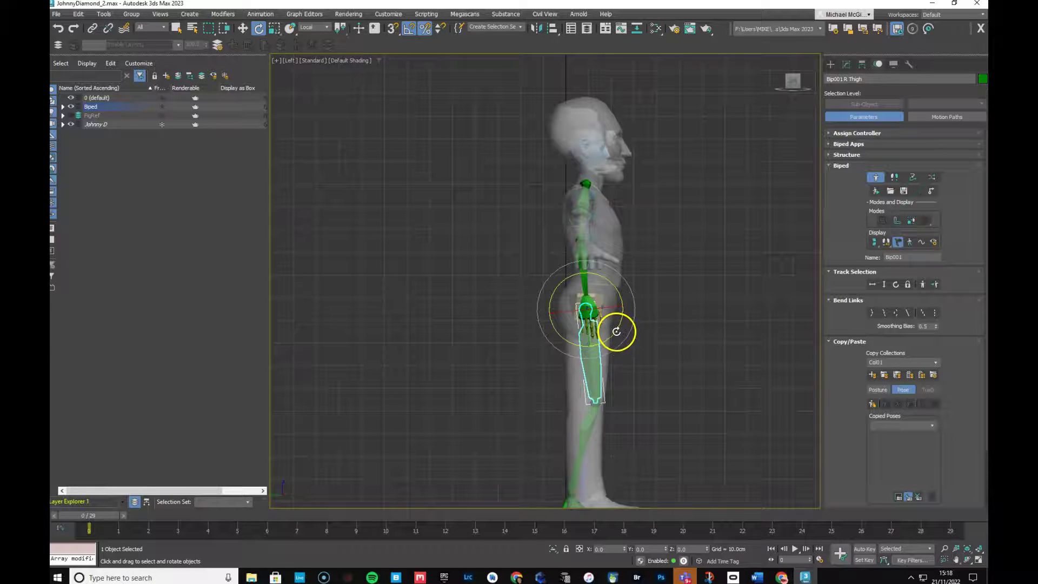
{"action": "left_click_drag", "start_coordinate": [616, 331], "coordinate": [614, 328]}
{"action": "left_click", "coordinate": [575, 424]}
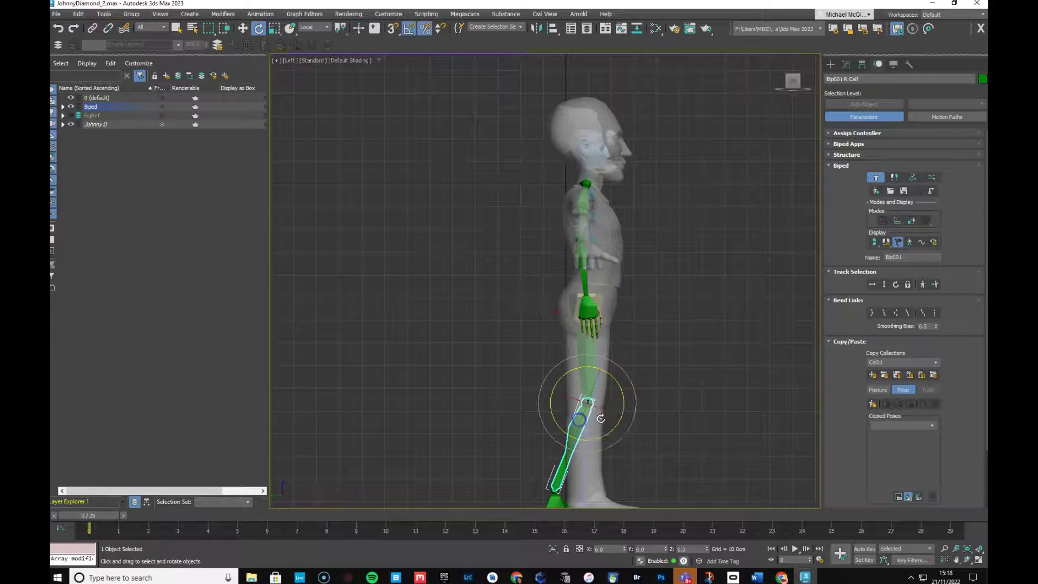
{"action": "left_click_drag", "start_coordinate": [610, 428], "coordinate": [620, 425]}
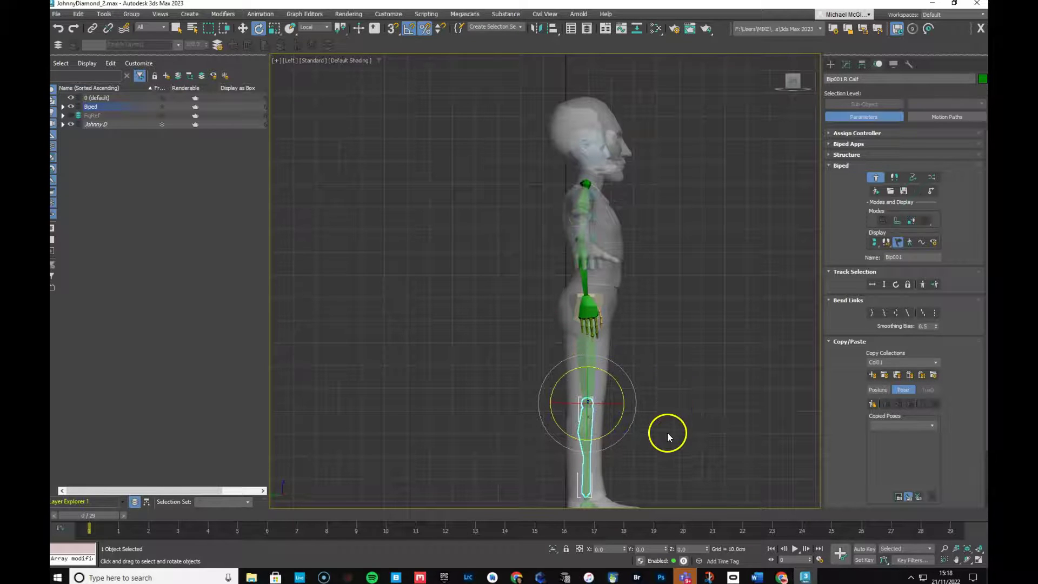
{"action": "middle_click_drag", "start_coordinate": [690, 449], "coordinate": [646, 365]}
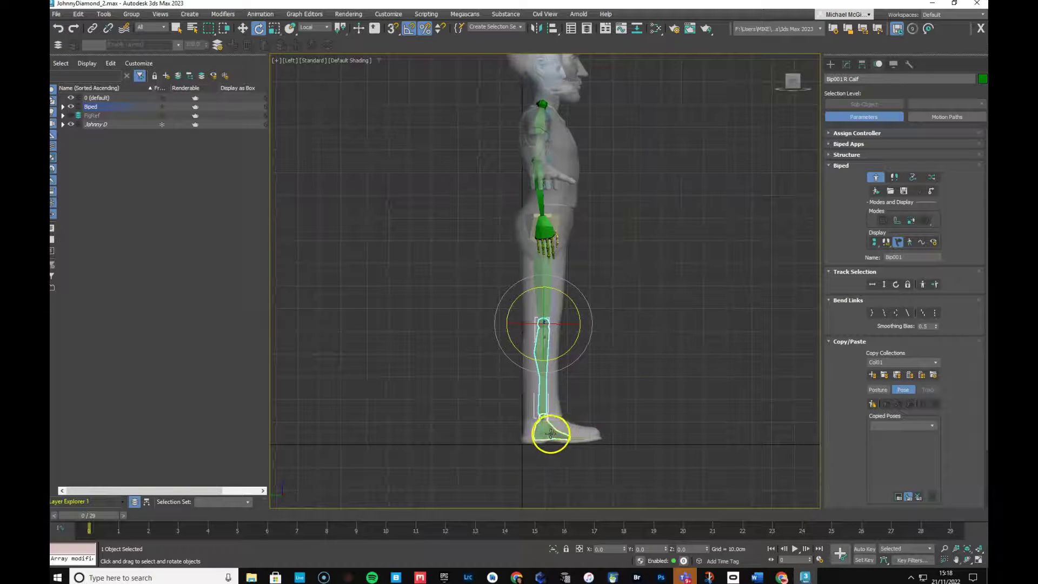
Scale the right foot to 110% and shorten the right calf to 90%
{"action": "left_click", "coordinate": [550, 433]}
{"action": "key", "text": "r"}
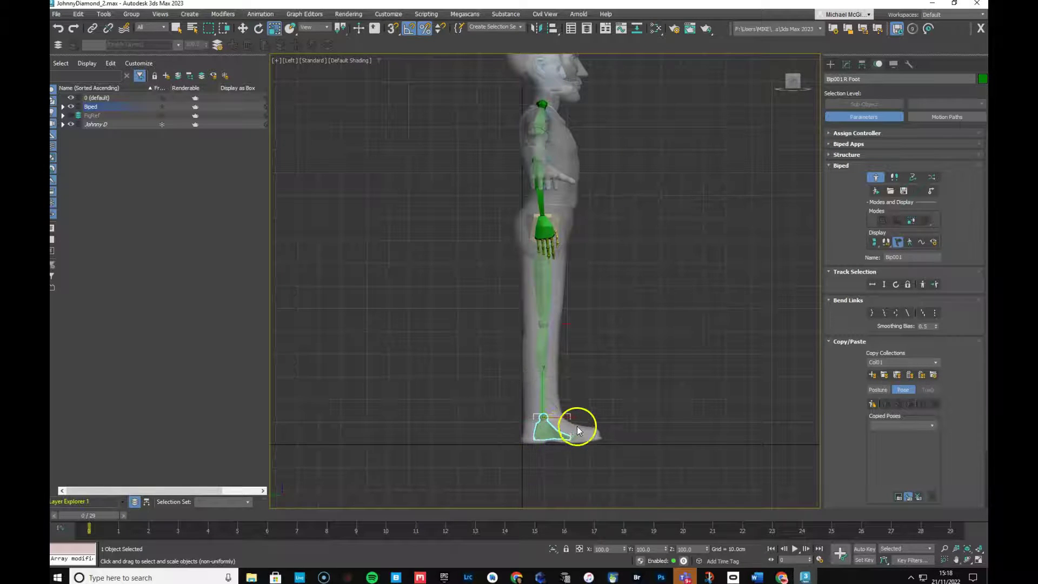
{"action": "left_click_drag", "start_coordinate": [557, 412], "coordinate": [554, 402]}
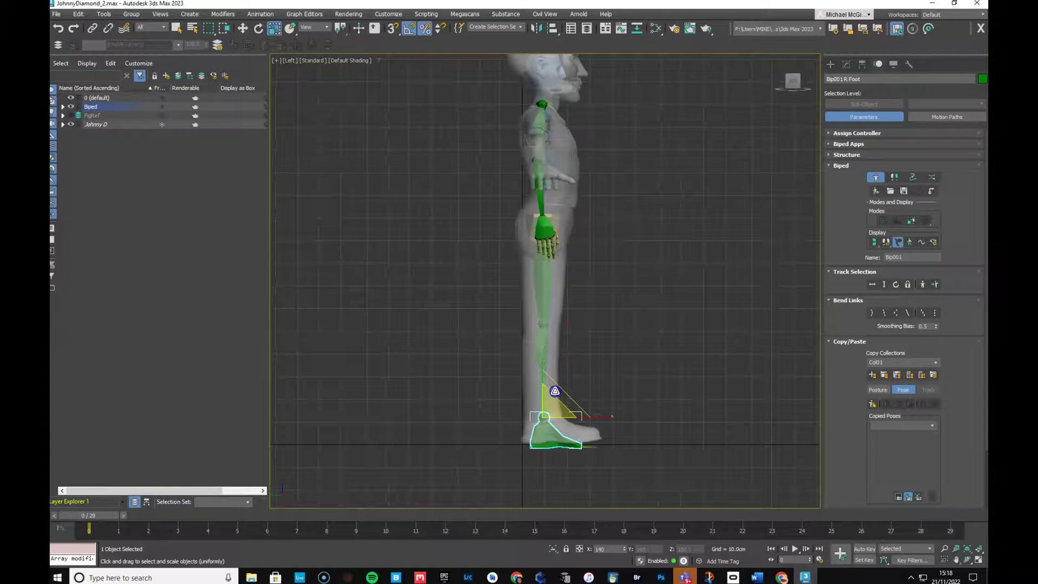
{"action": "left_click", "coordinate": [581, 369]}
{"action": "left_click", "coordinate": [543, 358]}
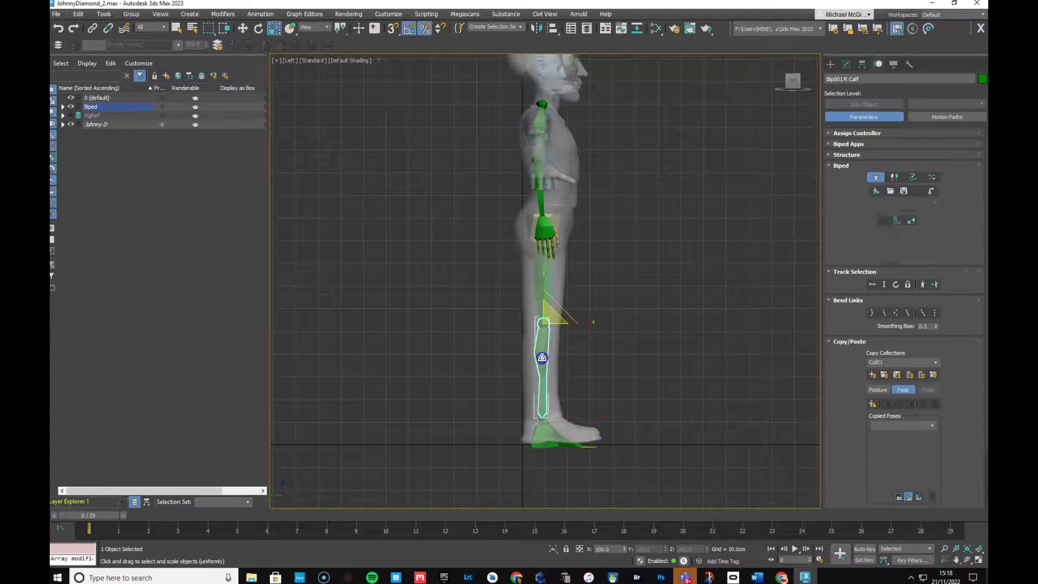
{"action": "key", "text": "e"}
{"action": "left_click_drag", "start_coordinate": [552, 320], "coordinate": [547, 282]}
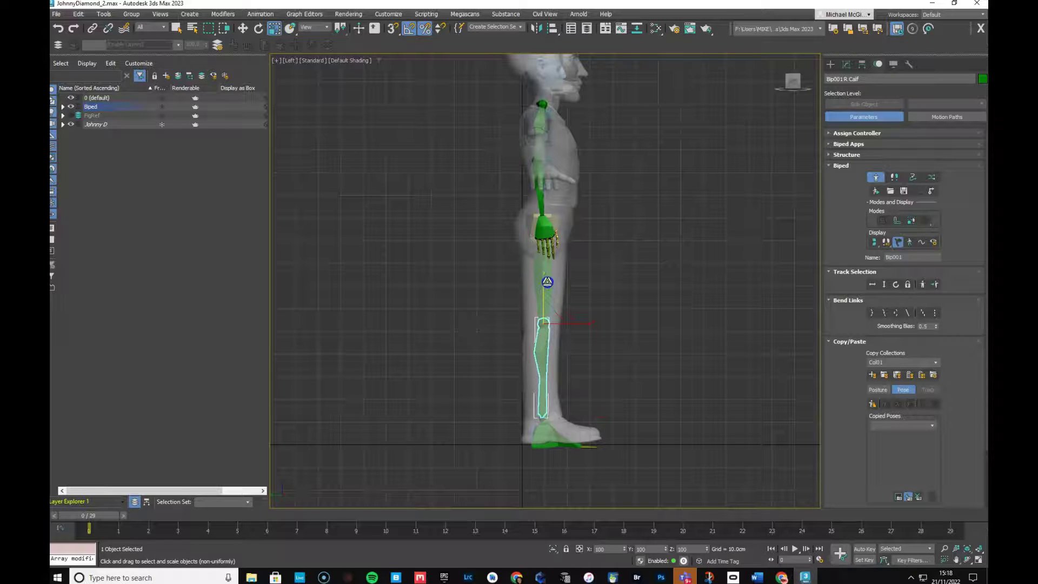
{"action": "left_click", "coordinate": [603, 334]}
{"action": "left_click_drag", "start_coordinate": [590, 324], "coordinate": [587, 324]}
Scale the right toe to 190% on X and 110% on Y, then return to Front view
{"action": "left_click", "coordinate": [554, 429]}
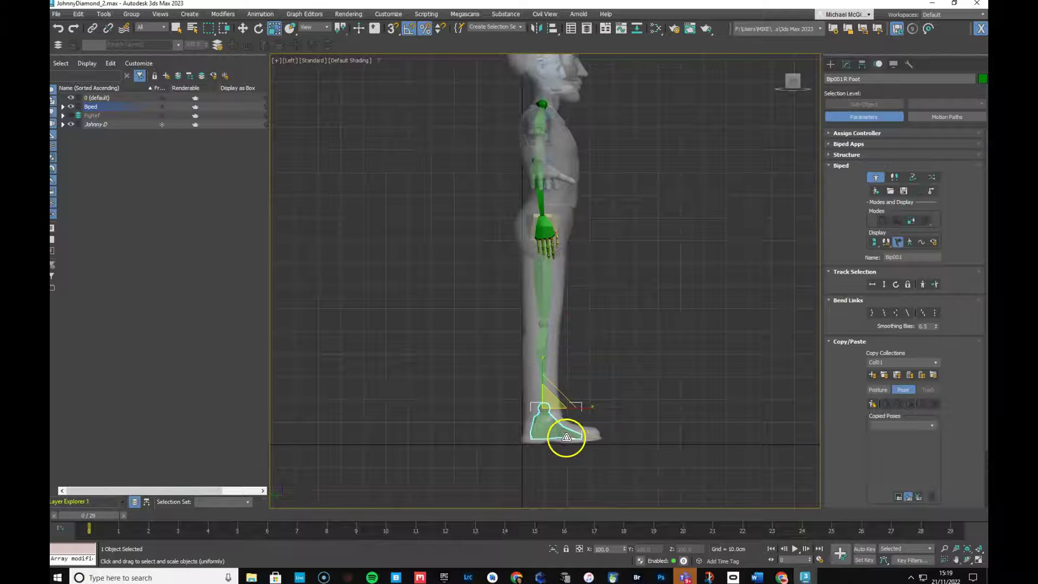
{"action": "left_click", "coordinate": [591, 437]}
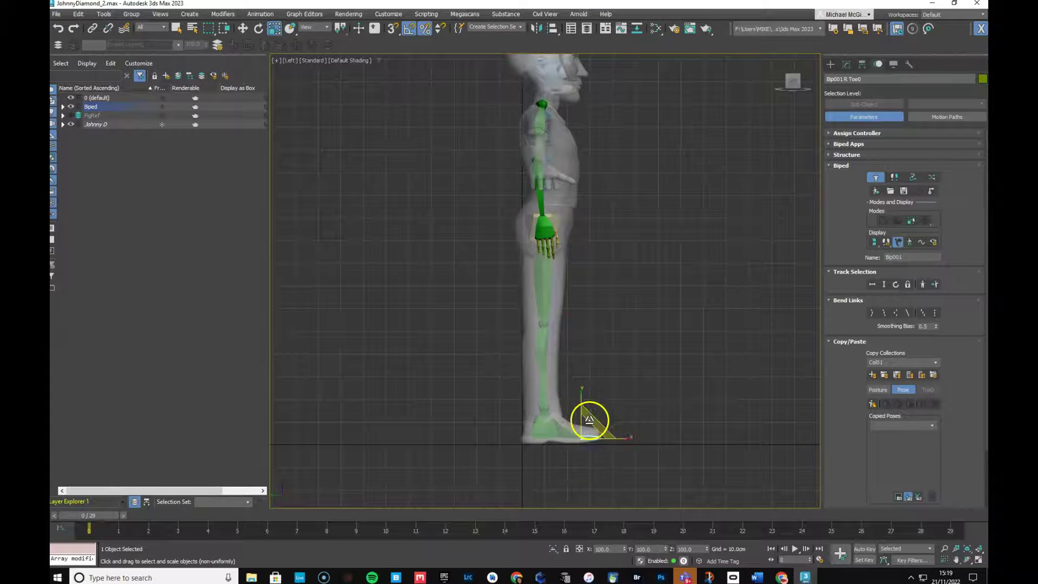
{"action": "mouse_move", "coordinate": [618, 433]}
{"action": "left_mouse_down"}
{"action": "mouse_move", "coordinate": [635, 437]}
{"action": "mouse_move", "coordinate": [626, 436]}
{"action": "left_mouse_up"}
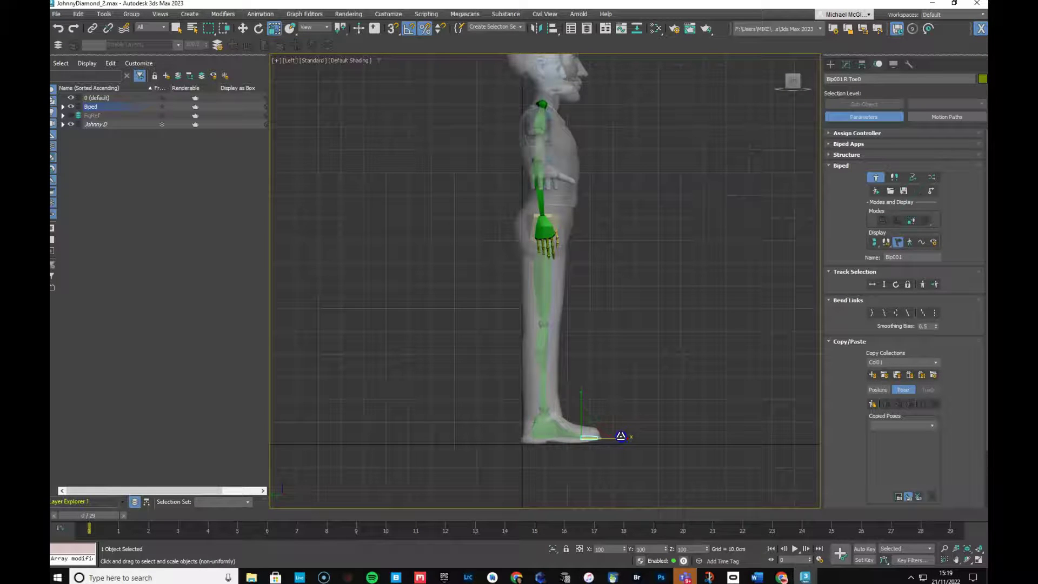
{"action": "left_click_drag", "start_coordinate": [579, 401], "coordinate": [584, 392]}
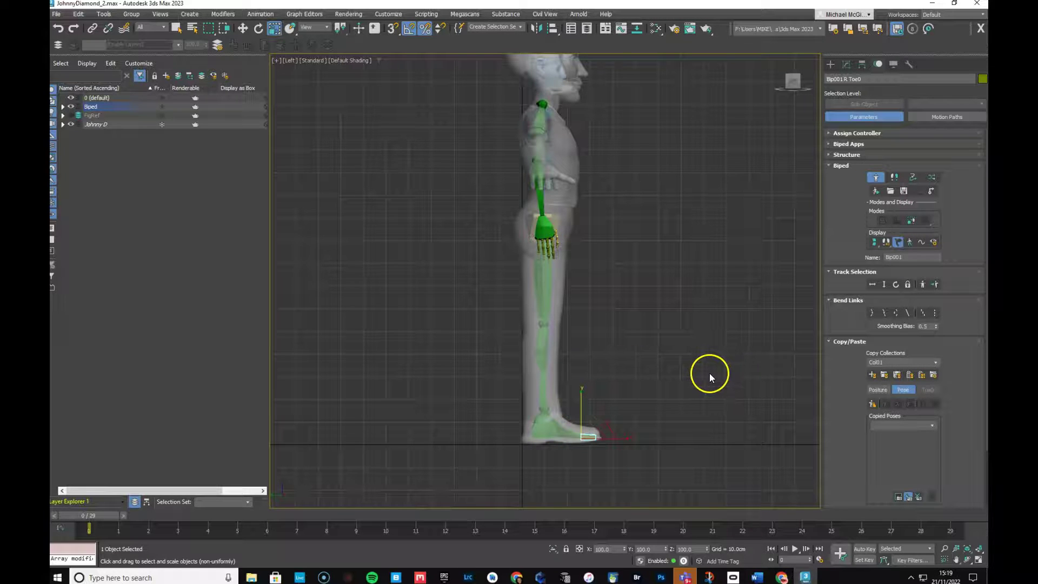
{"action": "key", "text": "f"}
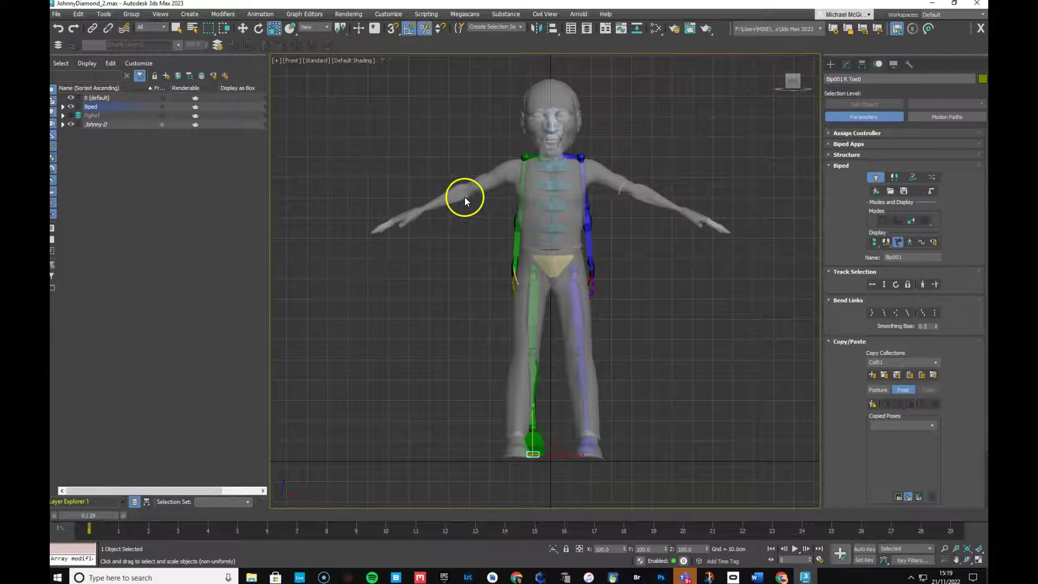
Switch to uniform scaling, rotate Bip001 R Thigh by -5°, then select the four leg bones
{"action": "left_click", "coordinate": [738, 405]}
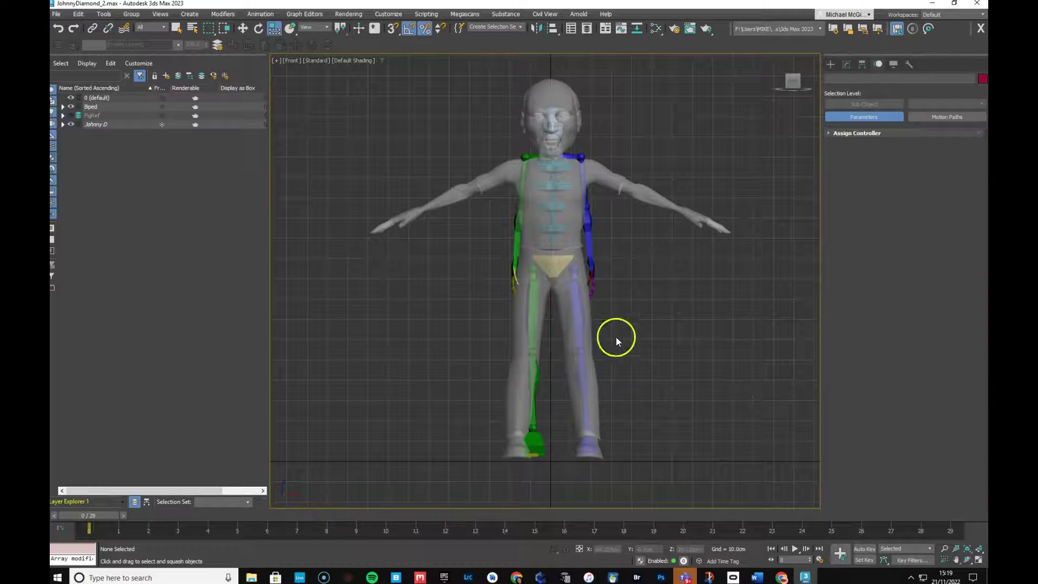
{"action": "left_click_drag", "start_coordinate": [274, 34], "coordinate": [274, 29]}
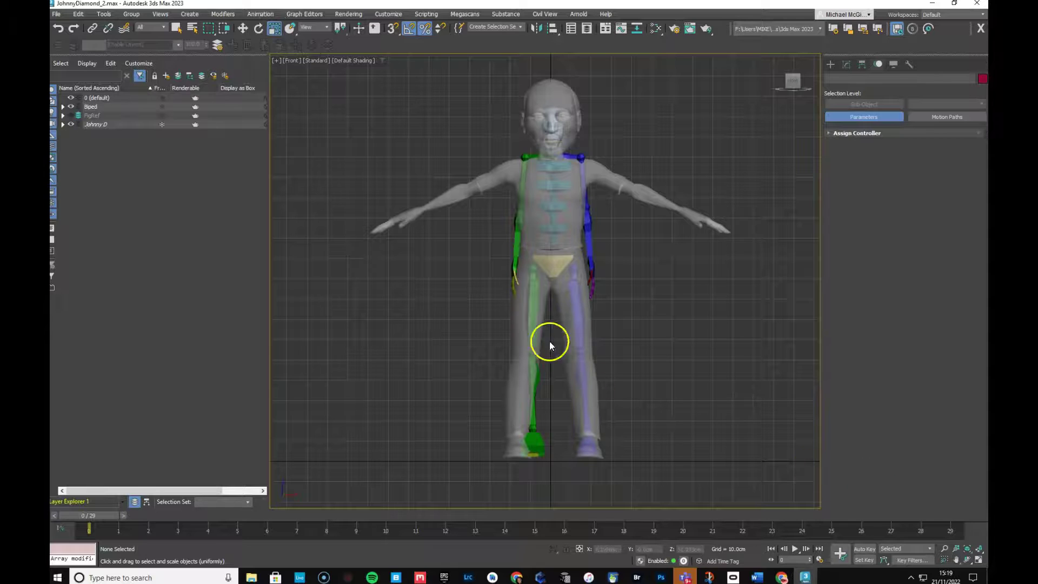
{"action": "left_click", "coordinate": [533, 308]}
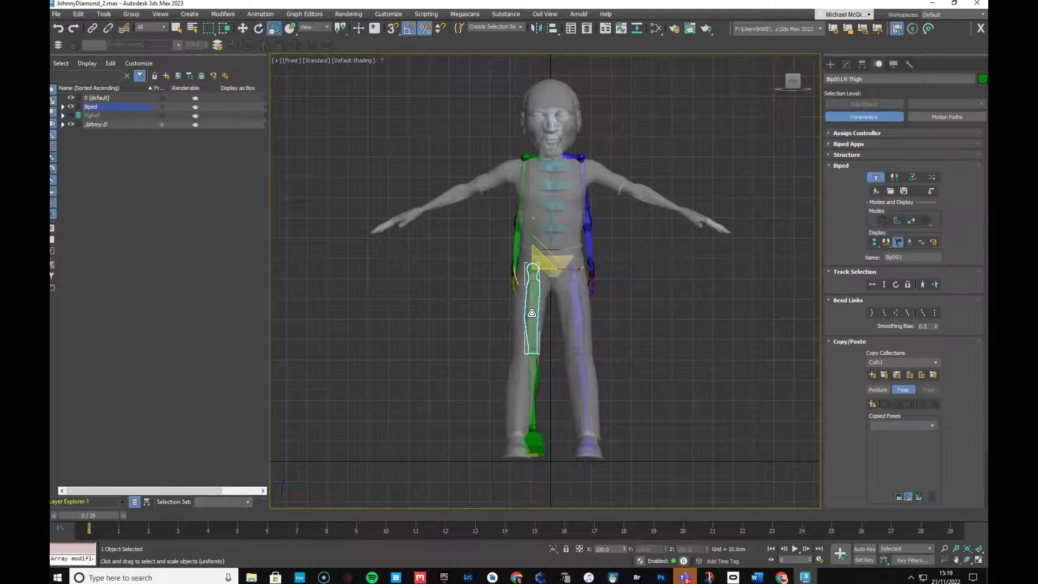
{"action": "key", "text": "e"}
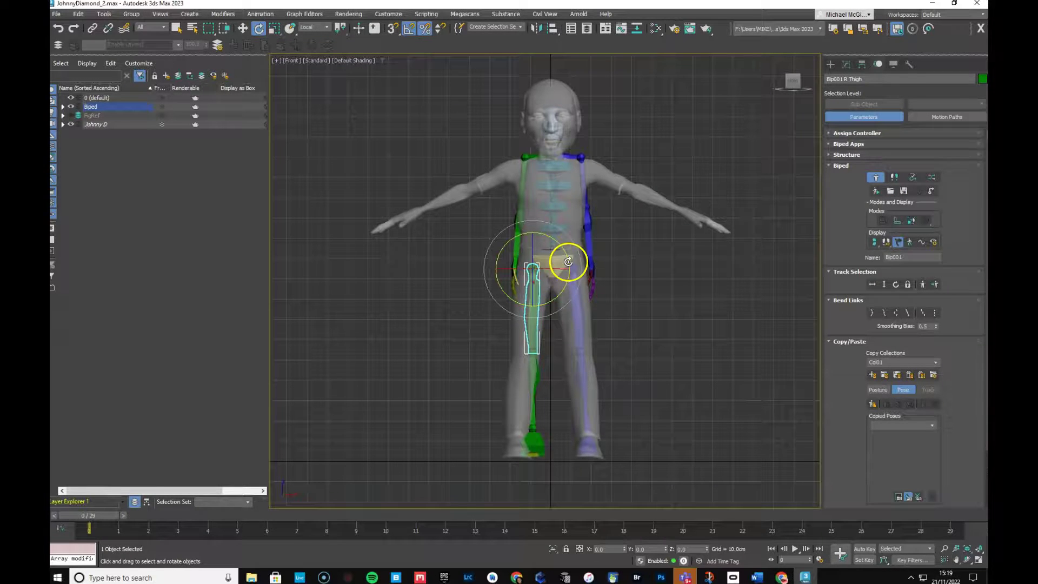
{"action": "left_click_drag", "start_coordinate": [563, 260], "coordinate": [574, 264]}
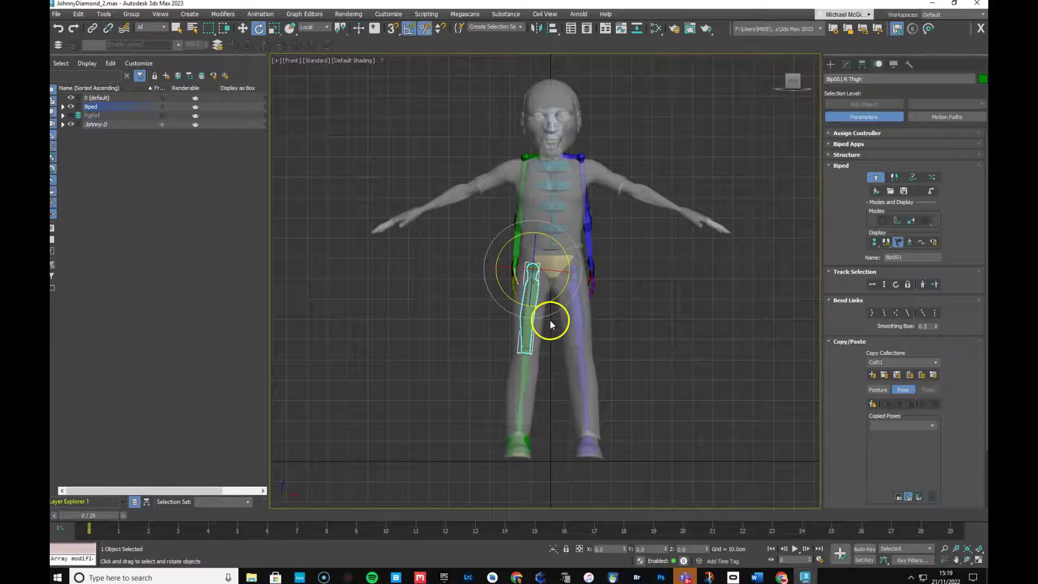
{"action": "left_click_drag", "start_coordinate": [553, 333], "coordinate": [481, 508]}
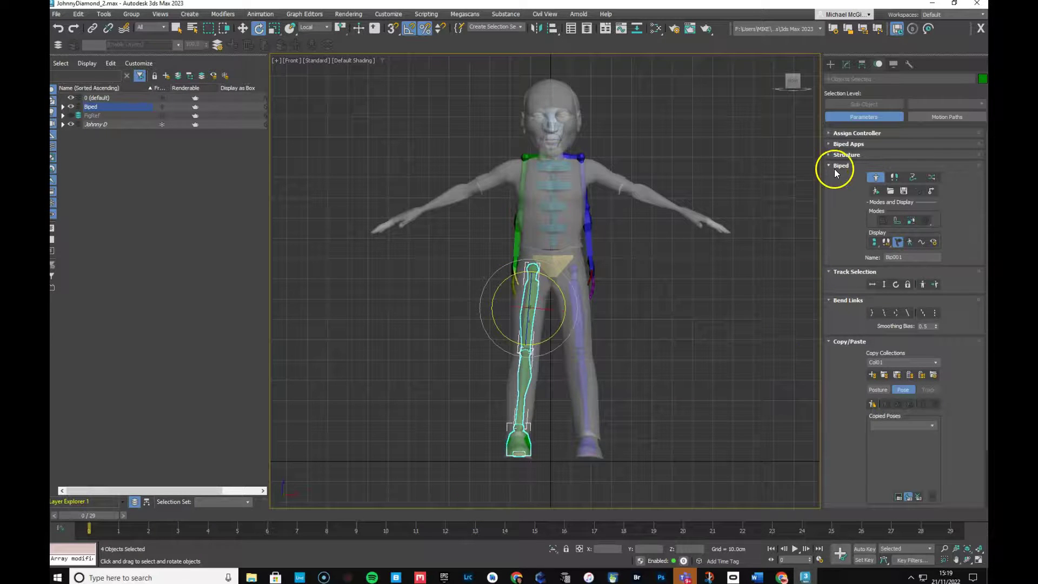
Copy the green right leg's posture into new collection Col02 and paste it opposite onto the blue left leg
{"action": "left_click", "coordinate": [877, 389]}
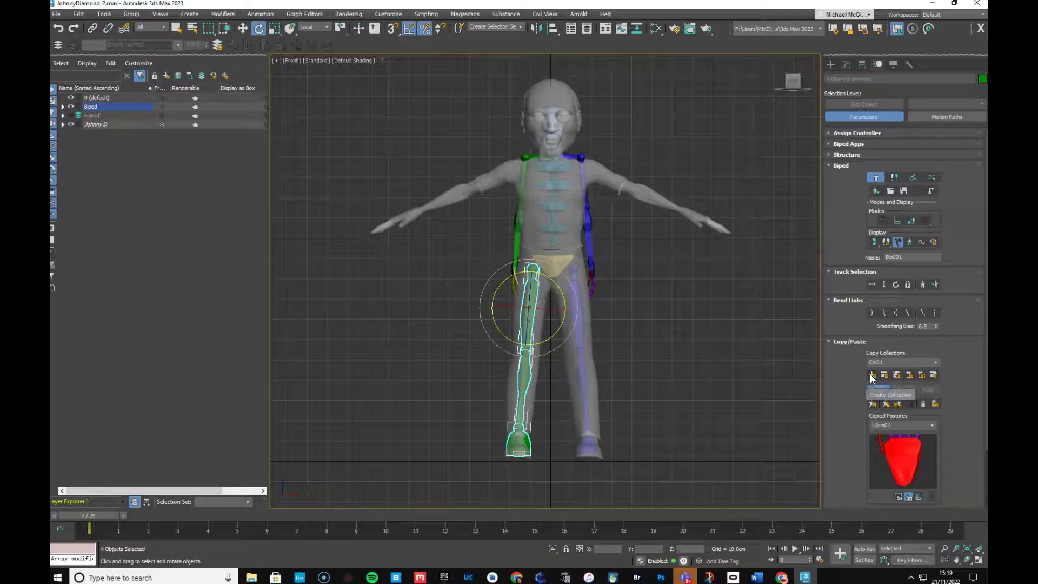
{"action": "left_click", "coordinate": [872, 375]}
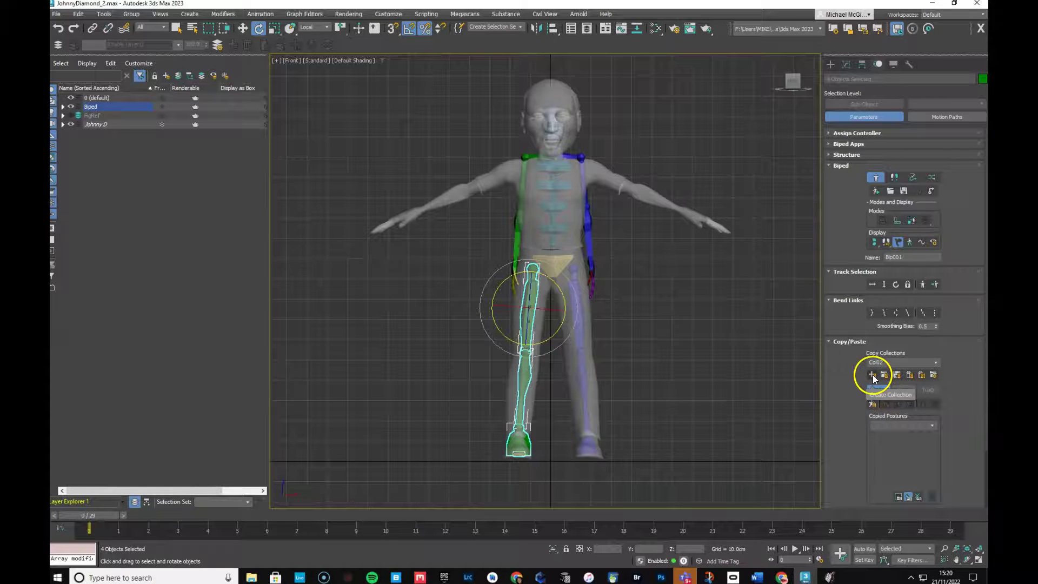
{"action": "left_click", "coordinate": [871, 404]}
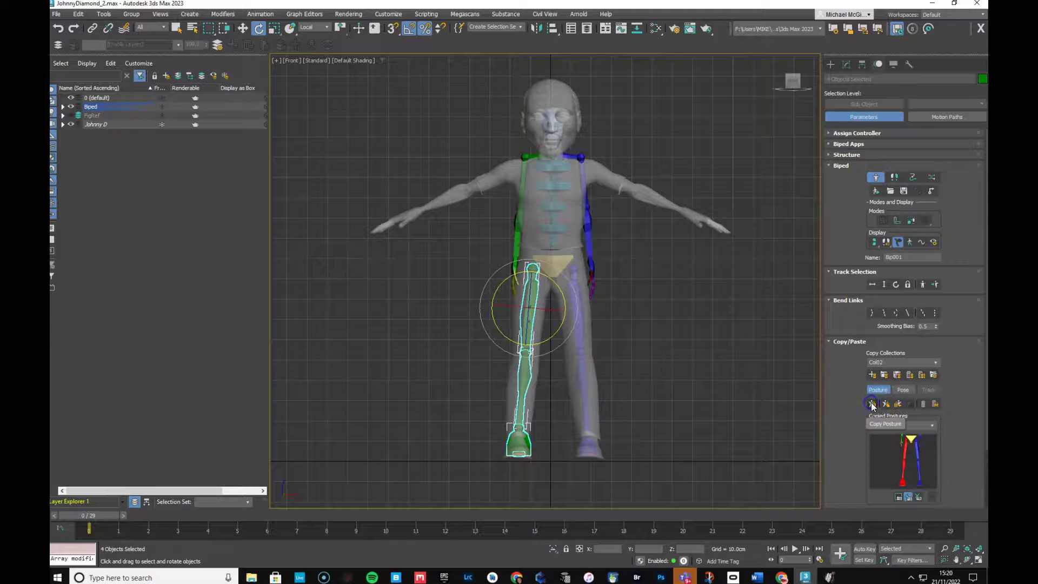
{"action": "left_click", "coordinate": [900, 406]}
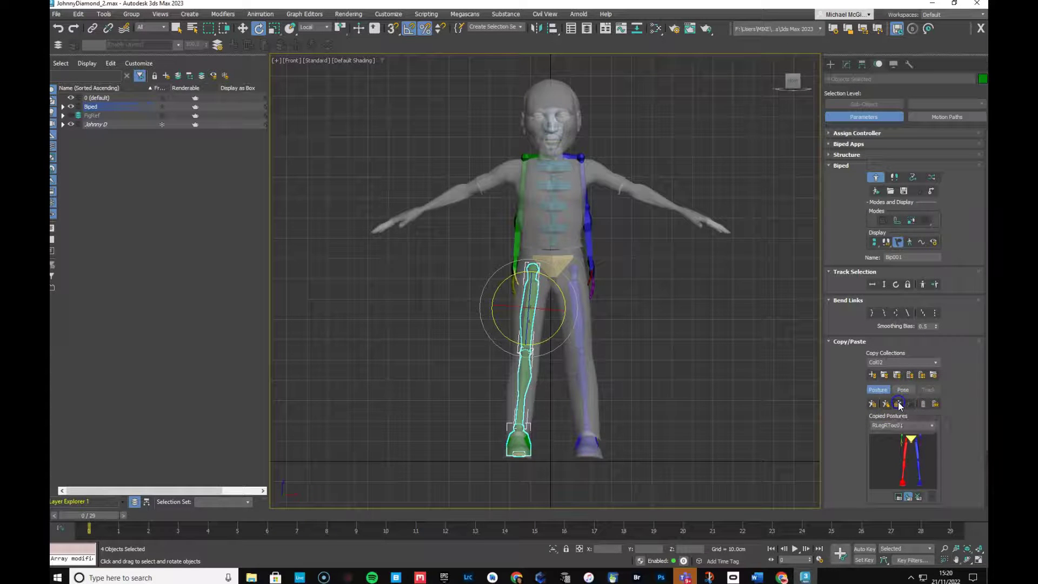
{"action": "left_click", "coordinate": [701, 415]}
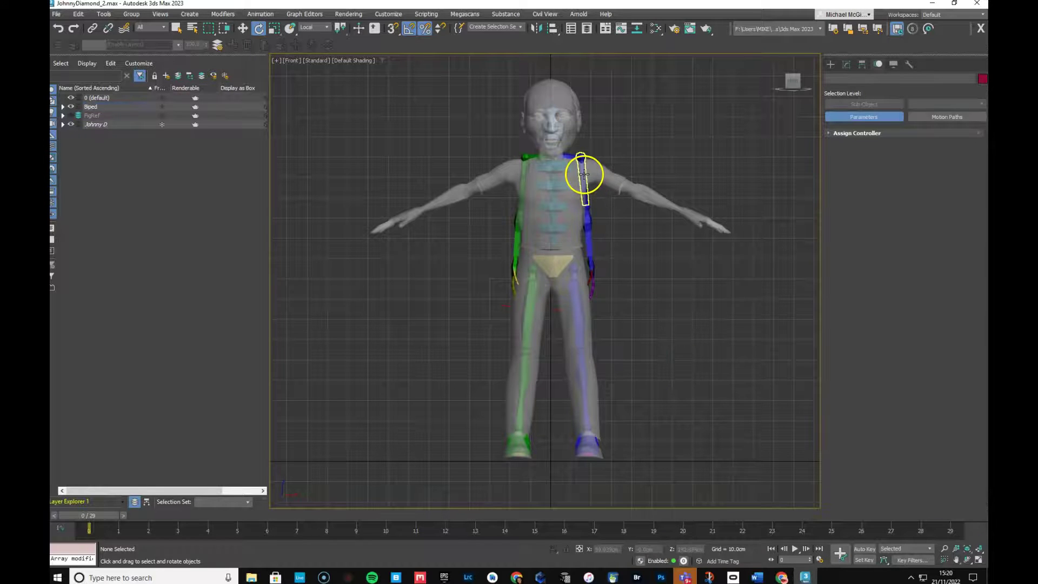
Lower the biped's centre of mass slightly using Body Vertical
{"action": "left_click", "coordinate": [553, 232]}
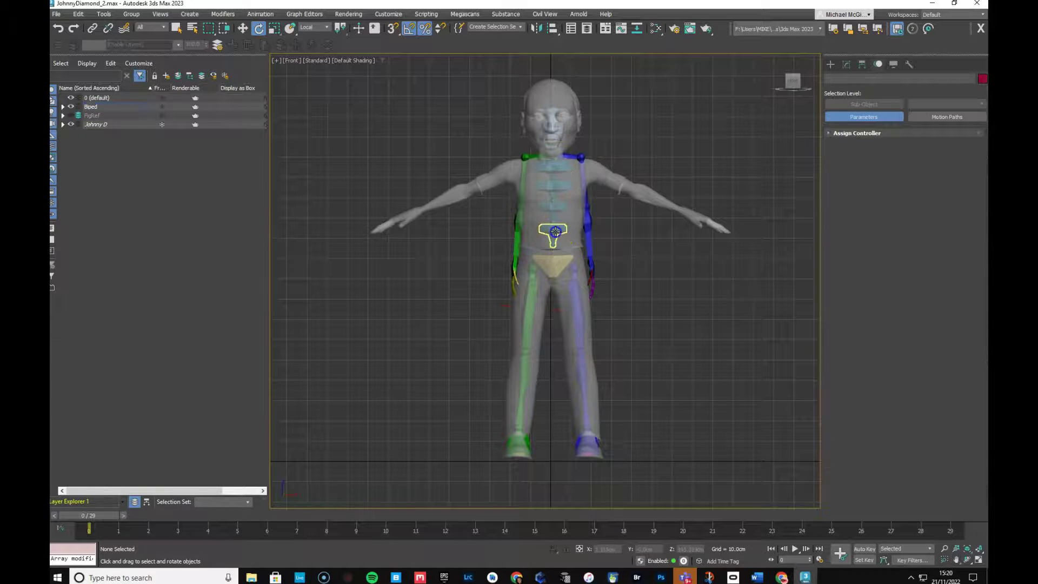
{"action": "left_click_drag", "start_coordinate": [585, 272], "coordinate": [584, 272]}
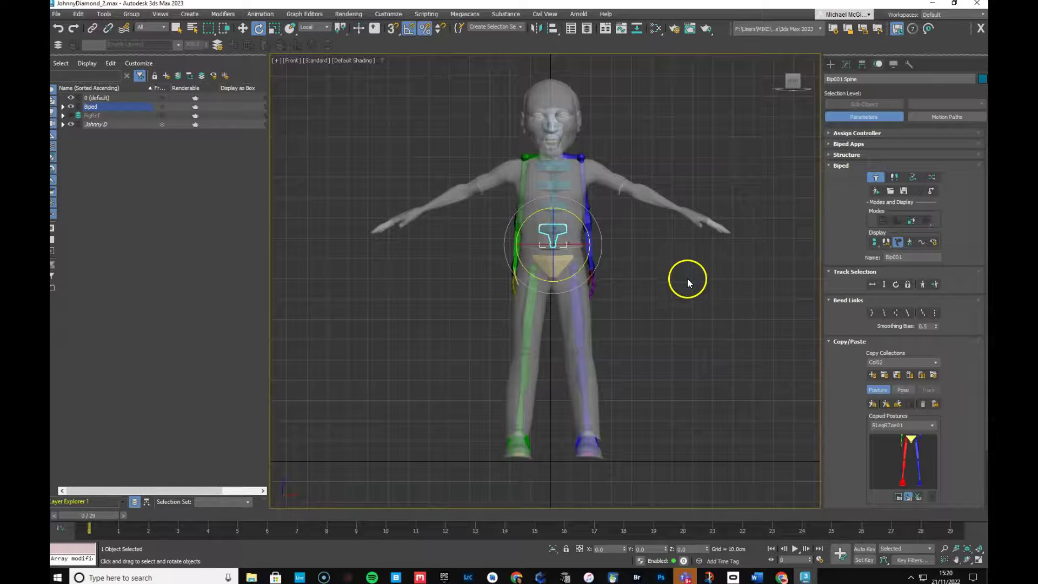
{"action": "left_click", "coordinate": [884, 284]}
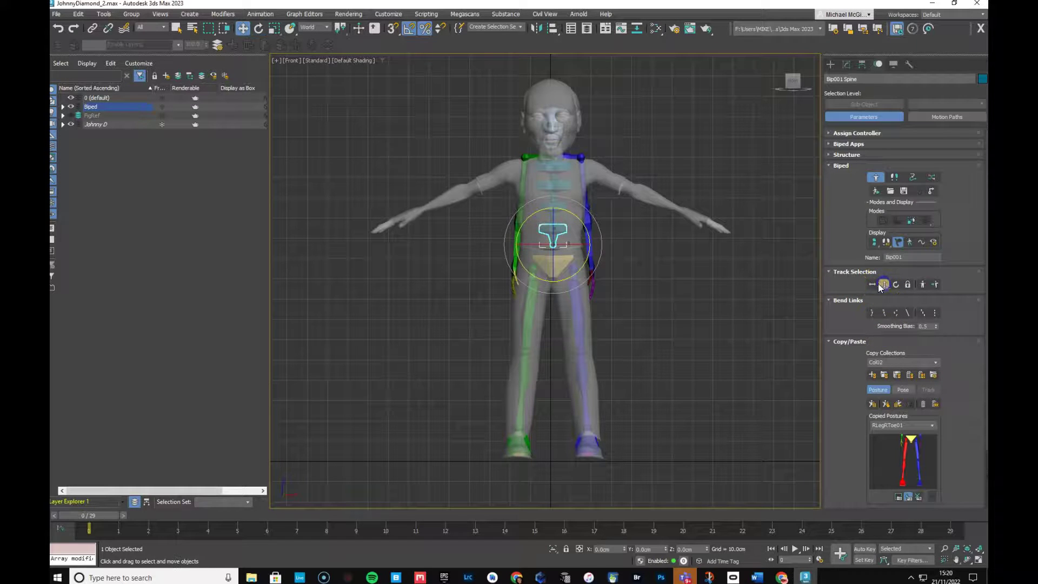
{"action": "left_click_drag", "start_coordinate": [563, 231], "coordinate": [555, 236]}
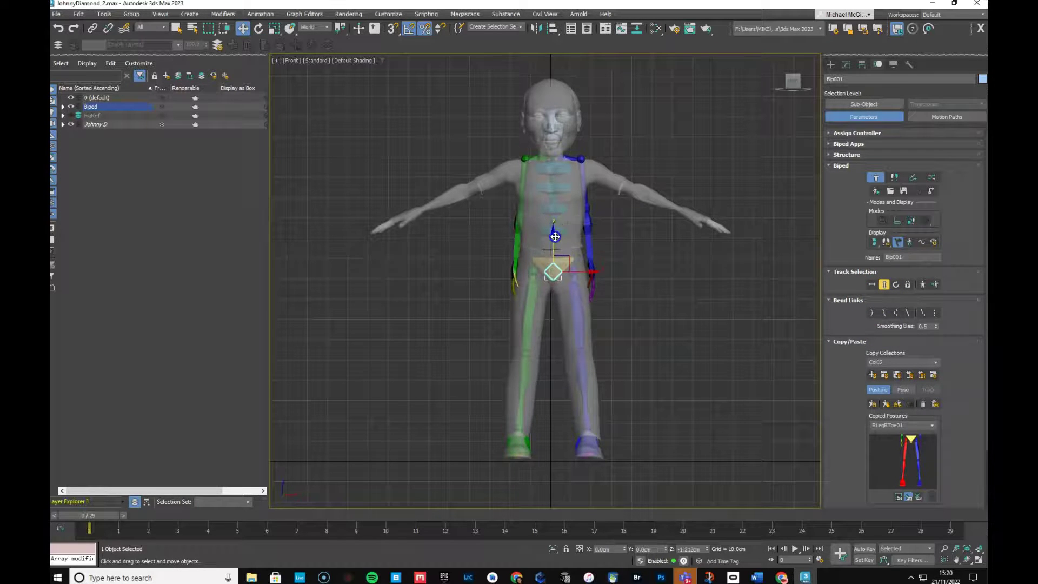
{"action": "left_click", "coordinate": [649, 272]}
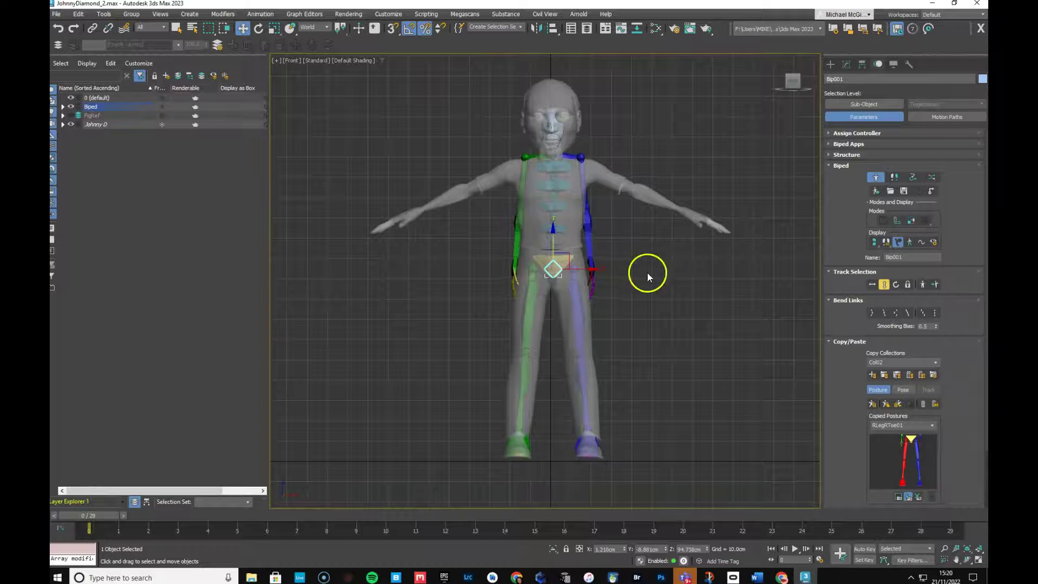
Scale the lowest spine bone, Bip001 Spine, to fit Johnny D's waist
{"action": "left_click", "coordinate": [556, 225]}
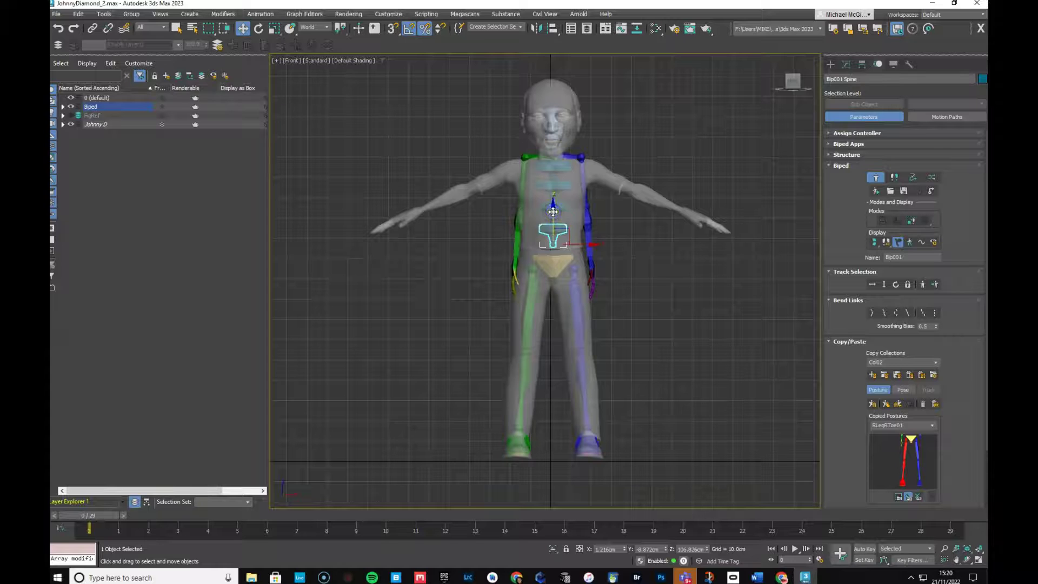
{"action": "key", "text": "r"}
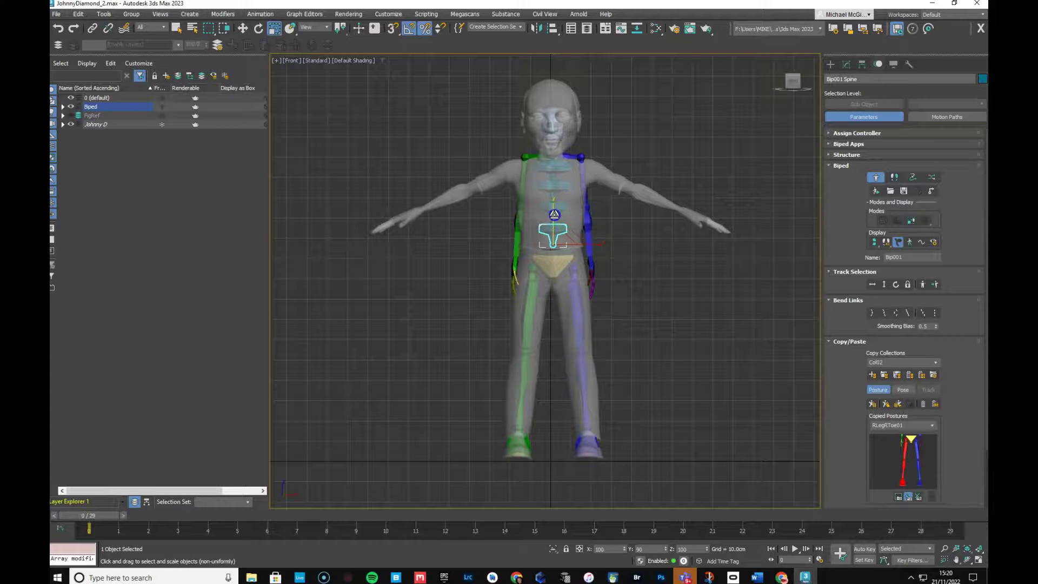
{"action": "left_click_drag", "start_coordinate": [585, 238], "coordinate": [590, 244]}
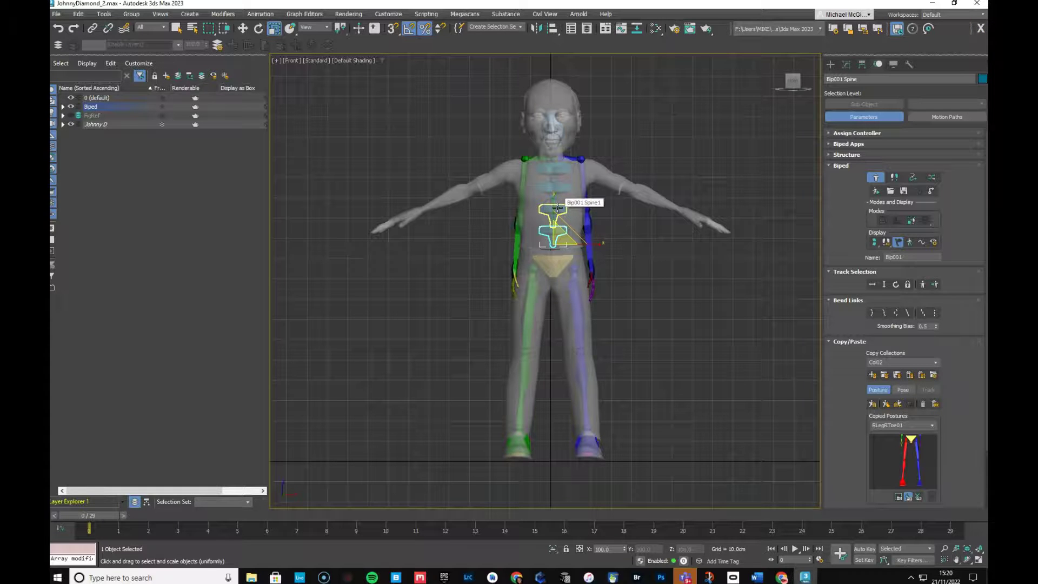
{"action": "key", "text": "Page_Down"}
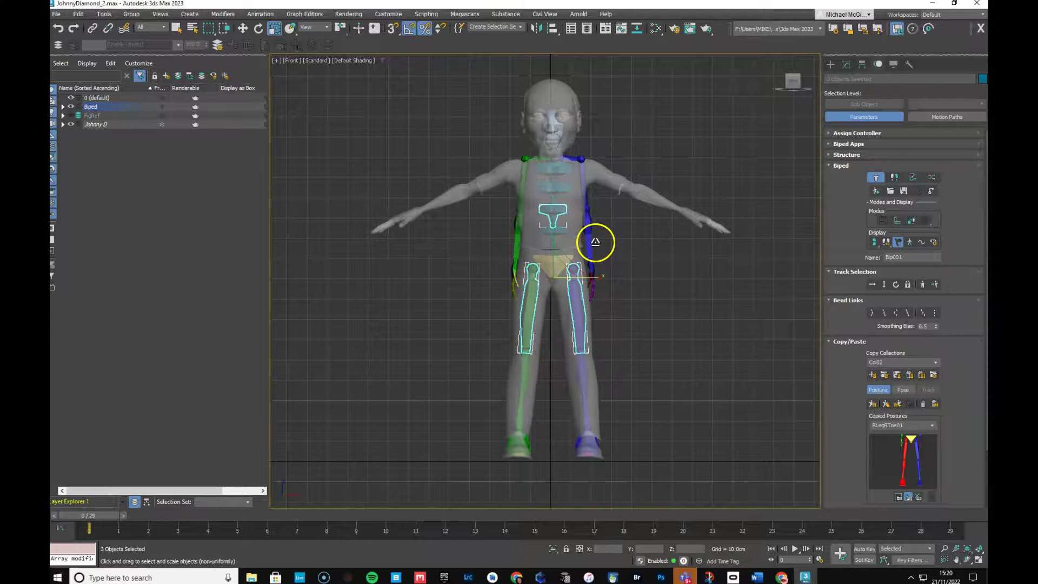
Widen Bip001 Spine2 across the chest, checking Spine1 and Spine3 against the torso
{"action": "left_click", "coordinate": [582, 220]}
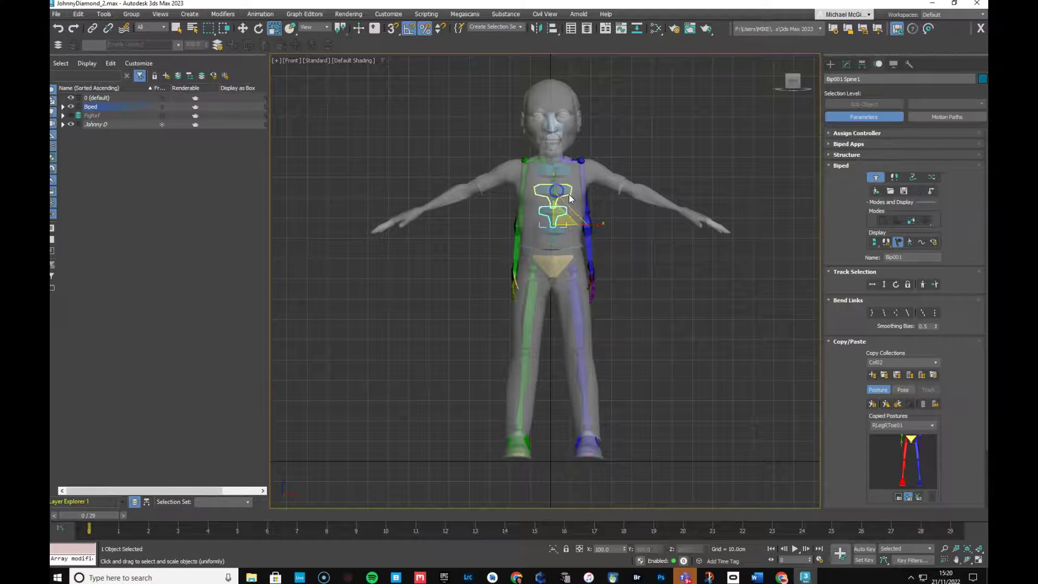
{"action": "left_click", "coordinate": [587, 201]}
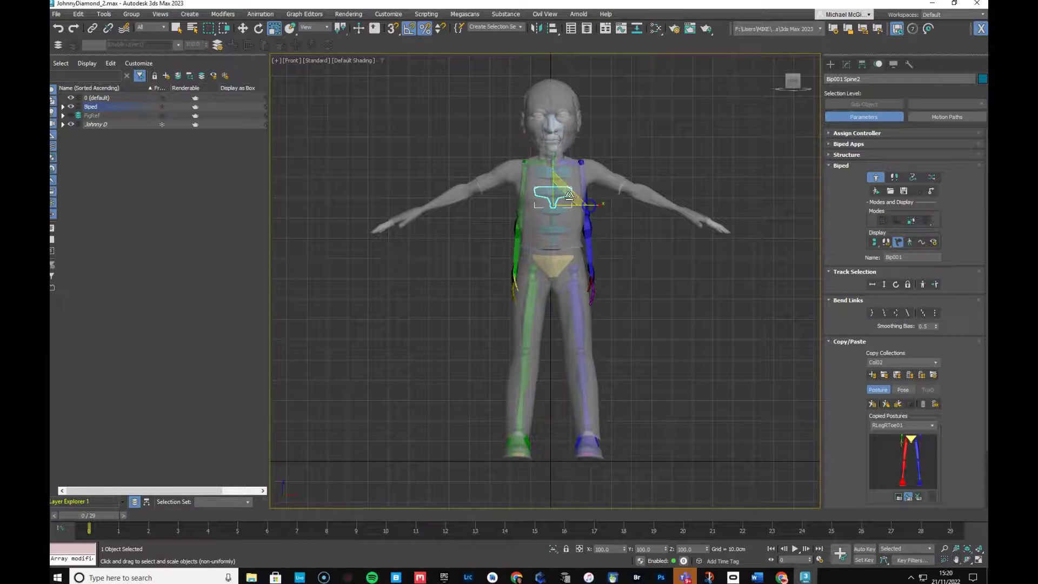
{"action": "left_click", "coordinate": [553, 173]}
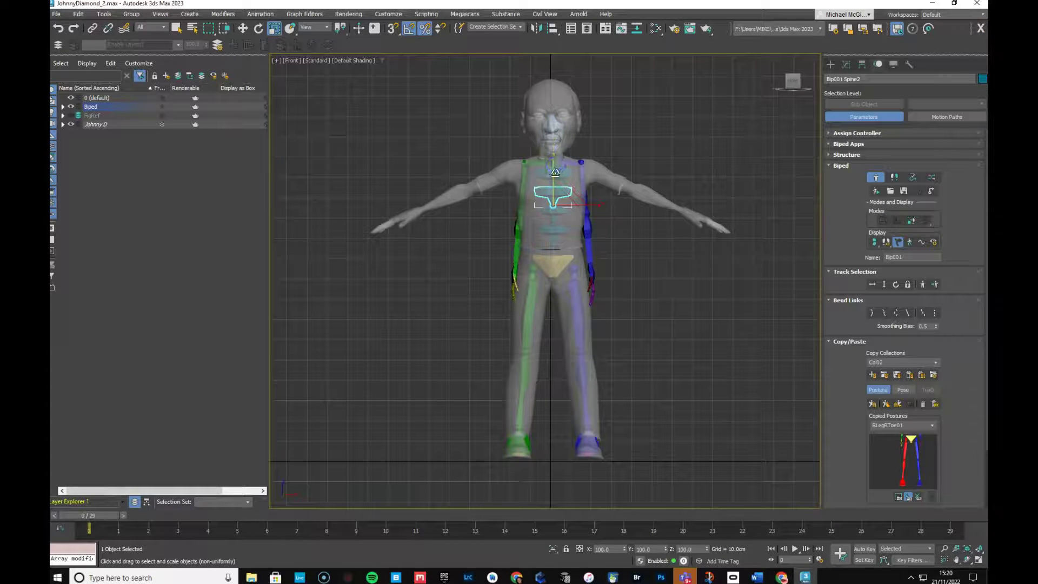
{"action": "left_click", "coordinate": [571, 196]}
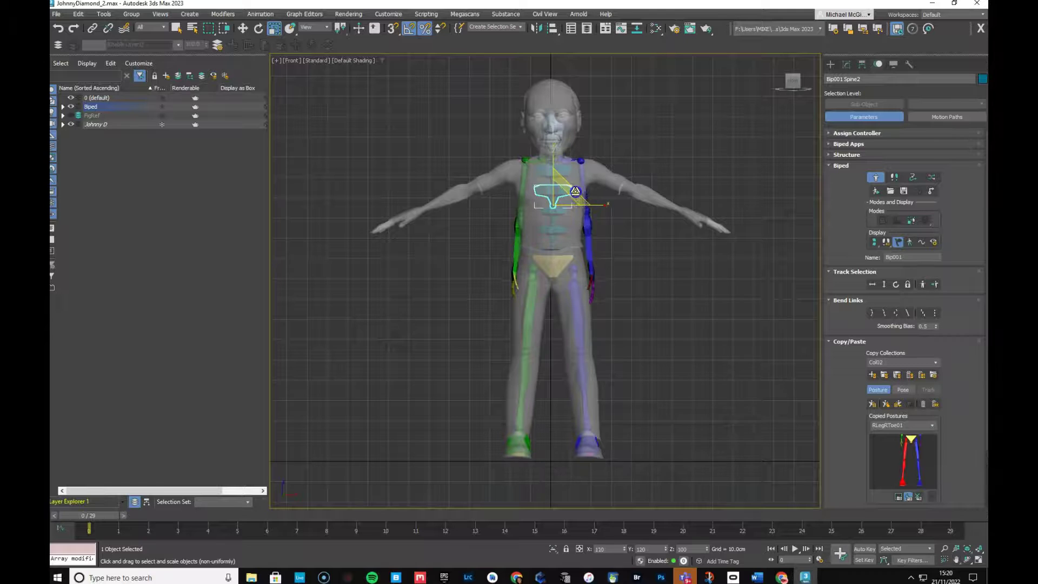
{"action": "left_click", "coordinate": [560, 175]}
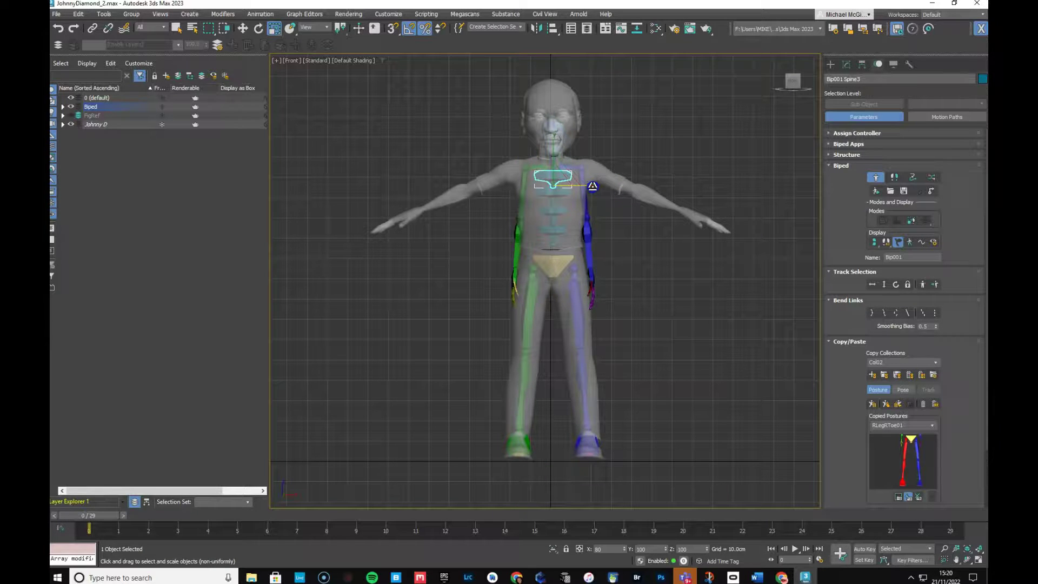
{"action": "left_click", "coordinate": [554, 190]}
{"action": "left_click", "coordinate": [555, 224]}
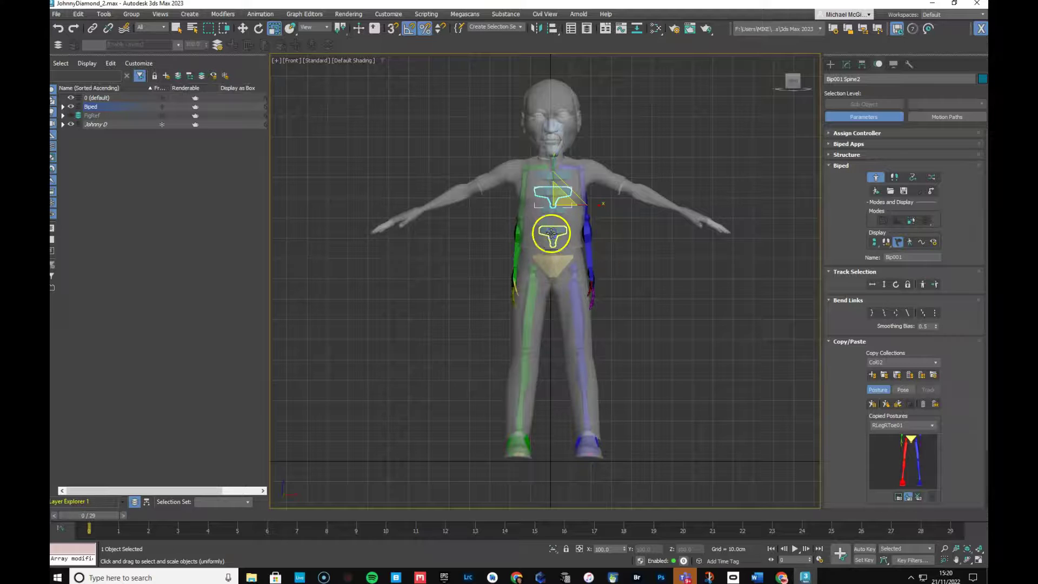
{"action": "left_click", "coordinate": [554, 261]}
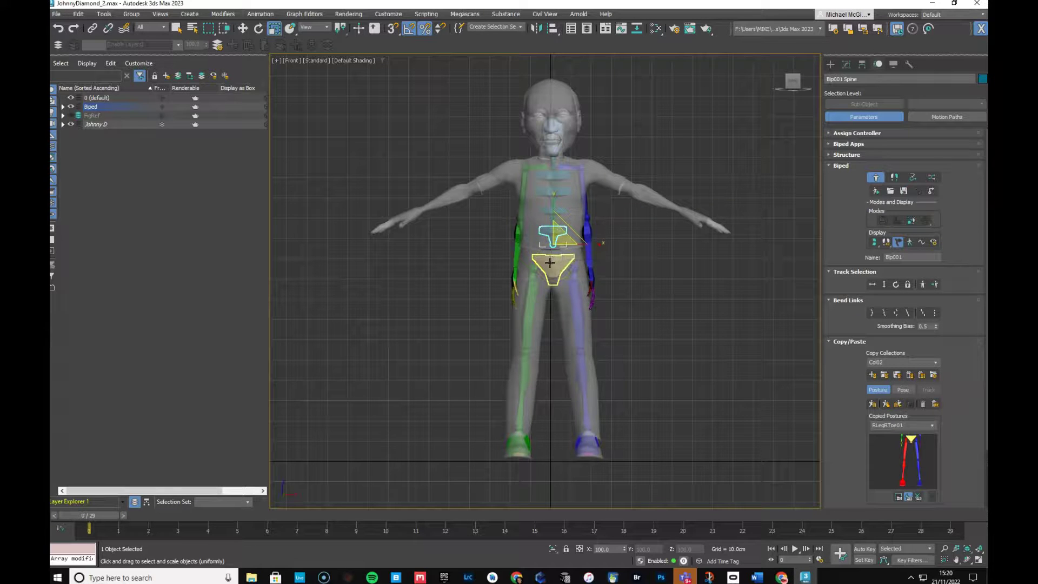
Raise the lowest spine bone slightly with the Move tool
{"action": "key", "text": "w"}
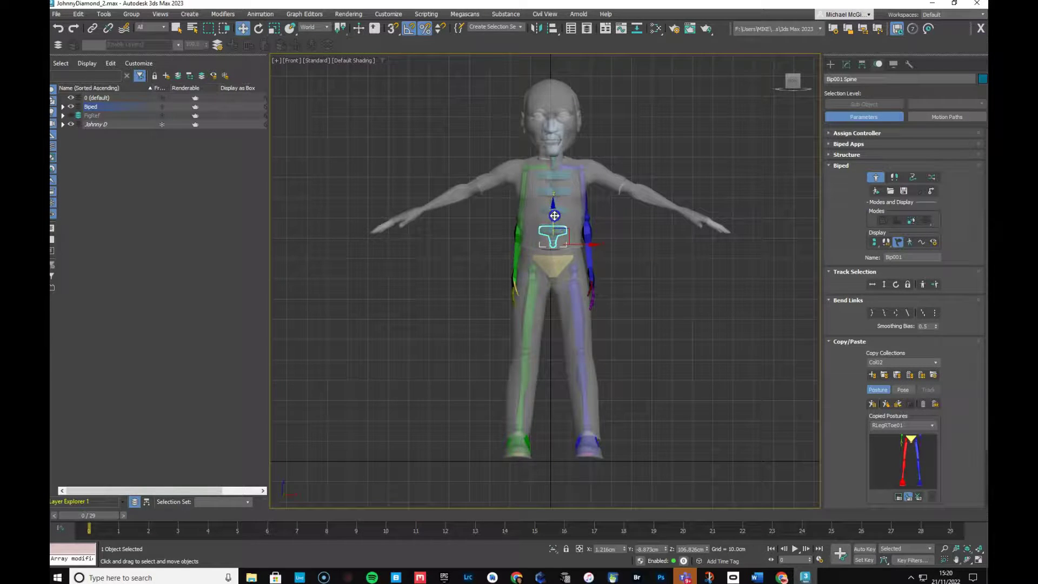
{"action": "left_click_drag", "start_coordinate": [555, 221], "coordinate": [557, 221]}
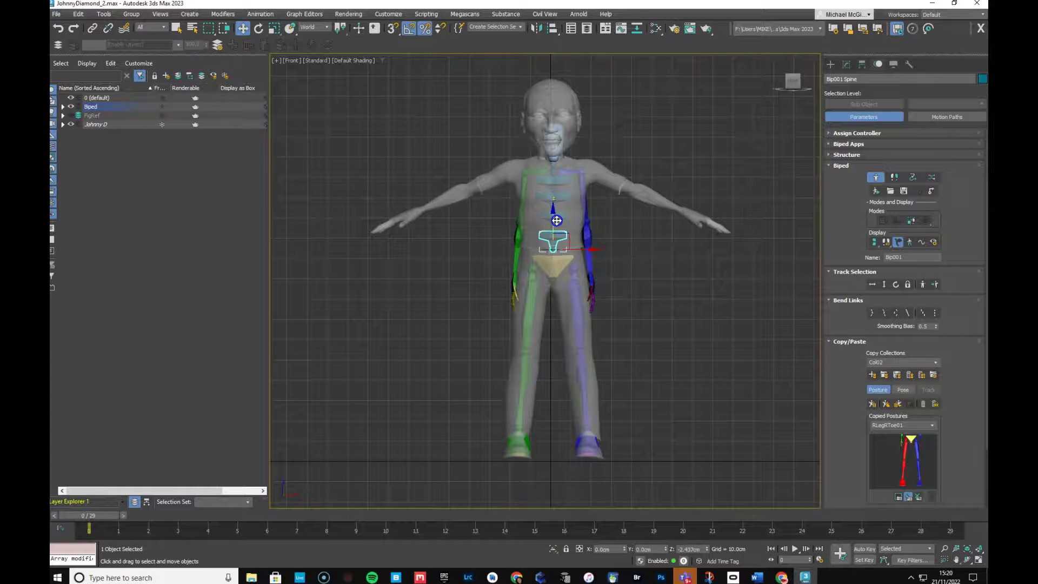
{"action": "left_click", "coordinate": [558, 179]}
In Perspective, stretch the Bip001 Spine3 chest bone to 120 percent in Z, then select Spine2
{"action": "key", "text": "p"}
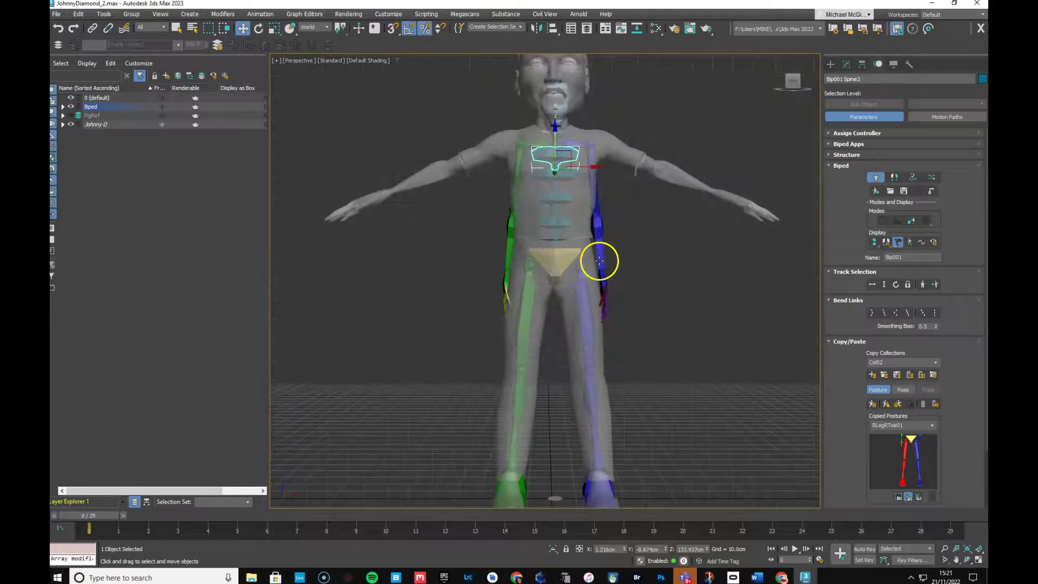
{"action": "middle_click_drag", "start_coordinate": [597, 257], "coordinate": [569, 330], "text": "alt"}
{"action": "scroll", "coordinate": [576, 301], "scroll_direction": "up", "scroll_amount": 2}
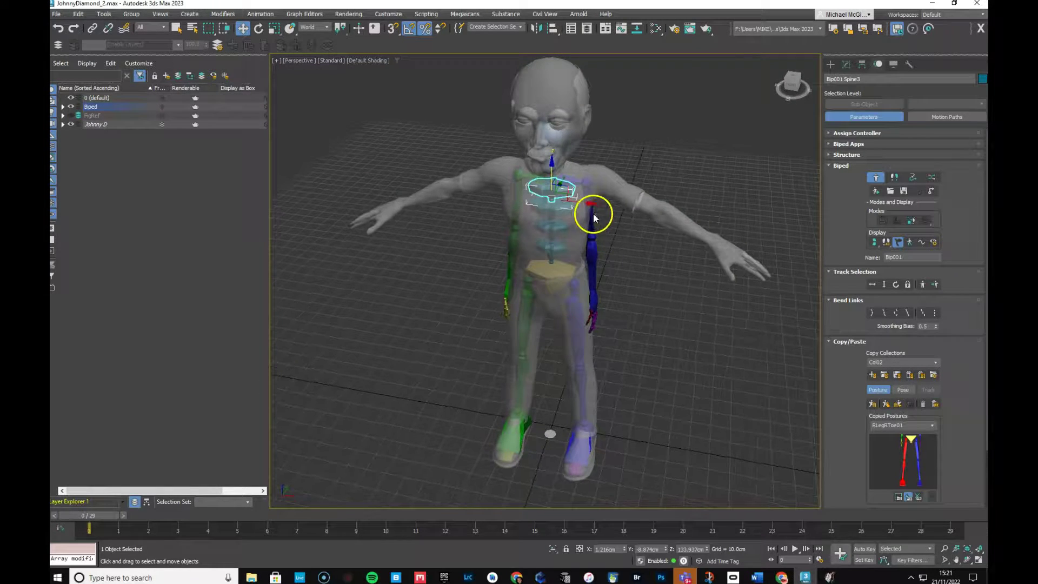
{"action": "key", "text": "e"}
{"action": "key", "text": "r"}
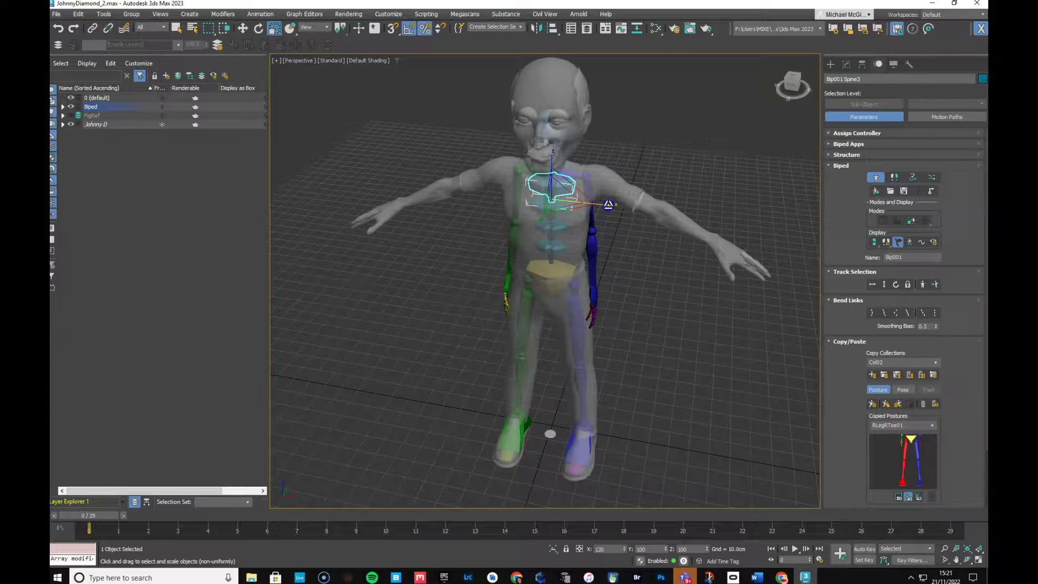
{"action": "left_click_drag", "start_coordinate": [589, 203], "coordinate": [553, 153]}
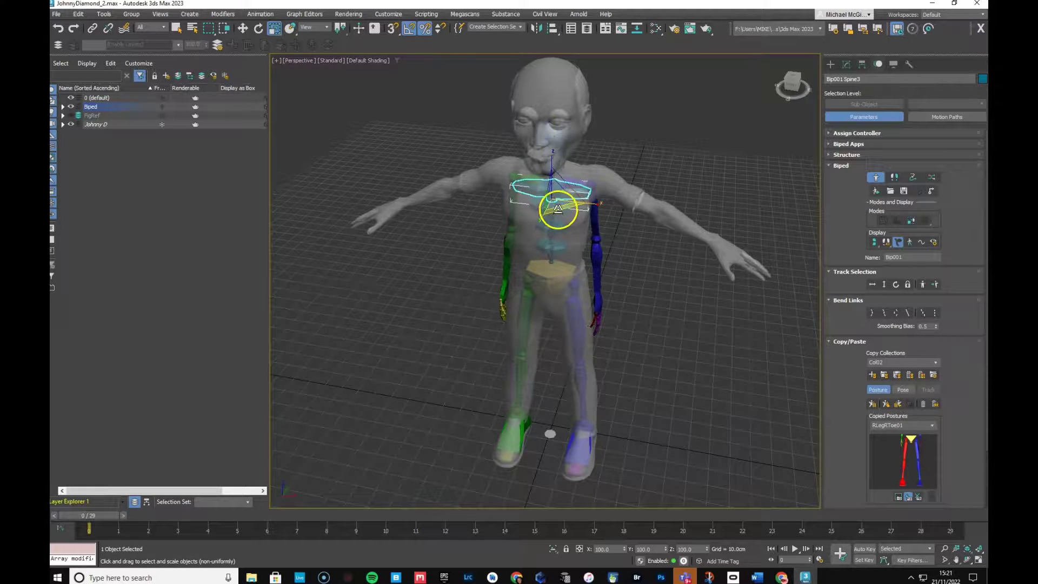
{"action": "left_click", "coordinate": [546, 189]}
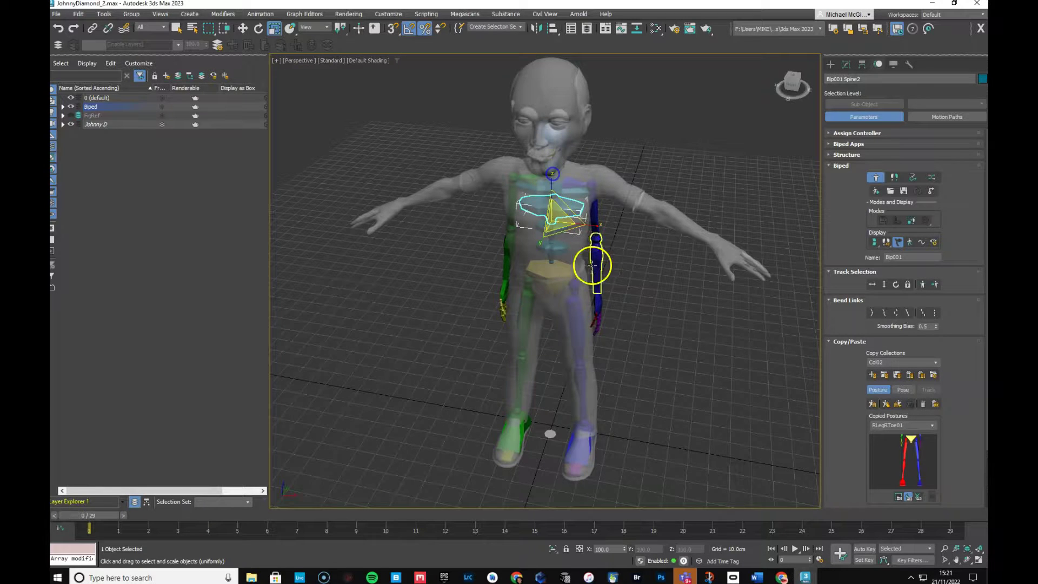
{"action": "mouse_move", "coordinate": [619, 294]}
{"action": "middle_mouse_down", "text": "alt"}
{"action": "mouse_move", "coordinate": [661, 264]}
{"action": "mouse_move", "coordinate": [630, 269]}
{"action": "mouse_move", "coordinate": [616, 287]}
{"action": "mouse_move", "coordinate": [630, 275]}
{"action": "mouse_move", "coordinate": [649, 281]}
{"action": "mouse_move", "coordinate": [627, 285]}
{"action": "middle_mouse_up", "text": "alt"}
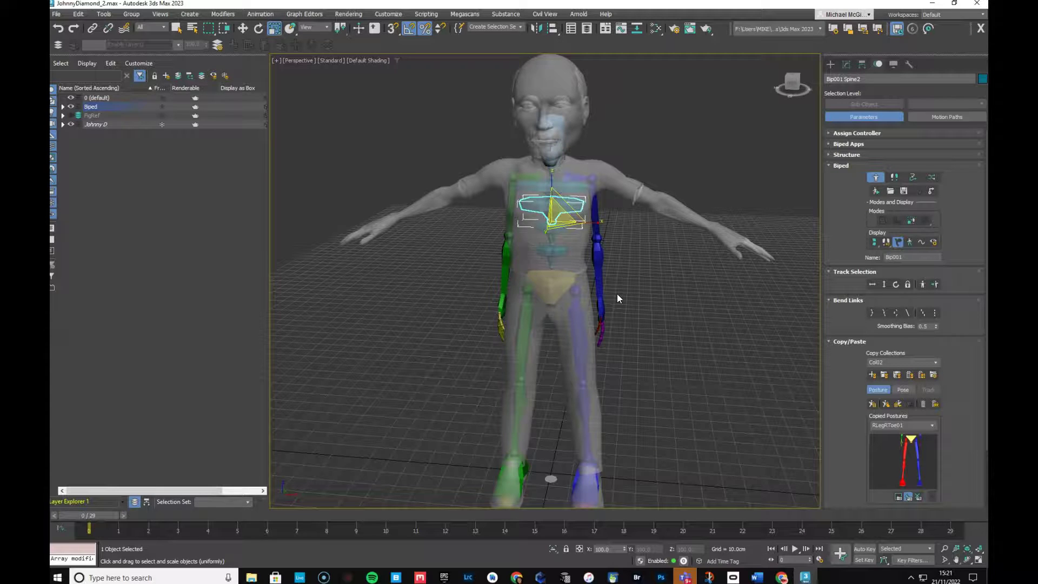
Rotate Bip001 L UpperArm up about -55° to follow the mesh arm
{"action": "left_click", "coordinate": [597, 204]}
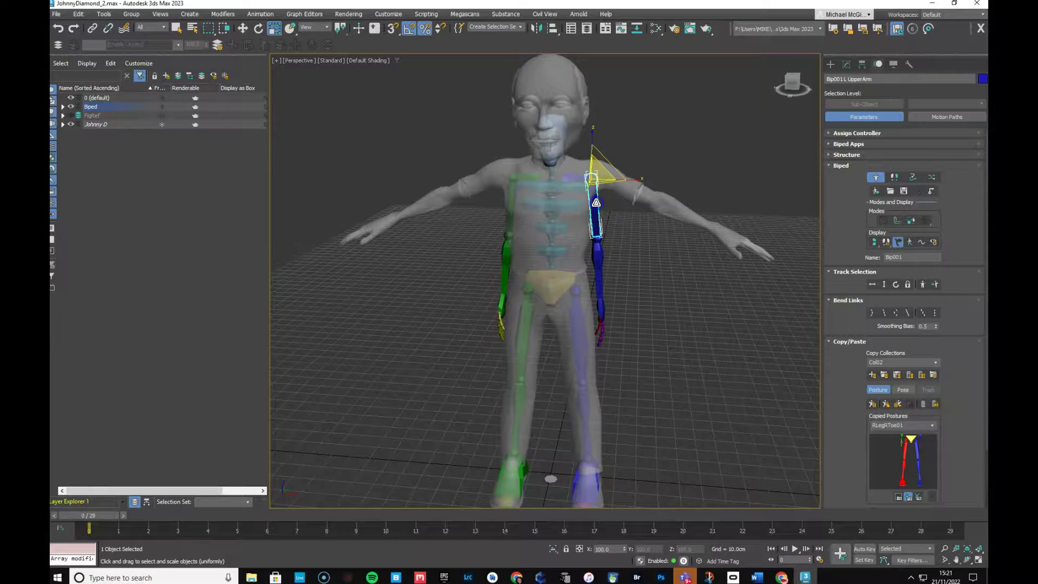
{"action": "key", "text": "e"}
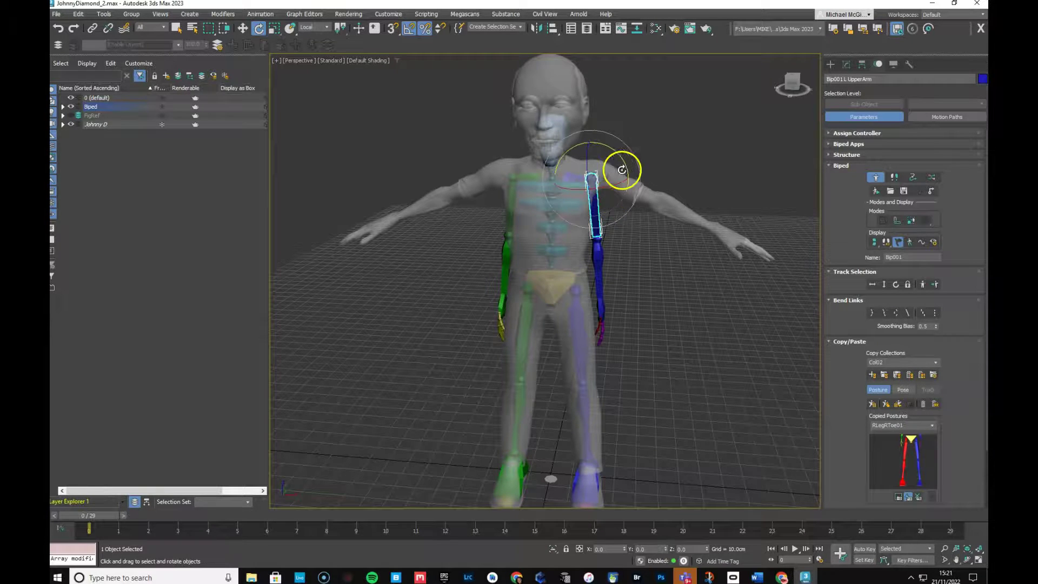
{"action": "left_click_drag", "start_coordinate": [628, 165], "coordinate": [628, 133]}
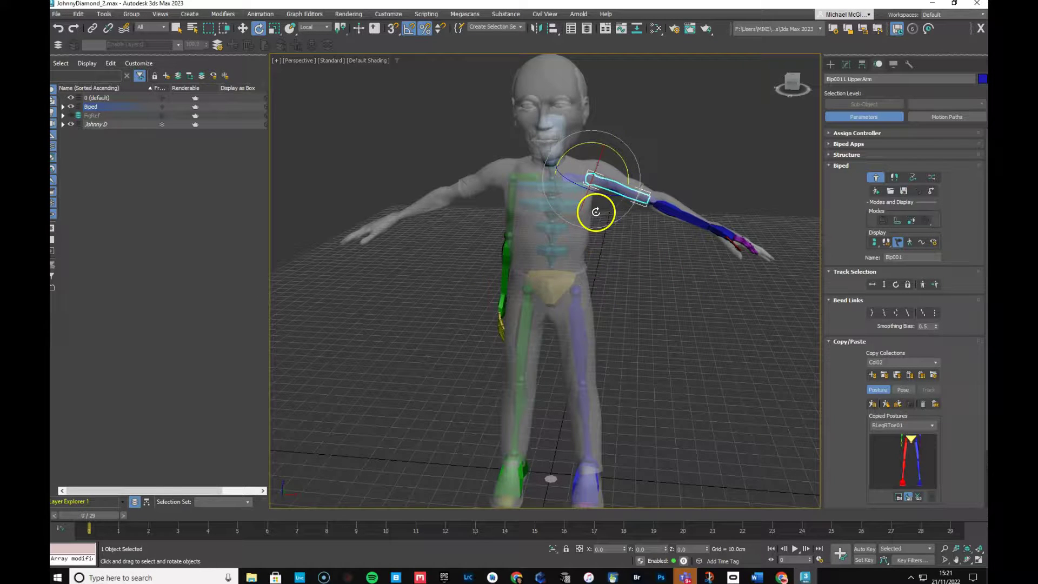
Scale up Bip001 Head to fill Johnny D's head
{"action": "left_click", "coordinate": [557, 151]}
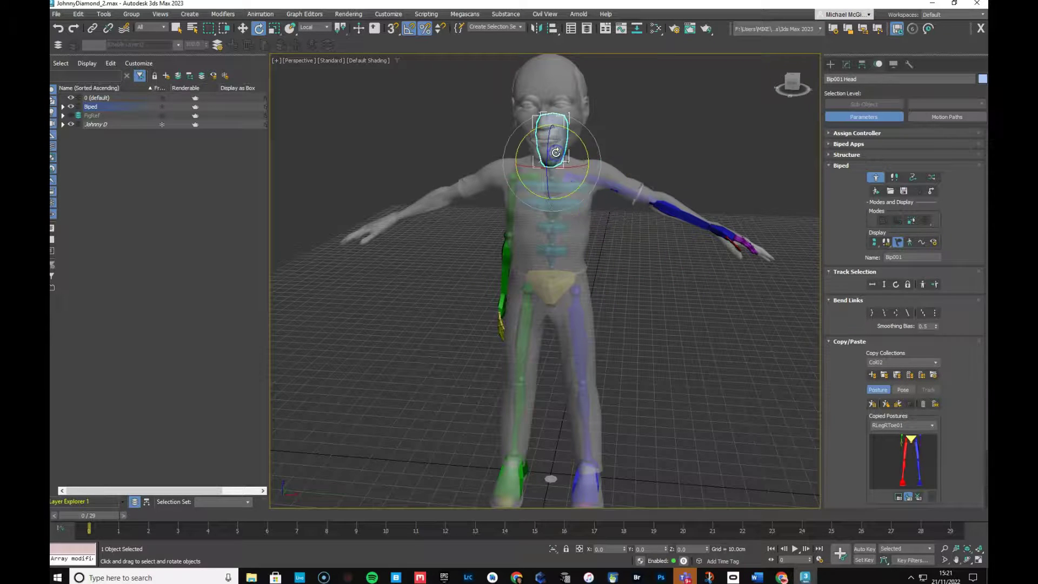
{"action": "mouse_move", "coordinate": [584, 274]}
{"action": "middle_mouse_down", "text": "alt"}
{"action": "mouse_move", "coordinate": [621, 248]}
{"action": "mouse_move", "coordinate": [598, 270]}
{"action": "middle_mouse_up", "text": "alt"}
{"action": "key", "text": "r"}
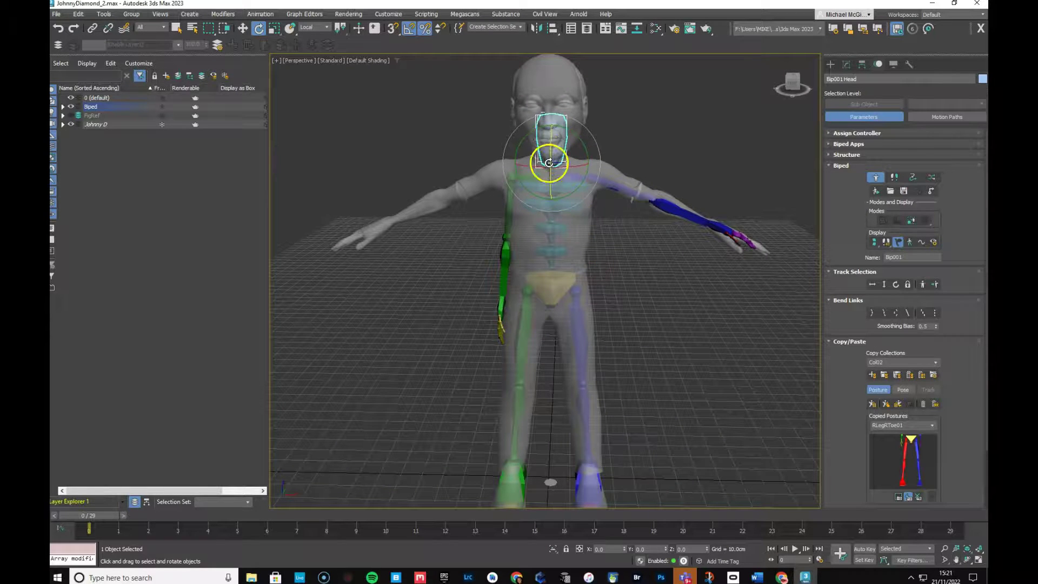
{"action": "left_click_drag", "start_coordinate": [553, 135], "coordinate": [636, 163]}
Cancel the head stretch, then select Bip001 Spine and nudge it in preparation for the tilt
{"action": "right_click", "coordinate": [636, 163]}
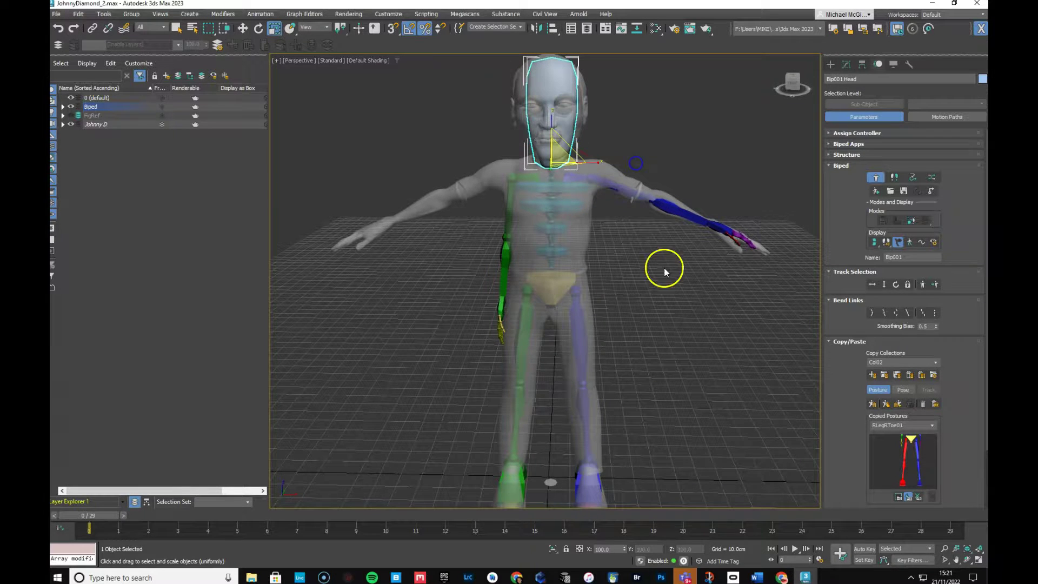
{"action": "middle_click_drag", "start_coordinate": [679, 344], "coordinate": [623, 320], "text": "alt"}
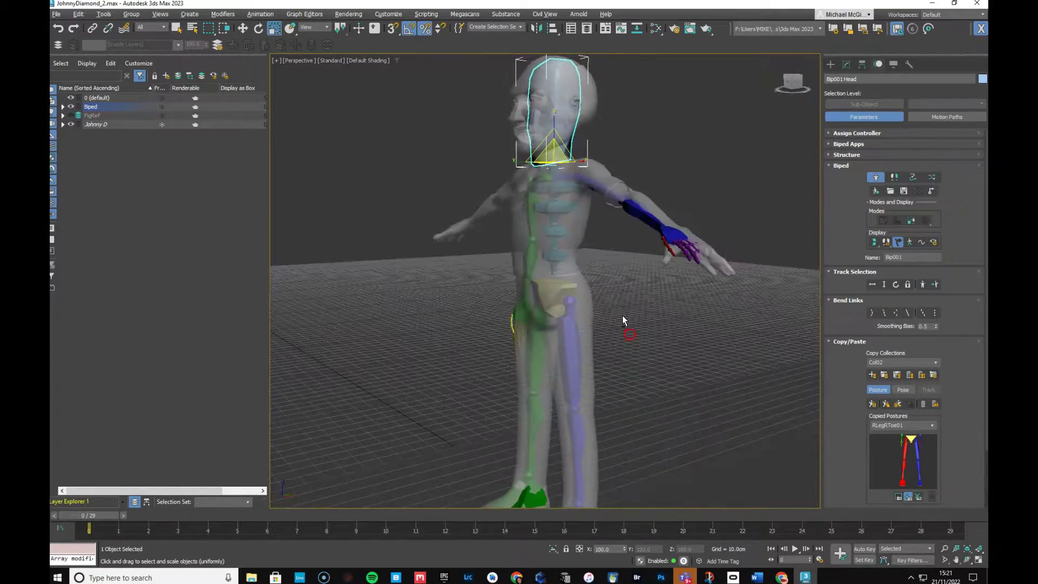
{"action": "left_click", "coordinate": [547, 259]}
{"action": "key", "text": "w"}
{"action": "left_click_drag", "start_coordinate": [553, 259], "coordinate": [533, 252]}
{"action": "key", "text": "e"}
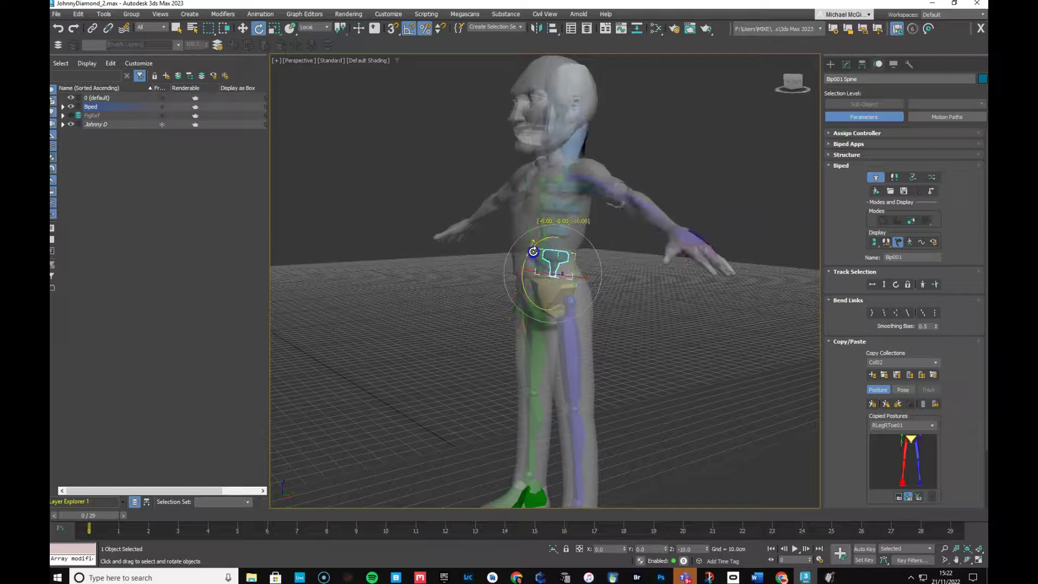
Undo the spine tilt and turn the Spine2 bone -5° on Z
{"action": "key", "text": "ctrl+z"}
{"action": "left_click", "coordinate": [533, 236]}
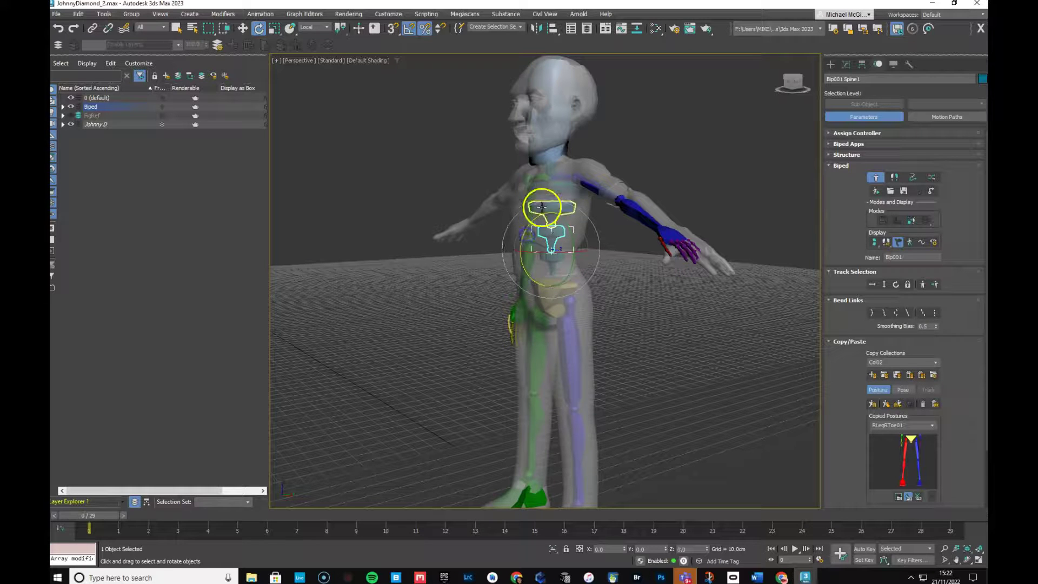
{"action": "left_click", "coordinate": [542, 206]}
{"action": "left_click_drag", "start_coordinate": [523, 210], "coordinate": [525, 208]}
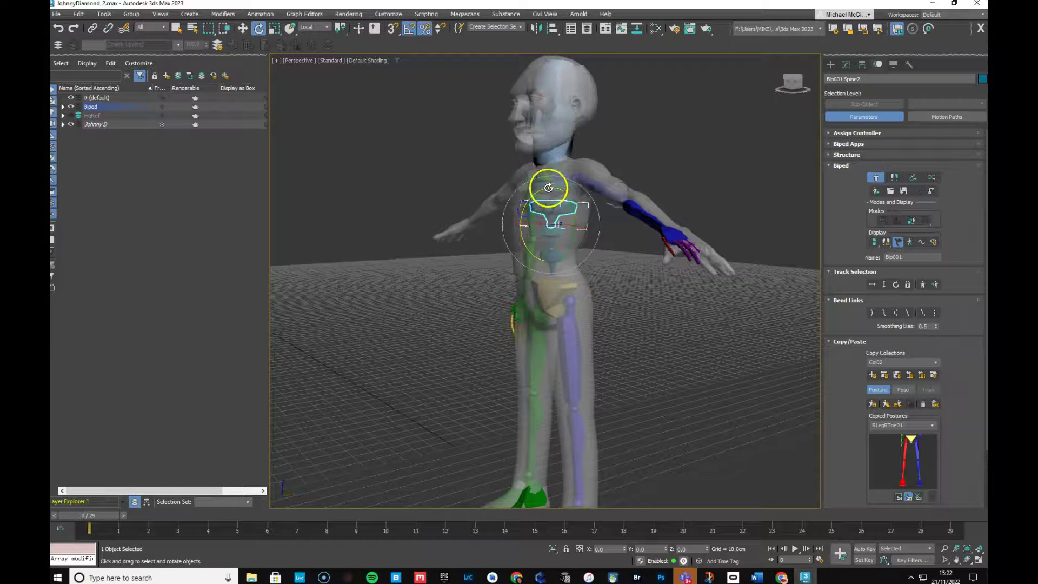
{"action": "middle_click_drag", "start_coordinate": [681, 303], "coordinate": [637, 309], "text": "alt"}
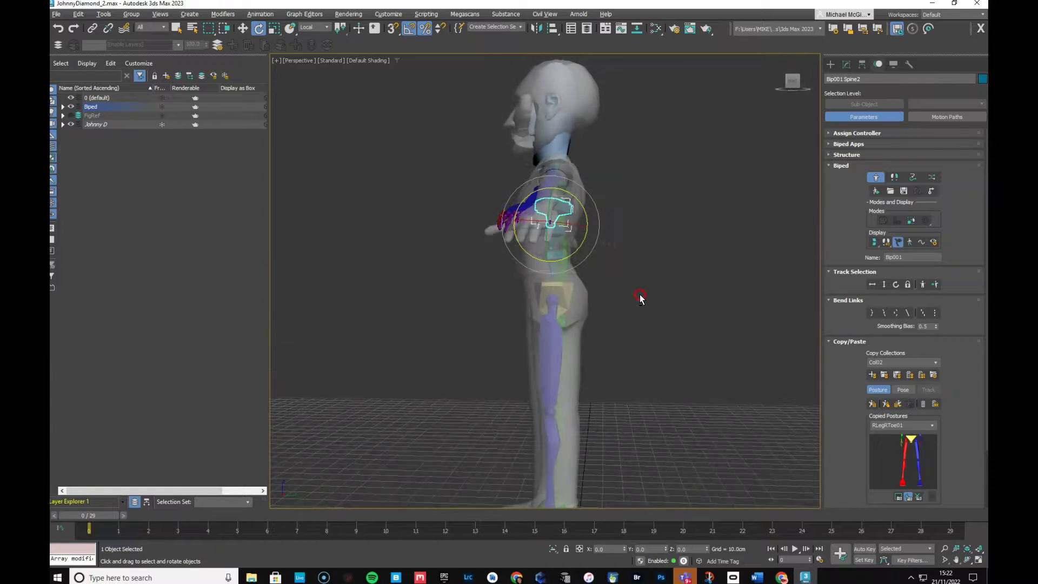
{"action": "middle_click_drag", "start_coordinate": [640, 298], "coordinate": [657, 312], "text": "alt"}
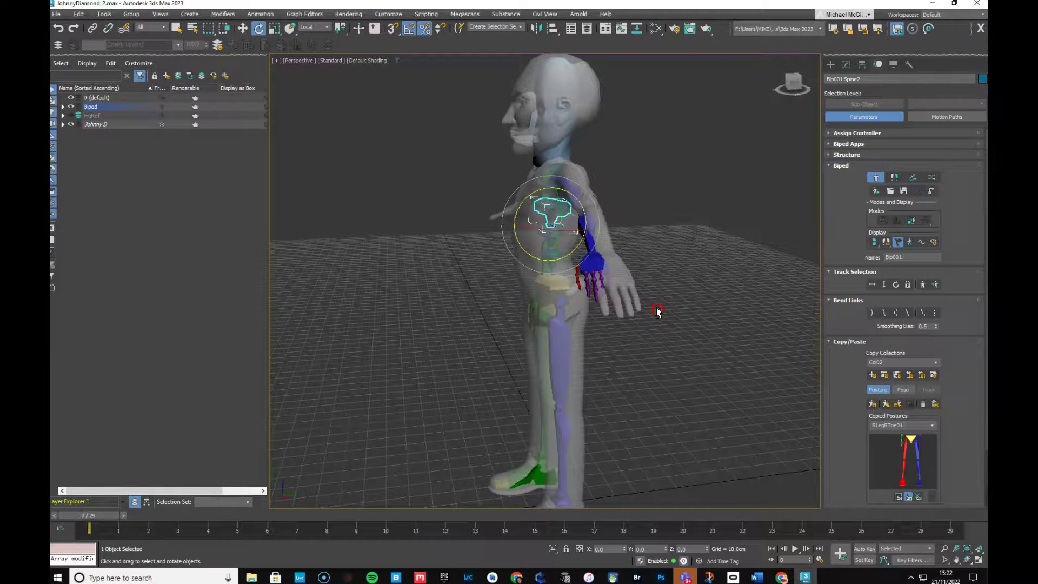
Rotate Bip001 Spine 5° on Z, undo a torso bend, and tilt Spine3 10° on Z
{"action": "left_click", "coordinate": [551, 265]}
{"action": "left_click_drag", "start_coordinate": [522, 255], "coordinate": [517, 262]}
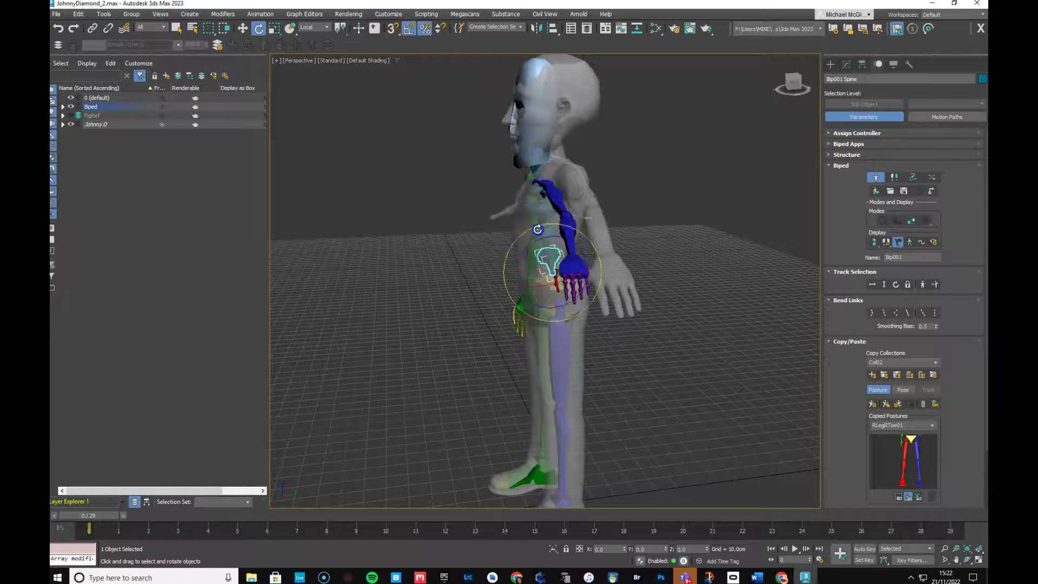
{"action": "left_click", "coordinate": [532, 239]}
{"action": "key", "text": "ctrl+z"}
{"action": "key", "text": "ctrl+z"}
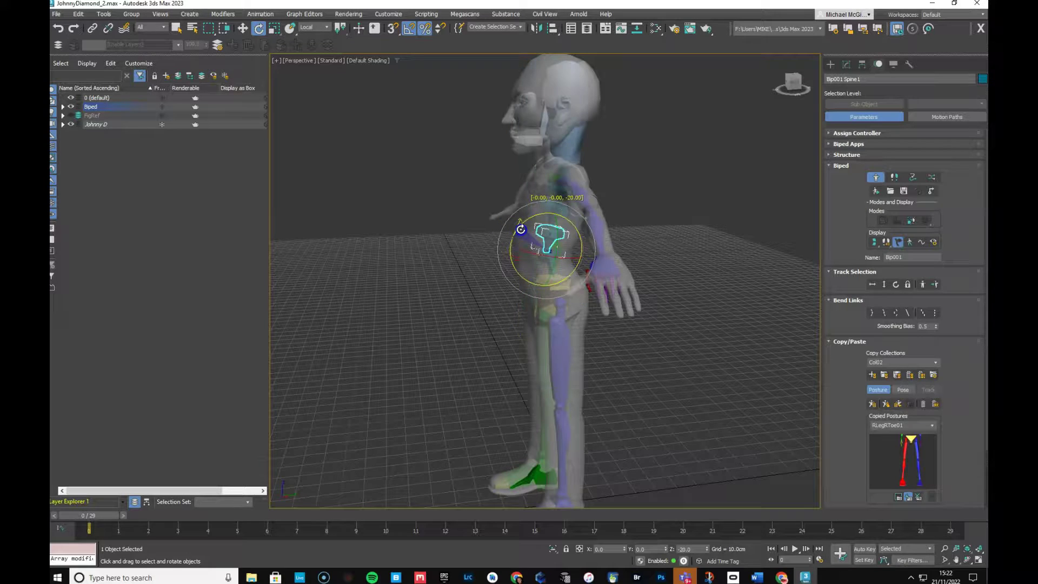
{"action": "left_click", "coordinate": [544, 183]}
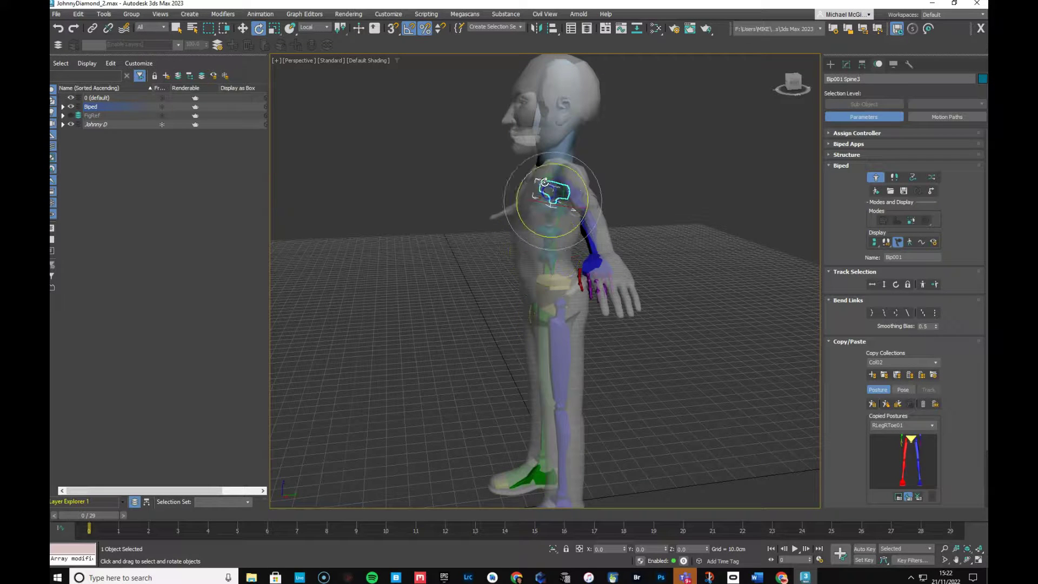
{"action": "left_click_drag", "start_coordinate": [525, 181], "coordinate": [579, 244]}
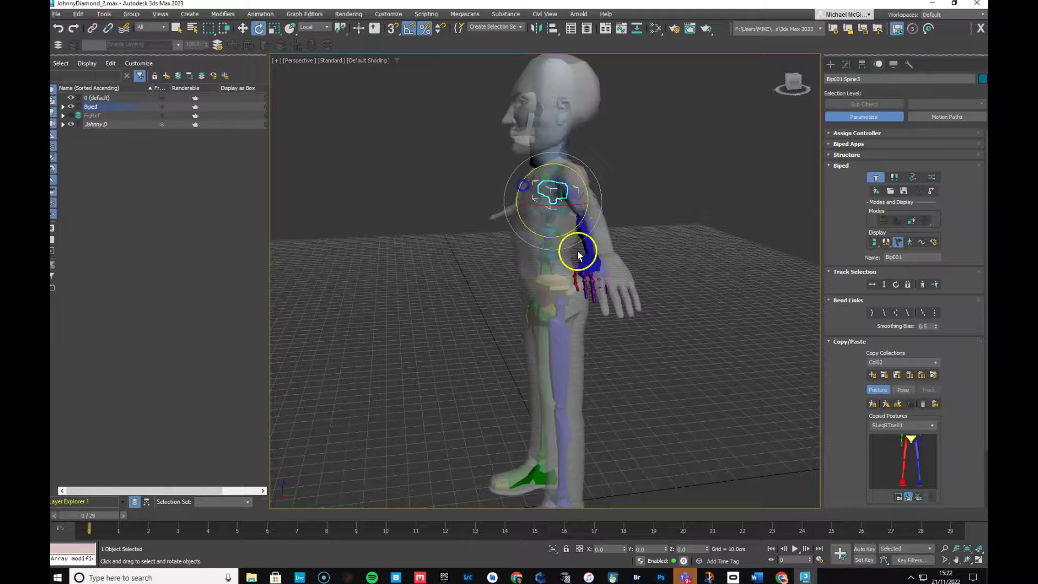
{"action": "middle_click_drag", "start_coordinate": [579, 244], "coordinate": [642, 248], "text": "alt"}
{"action": "left_click", "coordinate": [563, 216]}
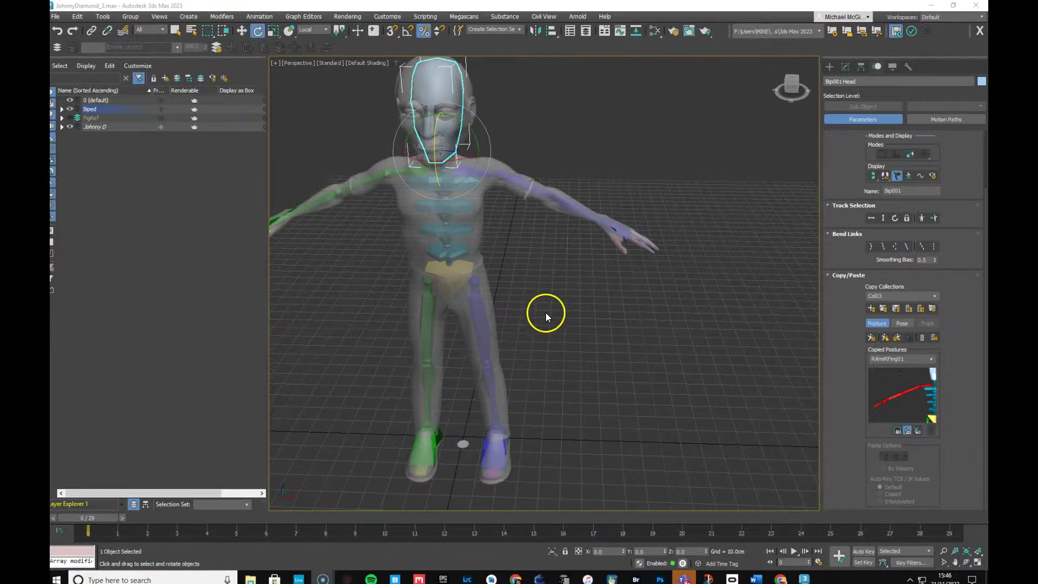
Deselect, recentre the figure in Front view, then orbit and zoom in on the right hand in Perspective
{"action": "left_click", "coordinate": [630, 361]}
{"action": "key", "text": "f"}
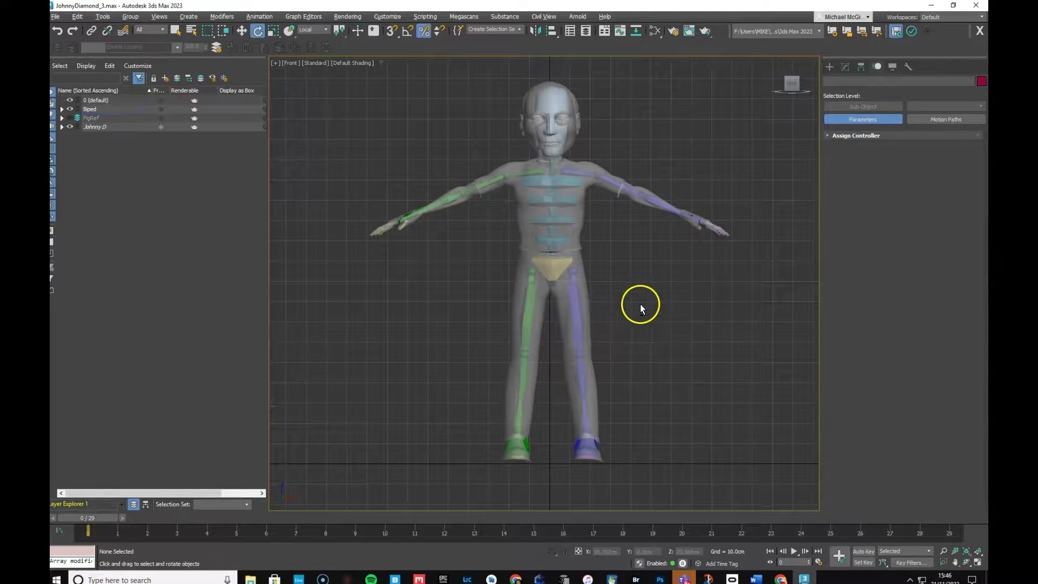
{"action": "mouse_move", "coordinate": [640, 308]}
{"action": "middle_mouse_down"}
{"action": "mouse_move", "coordinate": [670, 305]}
{"action": "mouse_move", "coordinate": [643, 313]}
{"action": "middle_mouse_up"}
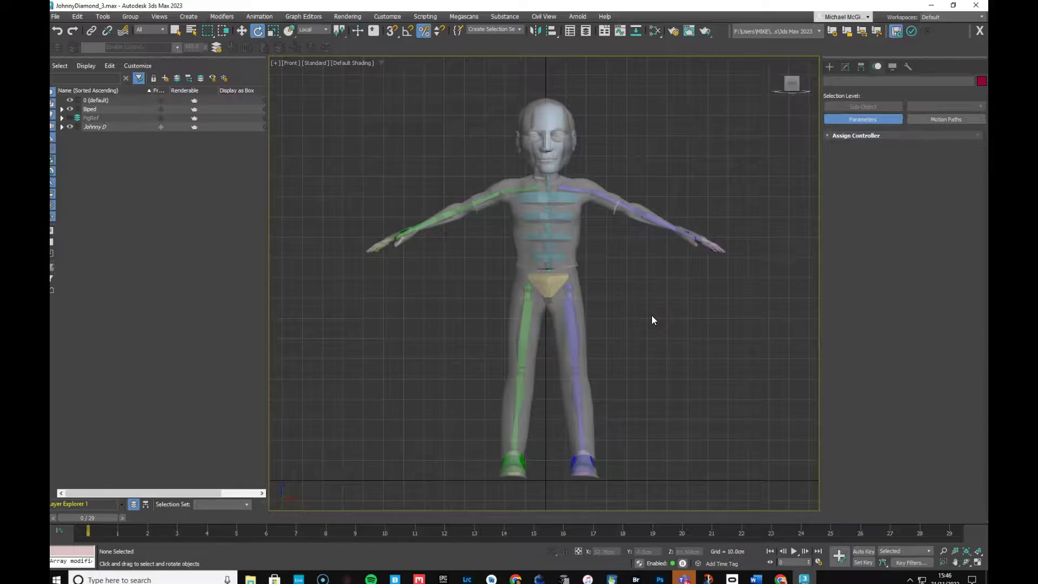
{"action": "key", "text": "p"}
{"action": "middle_click_drag", "start_coordinate": [624, 278], "coordinate": [673, 307], "text": "alt"}
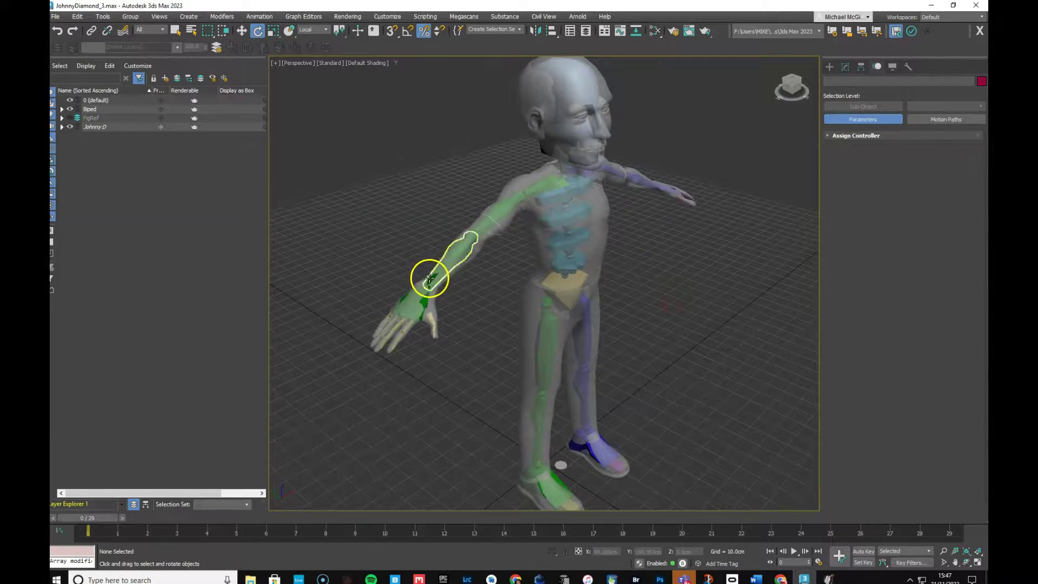
{"action": "middle_click_drag", "start_coordinate": [464, 315], "coordinate": [484, 304], "text": "alt"}
{"action": "scroll", "coordinate": [465, 332], "scroll_direction": "up", "scroll_amount": 2}
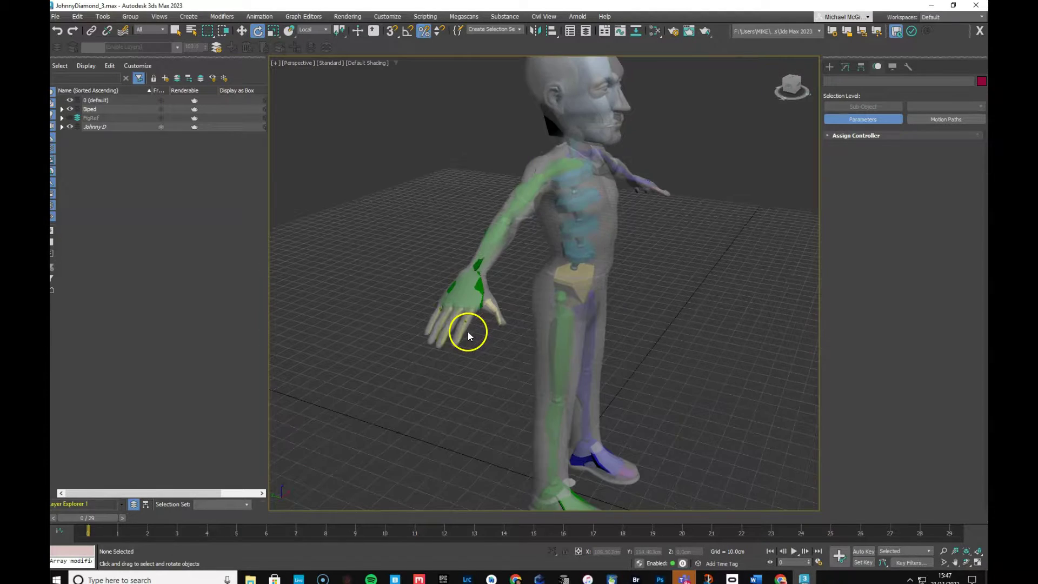
With Select and Scale active, check right-hand Finger1 through Finger4 one by one against the mesh
{"action": "scroll", "coordinate": [450, 360], "scroll_direction": "down", "scroll_amount": 3}
{"action": "scroll", "coordinate": [464, 351], "scroll_direction": "up", "scroll_amount": 6}
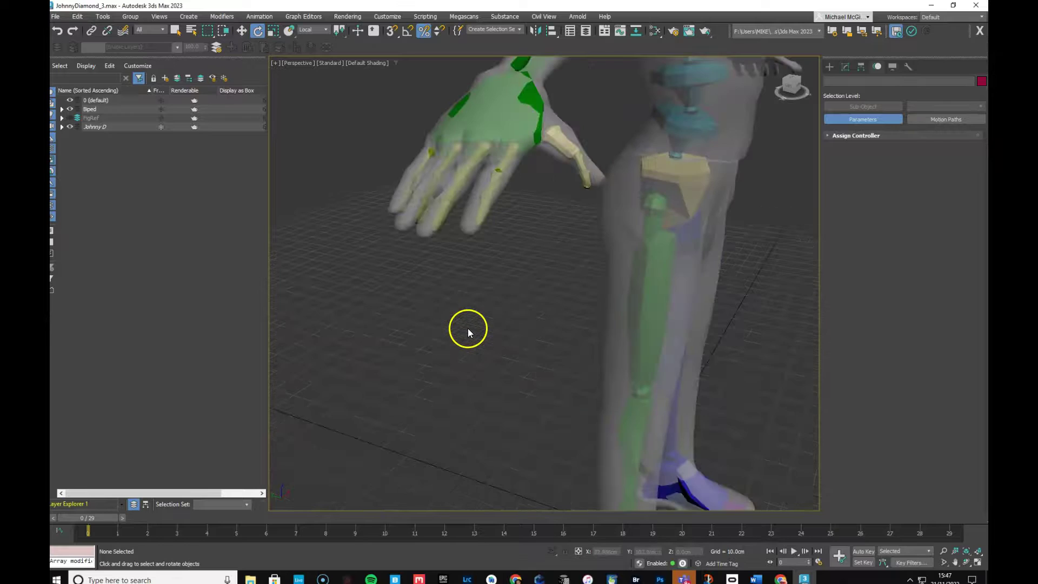
{"action": "middle_click_drag", "start_coordinate": [490, 231], "coordinate": [547, 322], "text": "alt"}
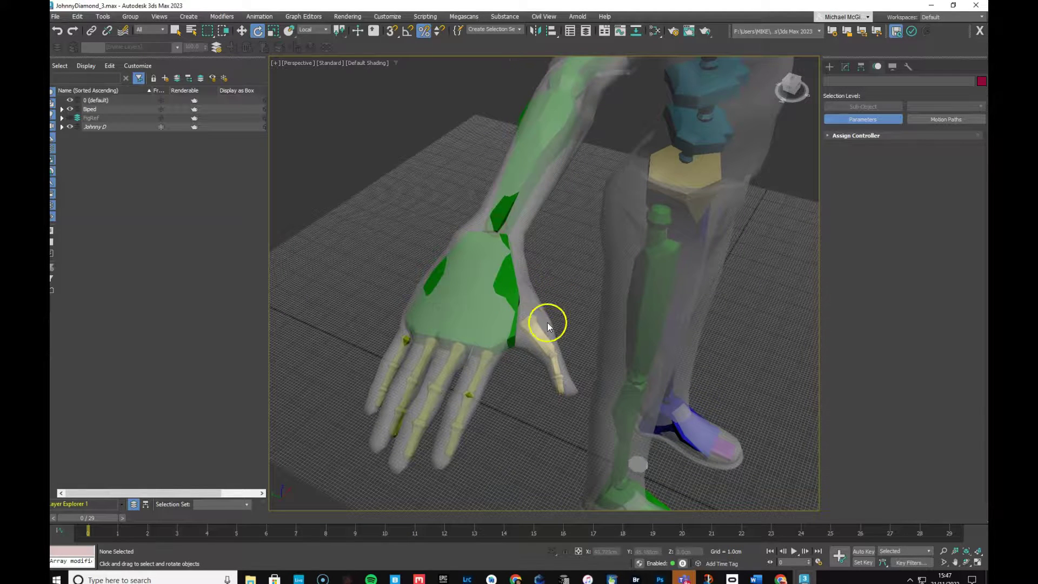
{"action": "left_click", "coordinate": [479, 373]}
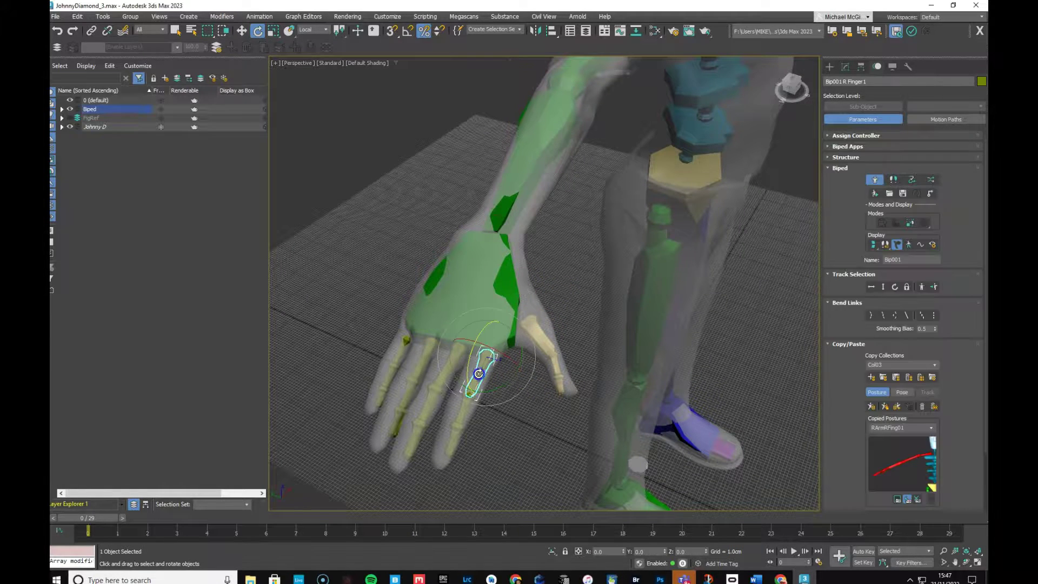
{"action": "key", "text": "r"}
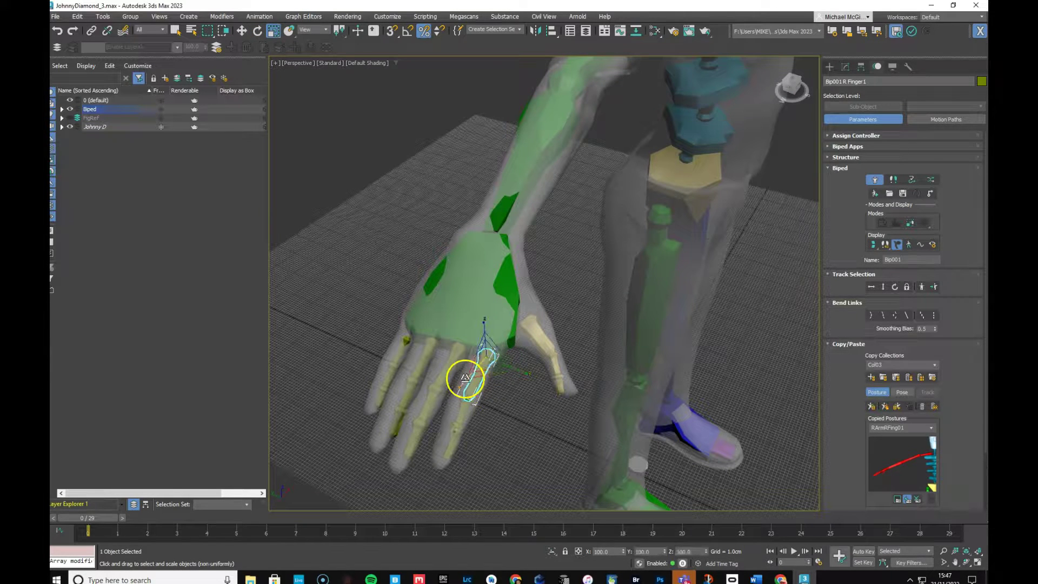
{"action": "left_click", "coordinate": [459, 360]}
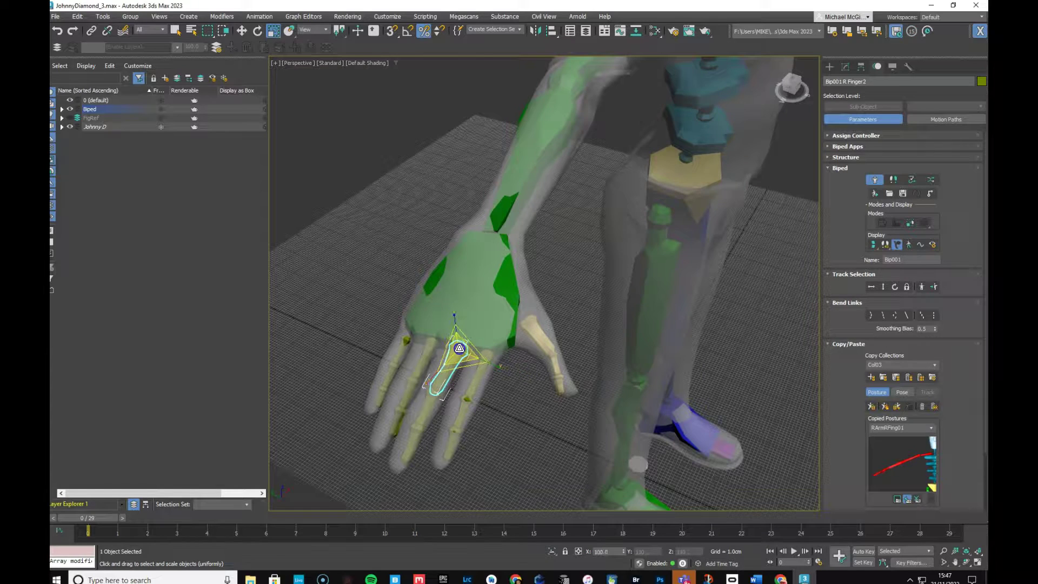
{"action": "left_click", "coordinate": [427, 352]}
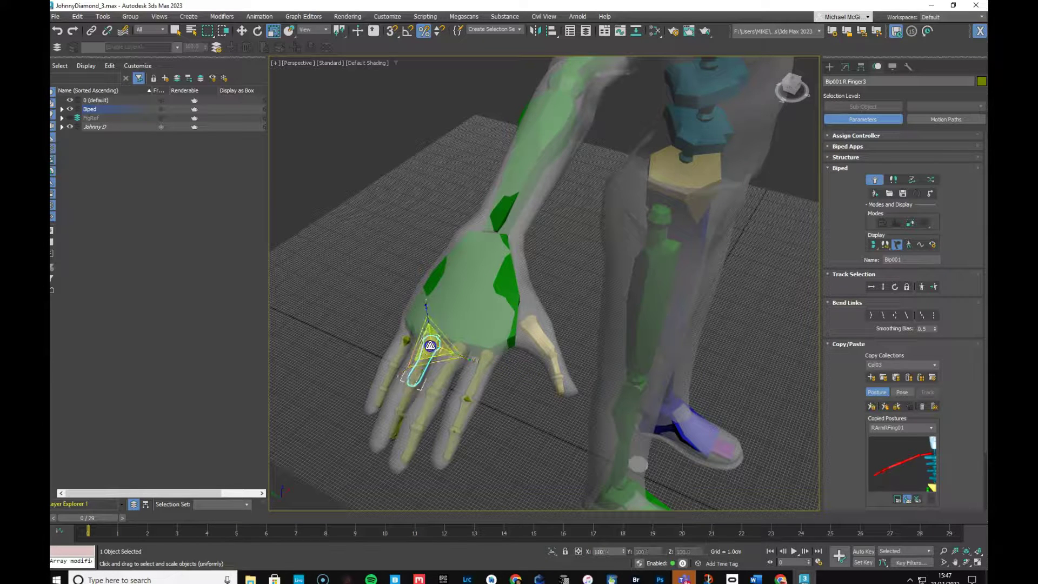
{"action": "left_click", "coordinate": [404, 354]}
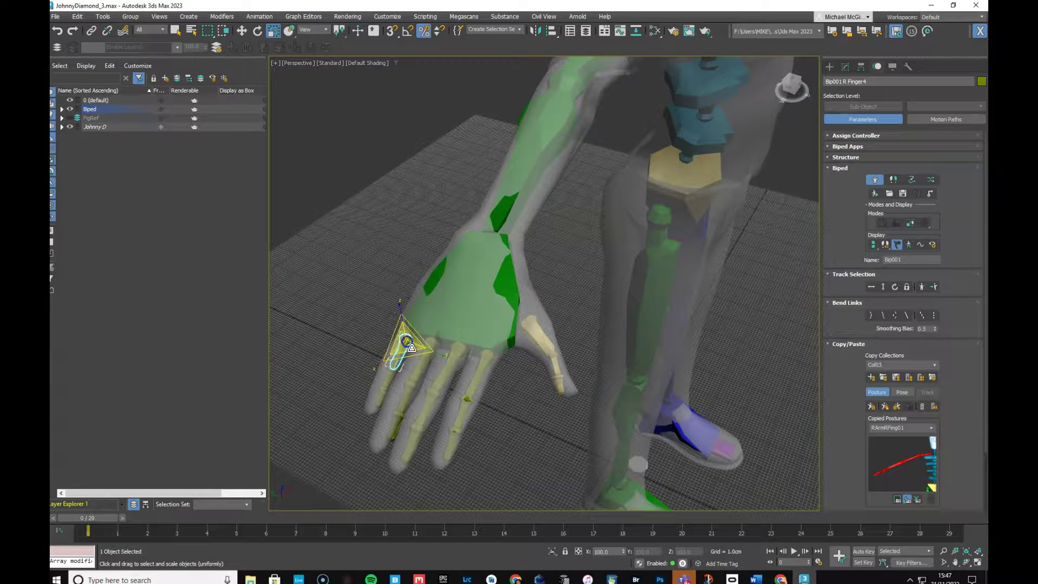
{"action": "middle_click_drag", "start_coordinate": [504, 394], "coordinate": [462, 394], "text": "alt"}
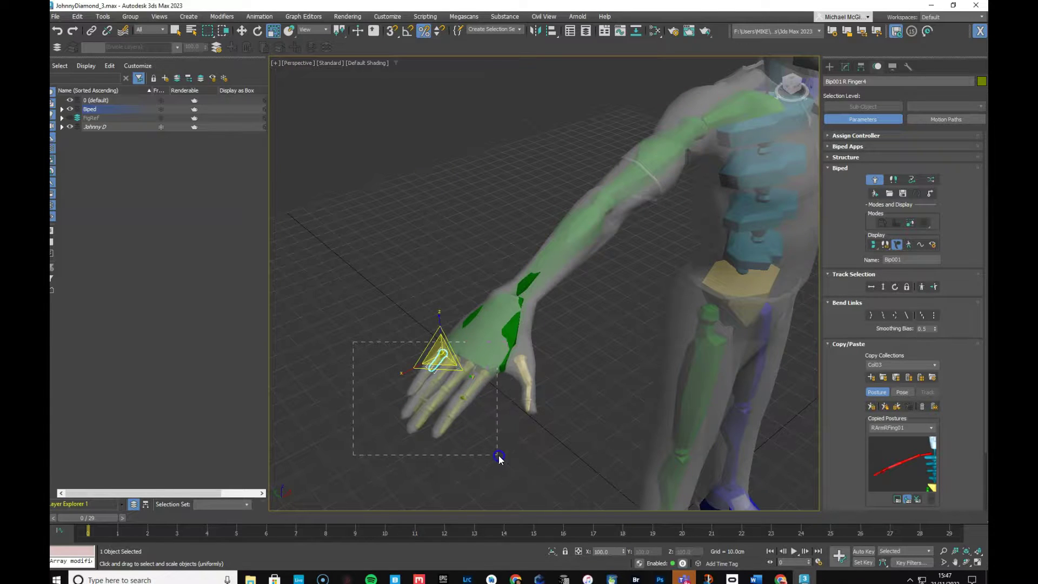
Box-select the 13 right hand and finger bones and copy their posture into Col03 as RArmRFing02
{"action": "left_click_drag", "start_coordinate": [499, 459], "coordinate": [499, 460]}
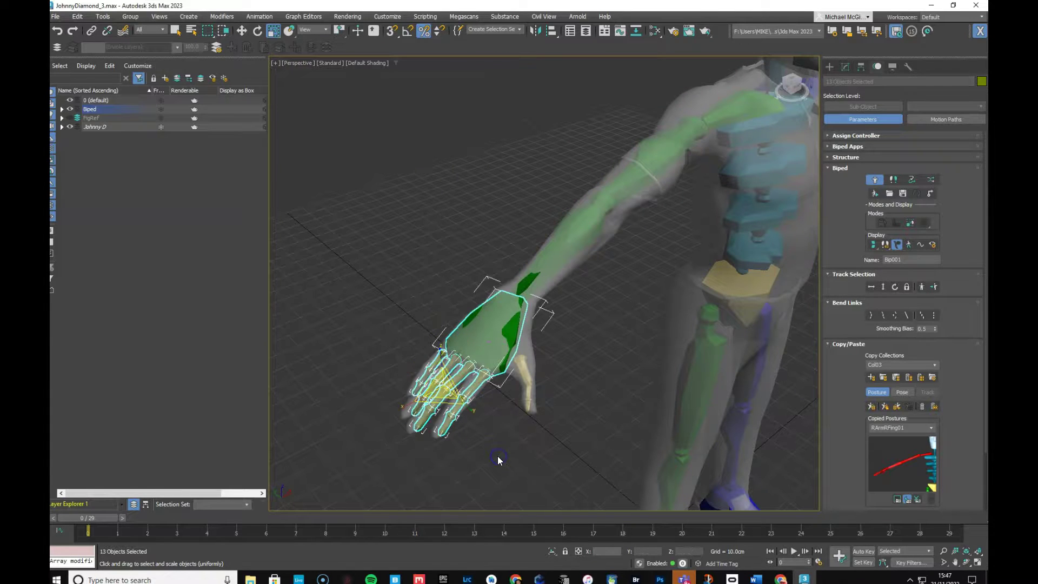
{"action": "left_click", "coordinate": [876, 393]}
{"action": "left_click", "coordinate": [871, 406]}
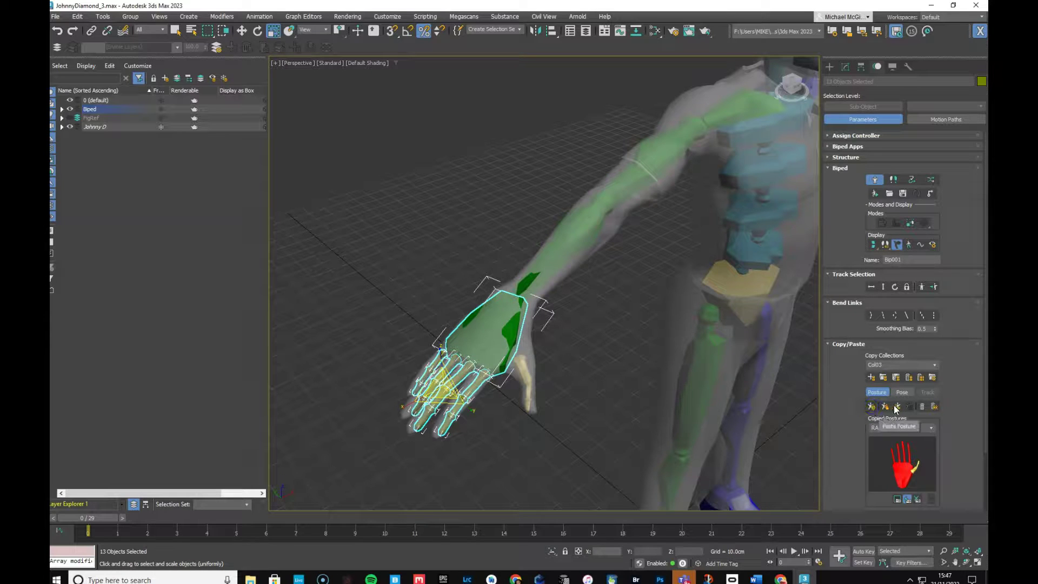
{"action": "scroll", "coordinate": [712, 379], "scroll_direction": "down", "scroll_amount": 5}
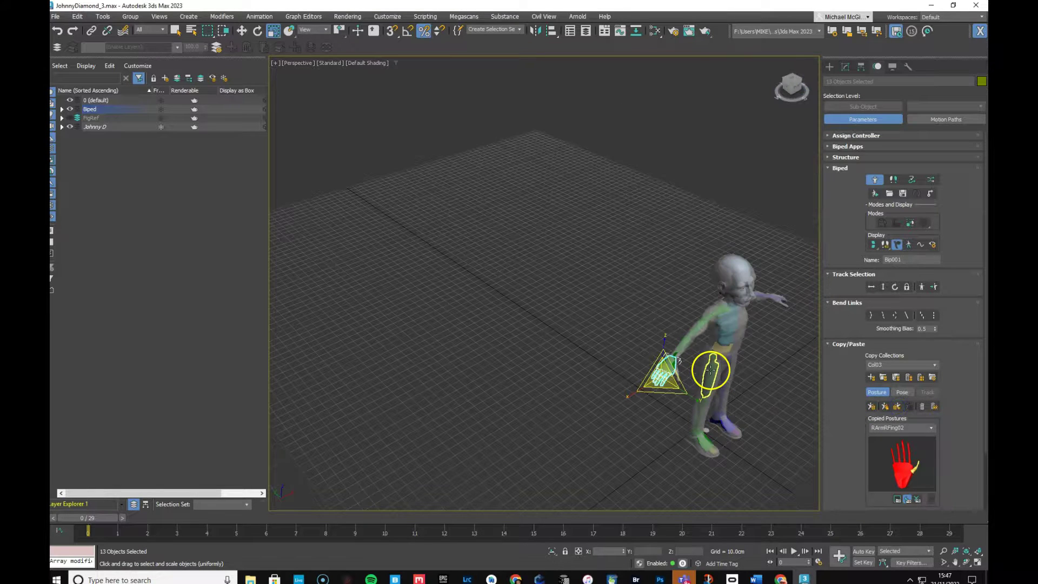
{"action": "middle_click_drag", "start_coordinate": [768, 349], "coordinate": [633, 325], "text": "alt"}
{"action": "left_click", "coordinate": [589, 389]}
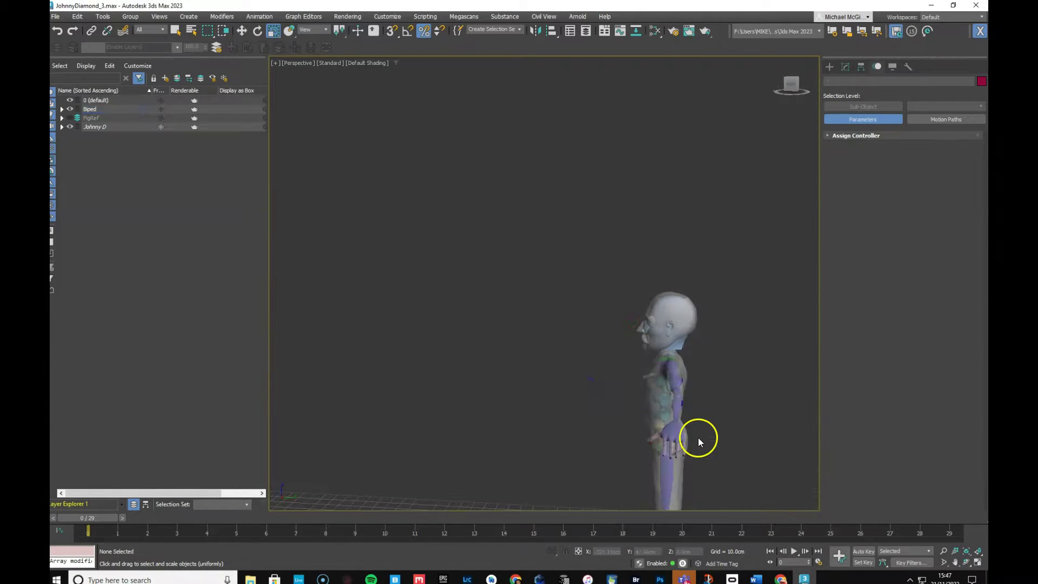
Rotate the thumb bone about 9 degrees in local space into the mesh thumb
{"action": "scroll", "coordinate": [697, 436], "scroll_direction": "up", "scroll_amount": 5}
{"action": "right_click", "coordinate": [654, 420]}
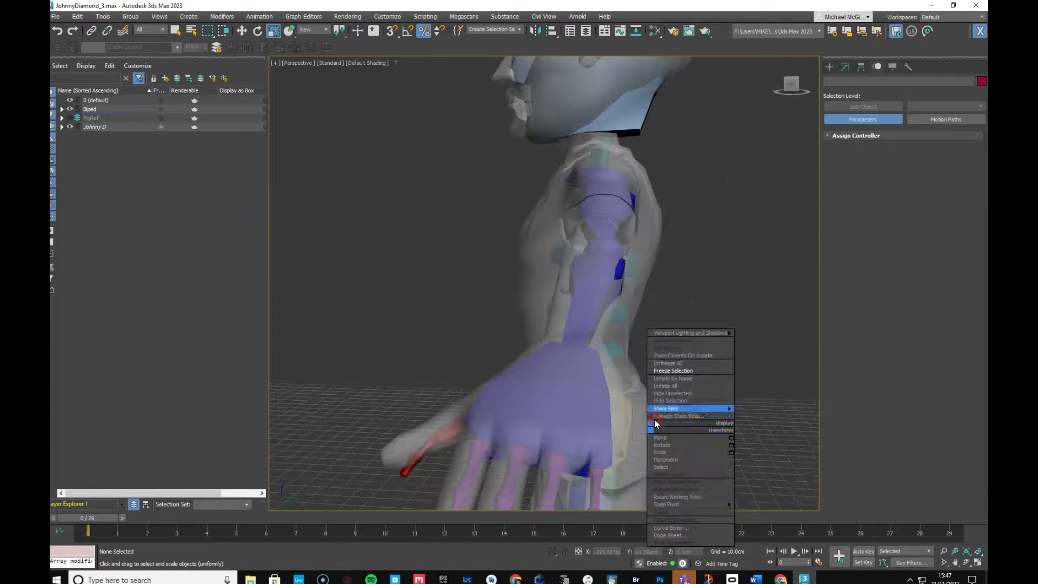
{"action": "left_click", "coordinate": [455, 433]}
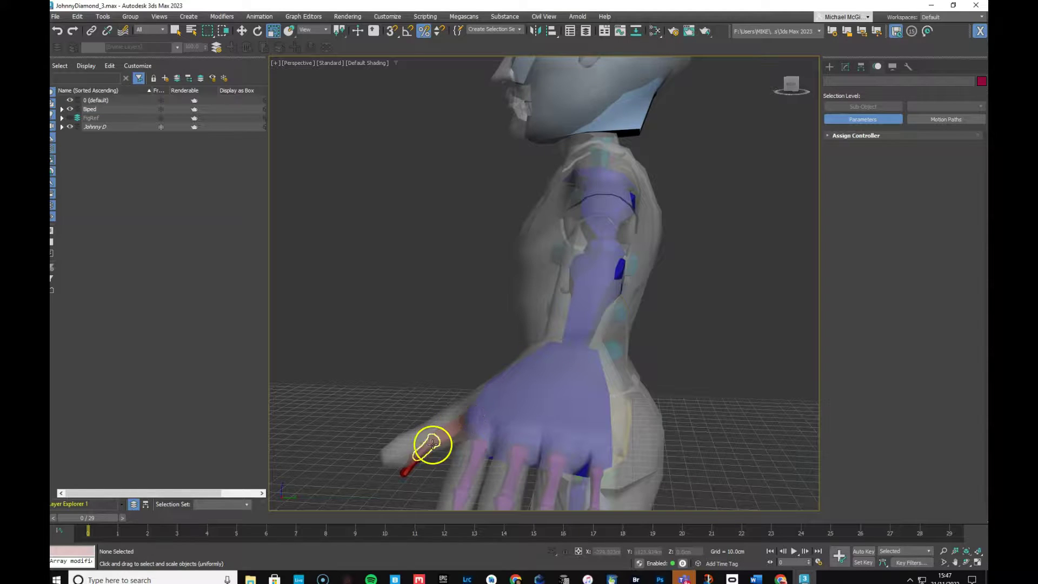
{"action": "left_click", "coordinate": [446, 432]}
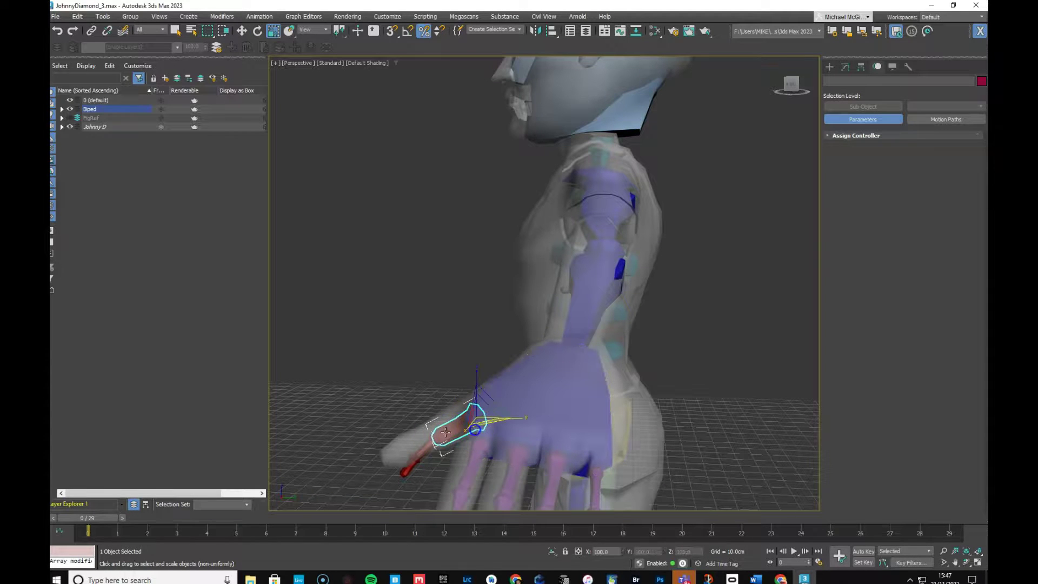
{"action": "key", "text": "e"}
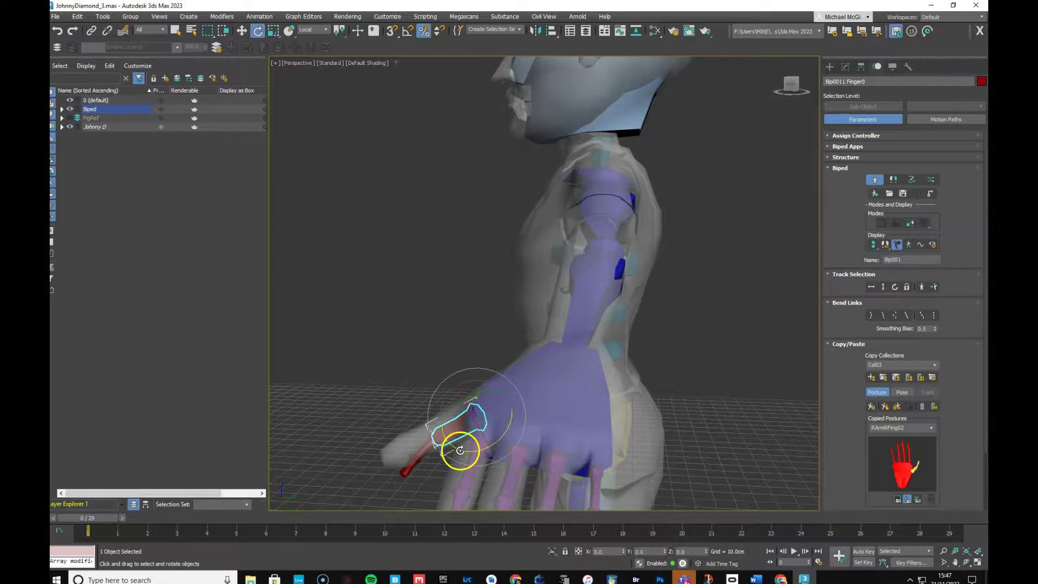
{"action": "left_click_drag", "start_coordinate": [460, 450], "coordinate": [453, 451]}
Rotate the left hand bone about 4 degrees to fit the mesh hand
{"action": "middle_click_drag", "start_coordinate": [452, 450], "coordinate": [577, 456], "text": "alt"}
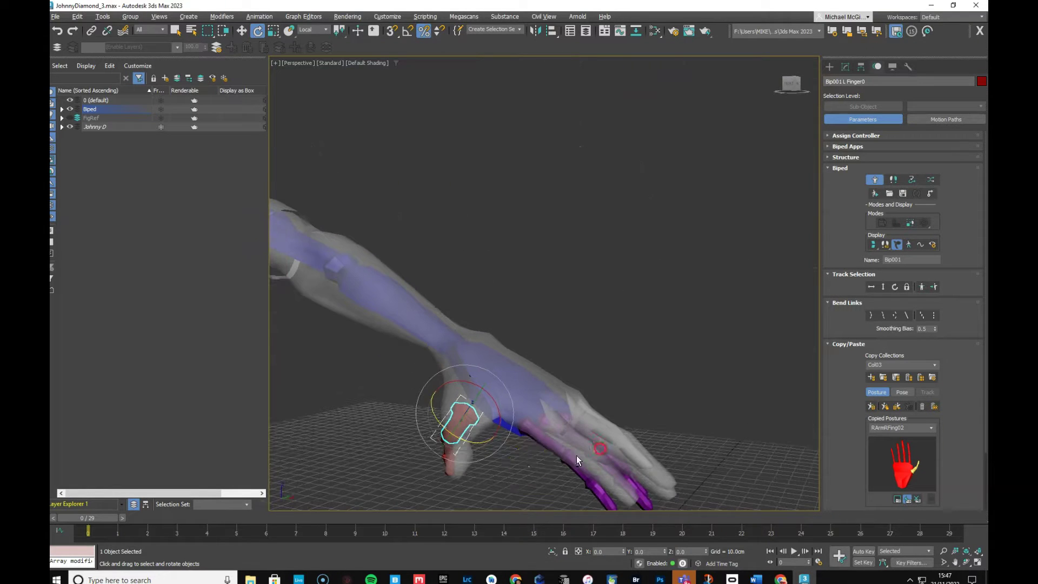
{"action": "left_click", "coordinate": [550, 446]}
{"action": "middle_click_drag", "start_coordinate": [567, 472], "coordinate": [579, 476], "text": "alt"}
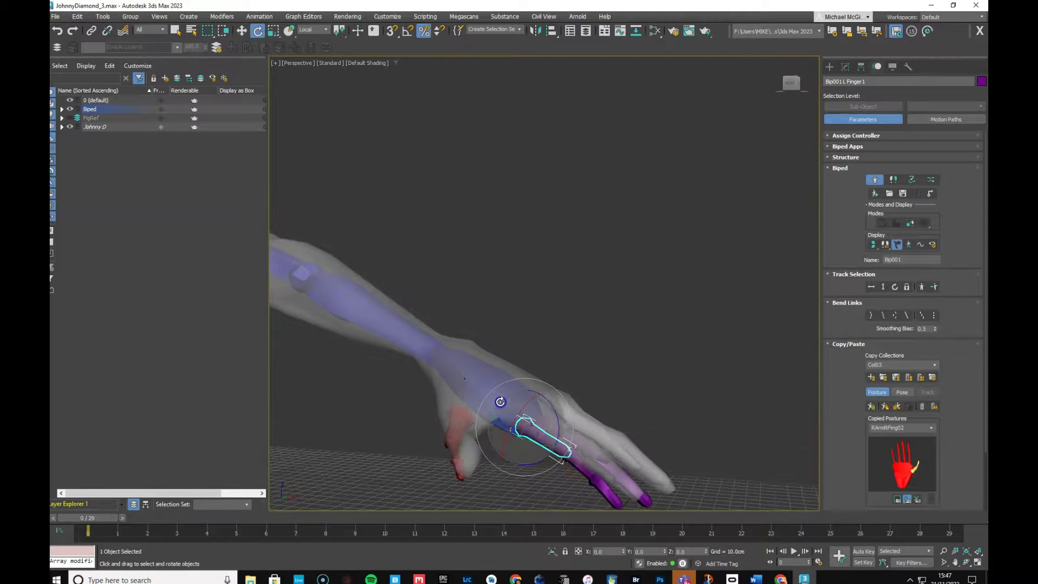
{"action": "left_click", "coordinate": [461, 377]}
{"action": "left_click_drag", "start_coordinate": [476, 364], "coordinate": [482, 364]}
Rotate the Finger3 bone slightly into the mesh finger
{"action": "middle_click_drag", "start_coordinate": [482, 363], "coordinate": [631, 388], "text": "alt"}
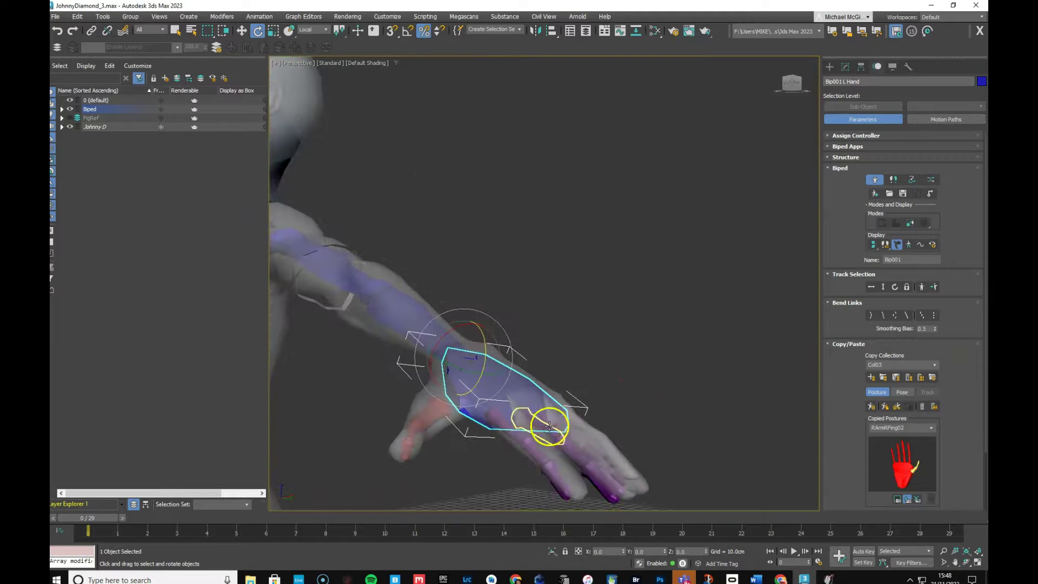
{"action": "left_click", "coordinate": [568, 428]}
{"action": "left_click_drag", "start_coordinate": [575, 421], "coordinate": [551, 440]}
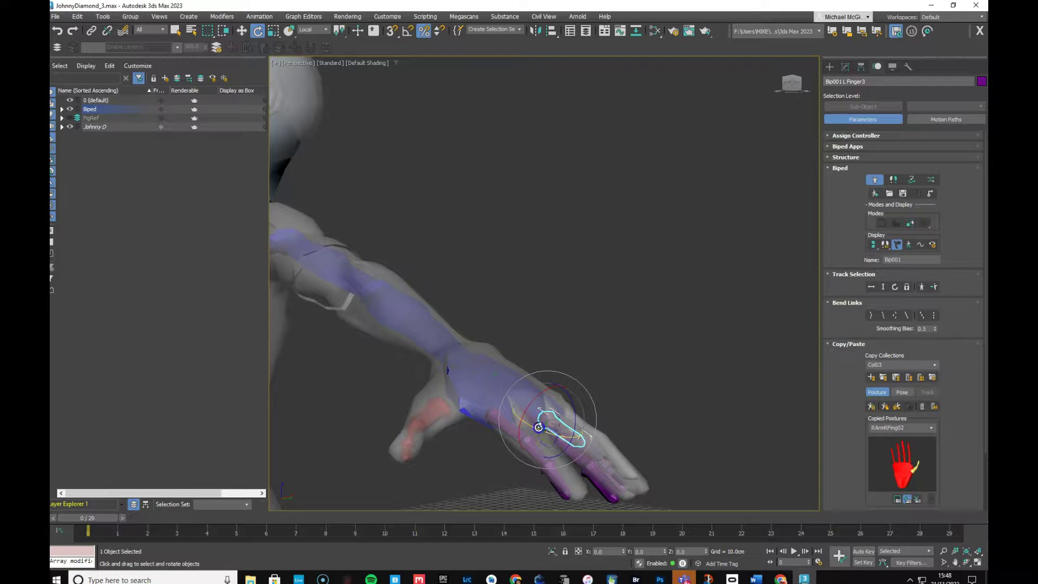
{"action": "mouse_move", "coordinate": [616, 468]}
{"action": "middle_mouse_down", "text": "alt"}
{"action": "mouse_move", "coordinate": [638, 464]}
{"action": "mouse_move", "coordinate": [606, 468]}
{"action": "middle_mouse_up", "text": "alt"}
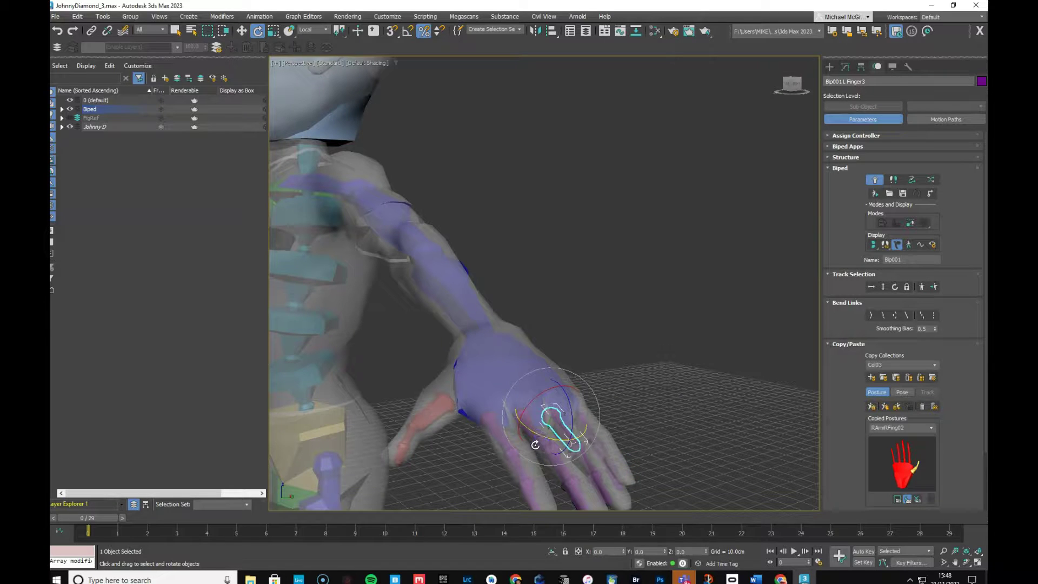
{"action": "left_click", "coordinate": [678, 410]}
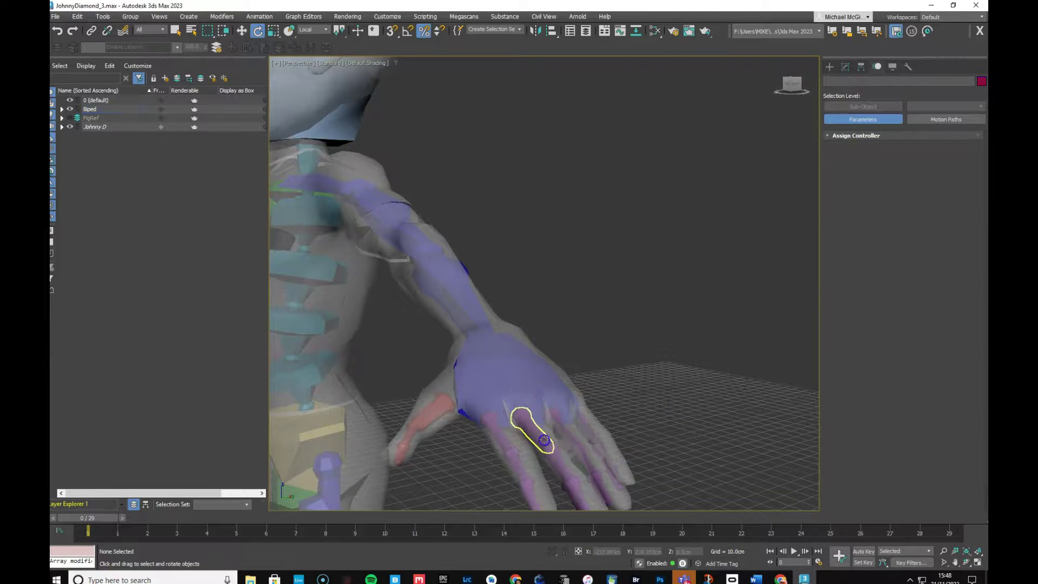
Rotate the Finger4 bone about 4.5 degrees and then further into the mesh finger
{"action": "left_click", "coordinate": [544, 439]}
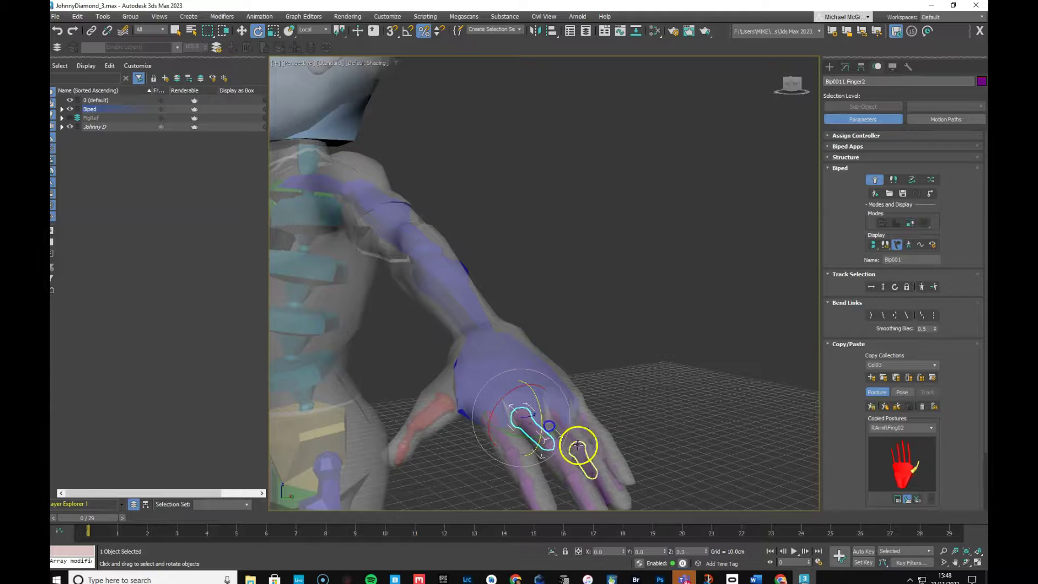
{"action": "left_click", "coordinate": [574, 440]}
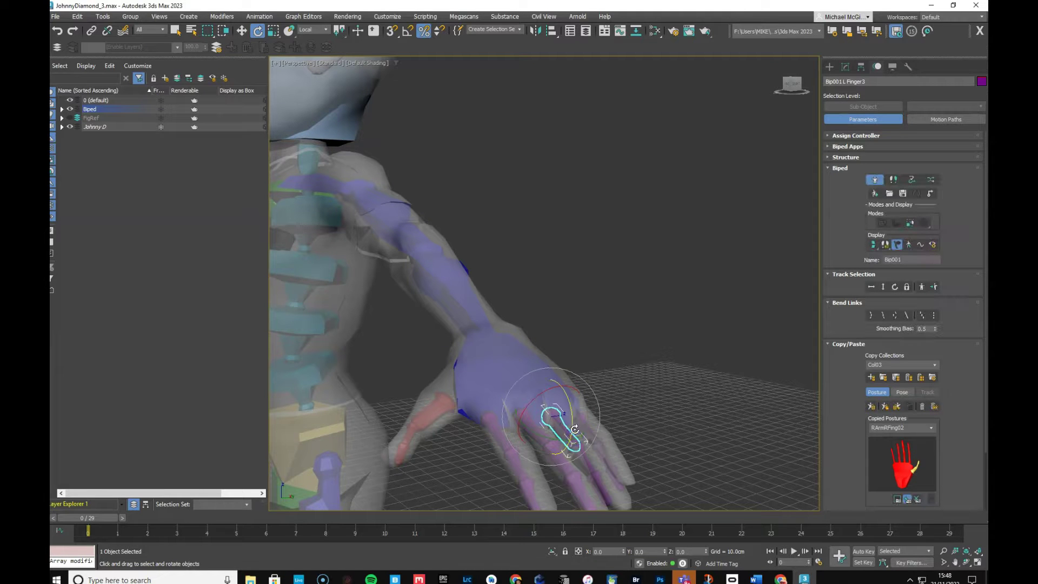
{"action": "middle_click_drag", "start_coordinate": [625, 452], "coordinate": [638, 463], "text": "alt"}
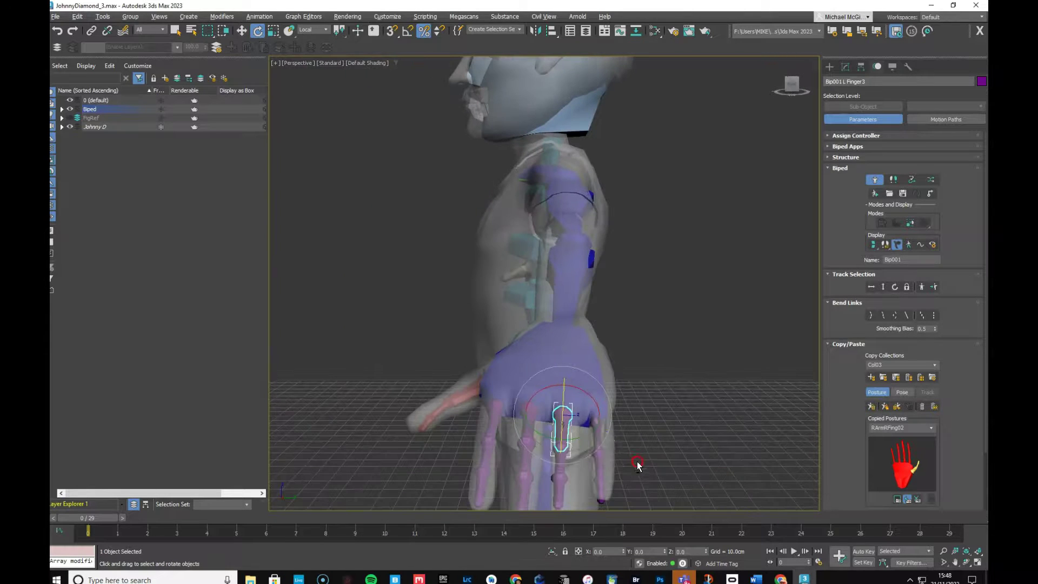
{"action": "left_click", "coordinate": [601, 433]}
{"action": "left_click_drag", "start_coordinate": [602, 431], "coordinate": [606, 427]}
{"action": "middle_click_drag", "start_coordinate": [605, 425], "coordinate": [734, 445], "text": "alt"}
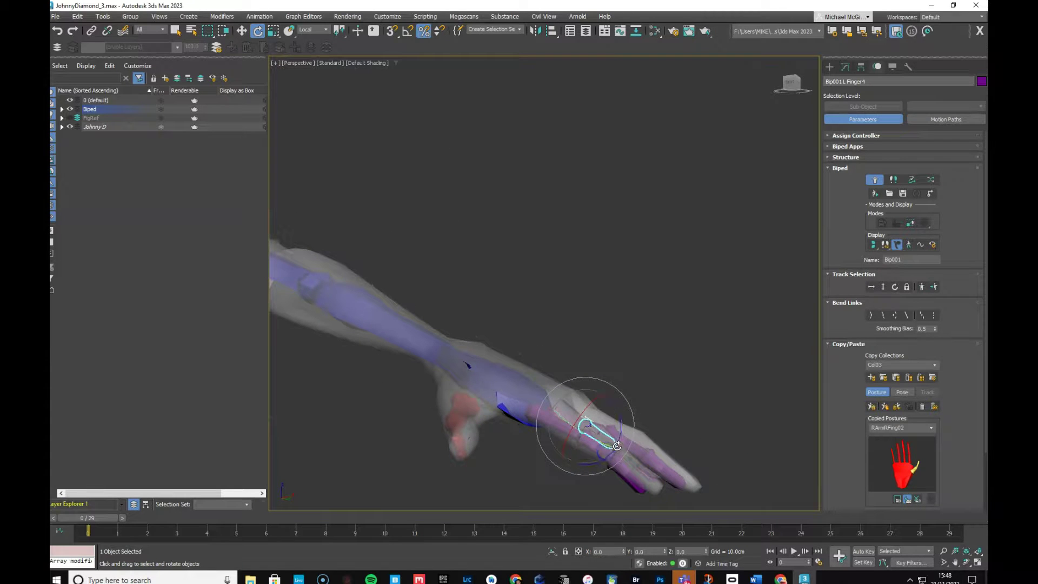
{"action": "left_click_drag", "start_coordinate": [621, 443], "coordinate": [602, 454]}
{"action": "left_click", "coordinate": [709, 421]}
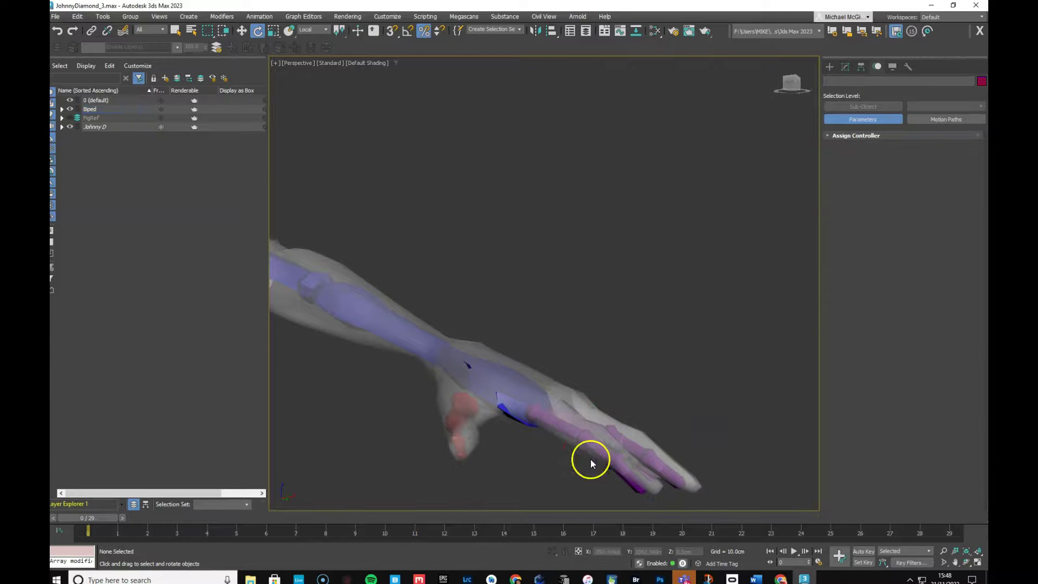
Rotate the Finger11 bone about 4.8 degrees into place
{"action": "left_click", "coordinate": [599, 447]}
{"action": "left_click_drag", "start_coordinate": [619, 452], "coordinate": [623, 442]}
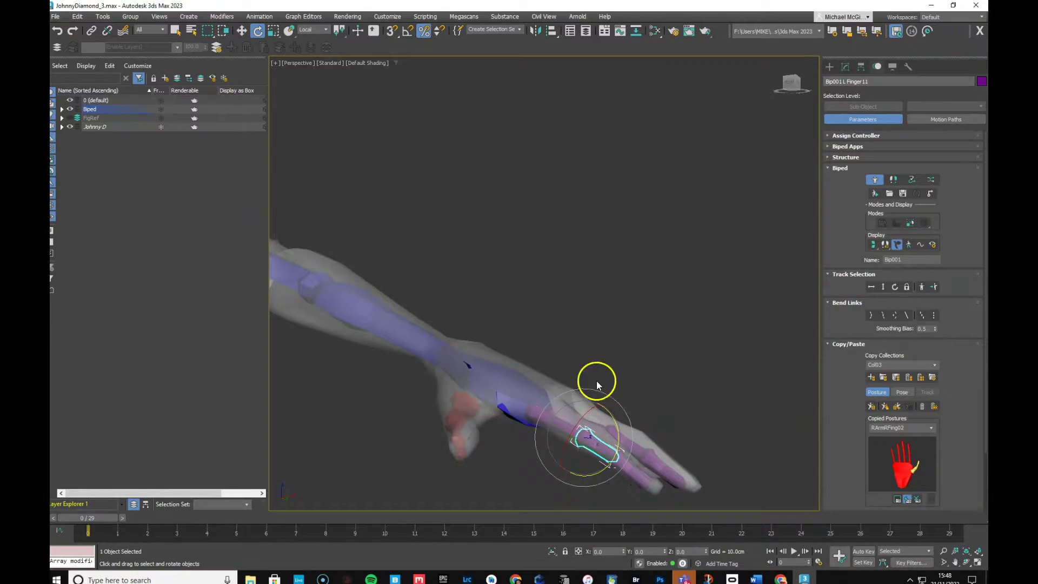
{"action": "middle_click_drag", "start_coordinate": [596, 381], "coordinate": [621, 269], "text": "alt"}
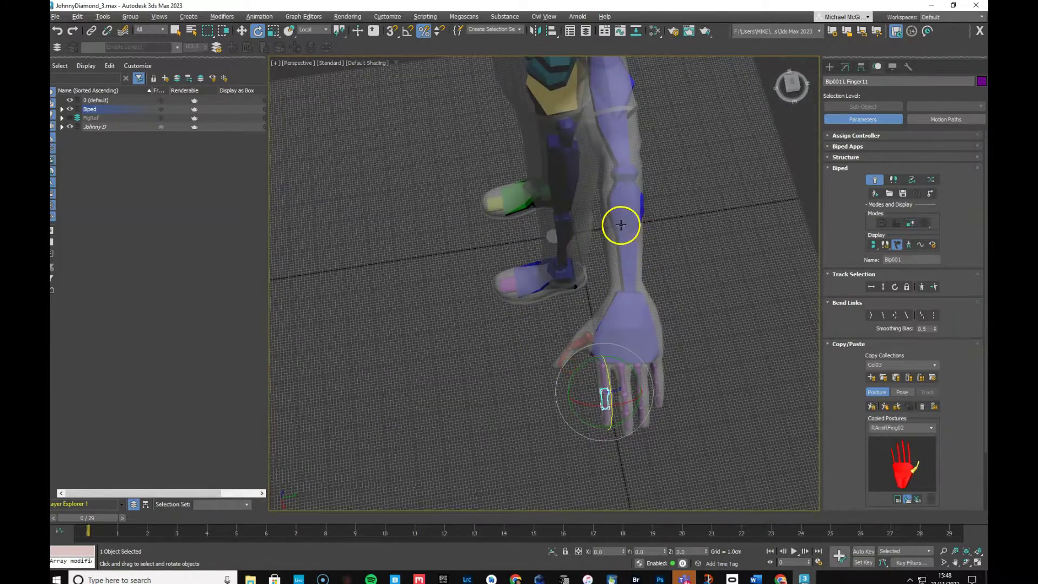
Stretch the left forearm to 110% toward the wrist, undoing a trial 90% upper-arm scale
{"action": "middle_click_drag", "start_coordinate": [621, 225], "coordinate": [684, 207], "text": "alt"}
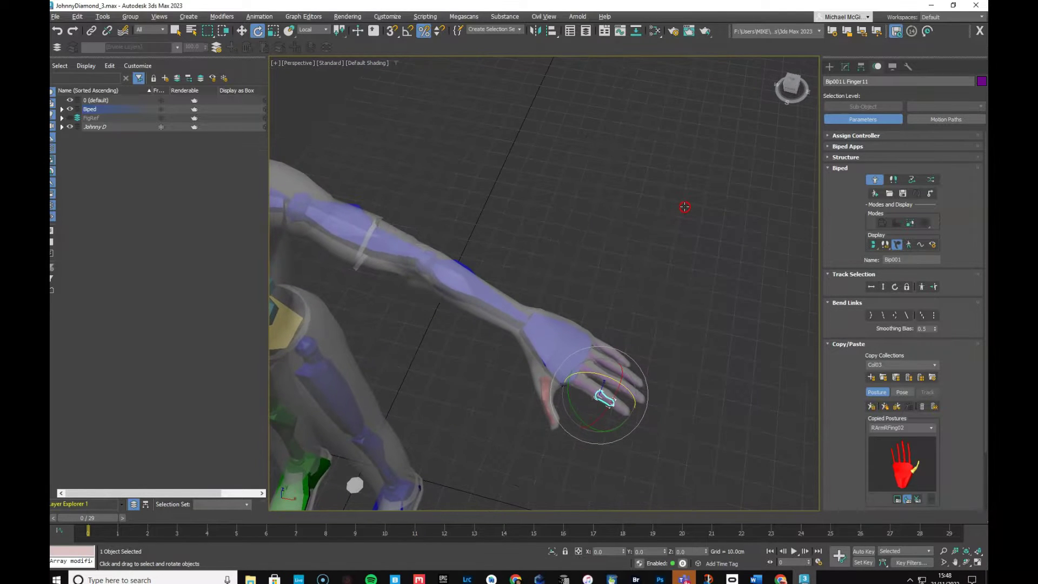
{"action": "left_click", "coordinate": [397, 252]}
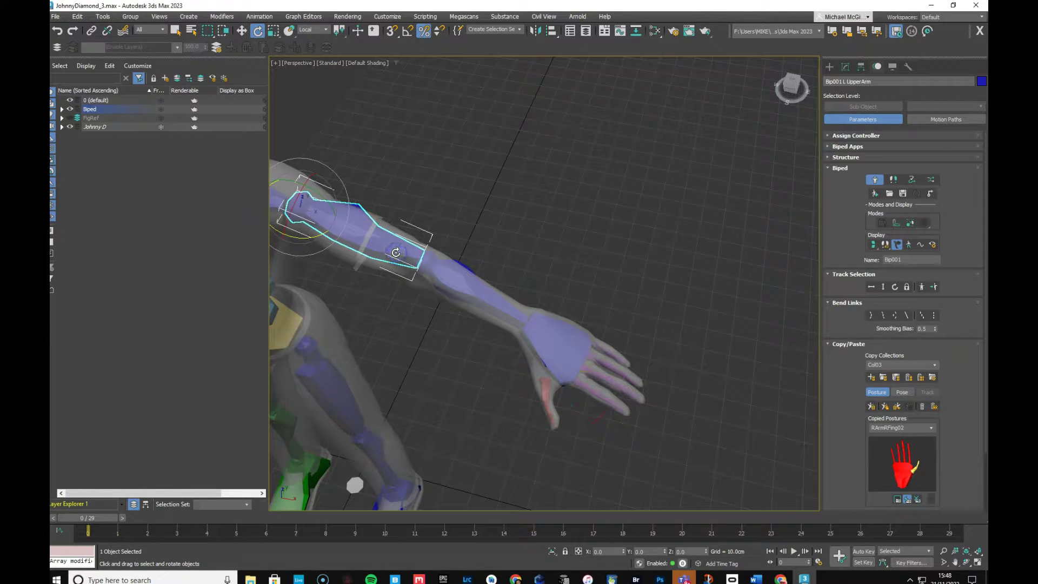
{"action": "key", "text": "r"}
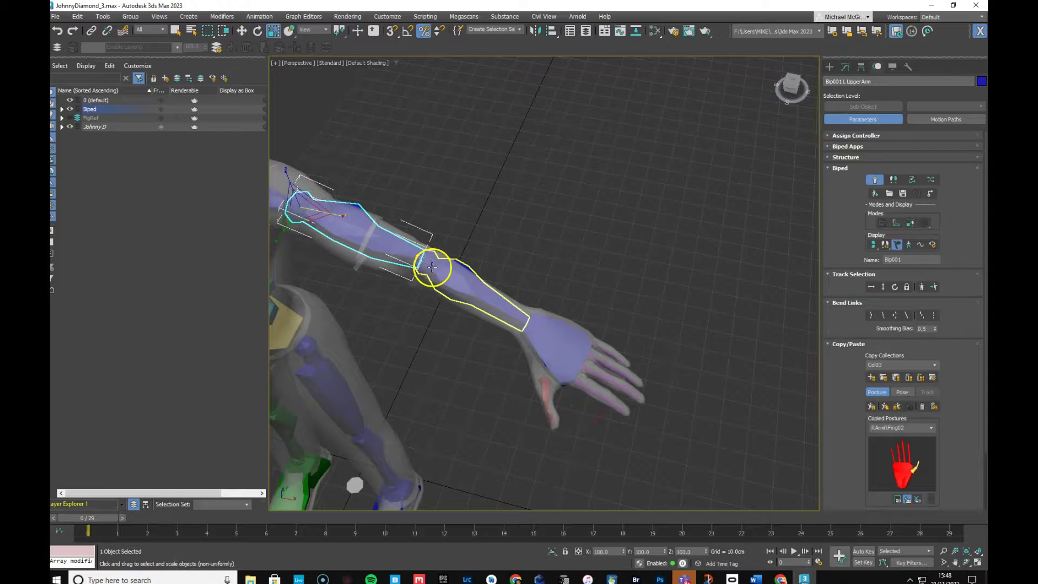
{"action": "left_click_drag", "start_coordinate": [308, 192], "coordinate": [332, 216]}
{"action": "key", "text": "ctrl+z"}
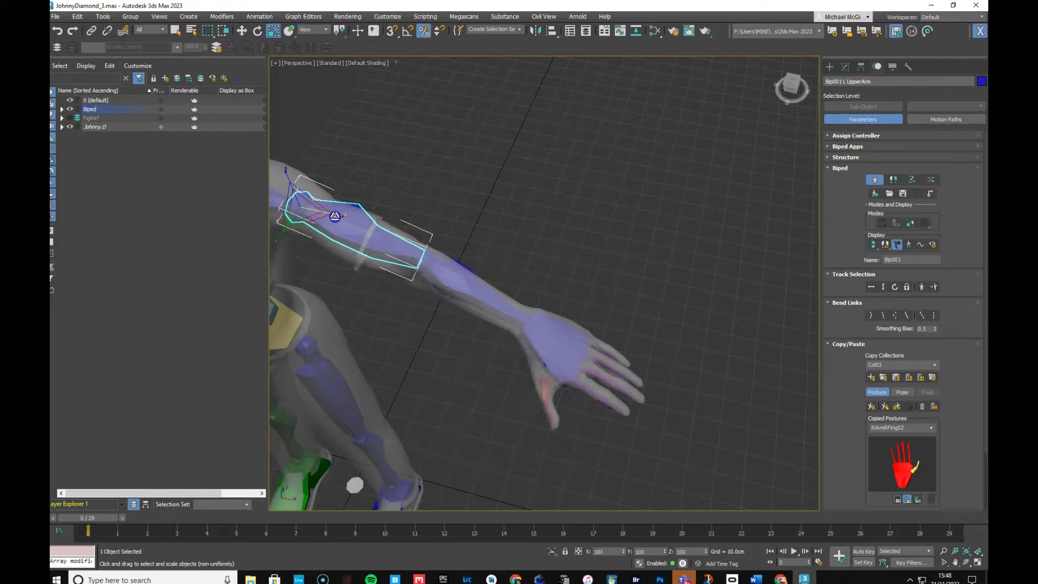
{"action": "left_click", "coordinate": [466, 288]}
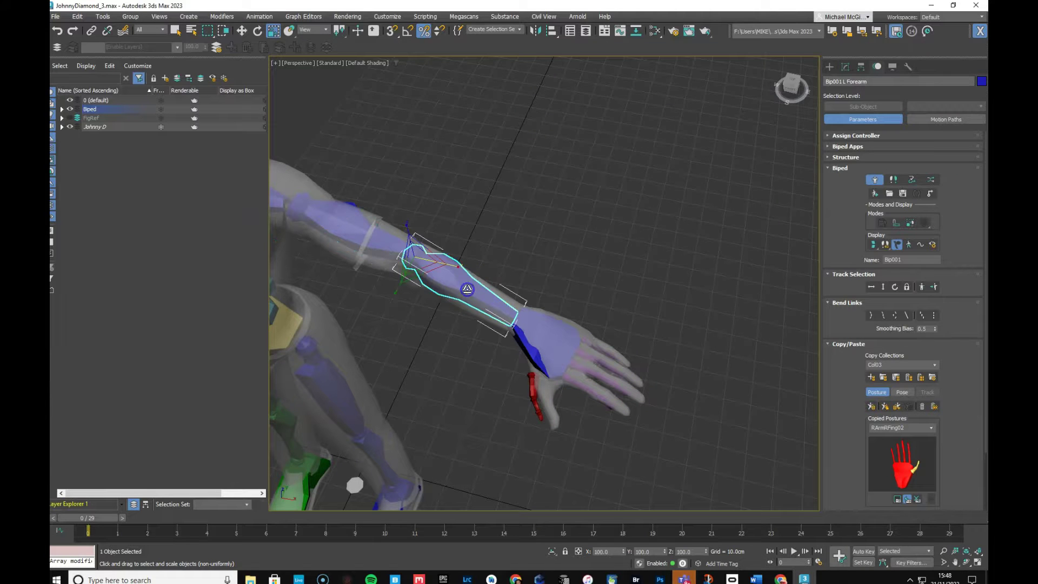
{"action": "left_click_drag", "start_coordinate": [448, 271], "coordinate": [457, 267]}
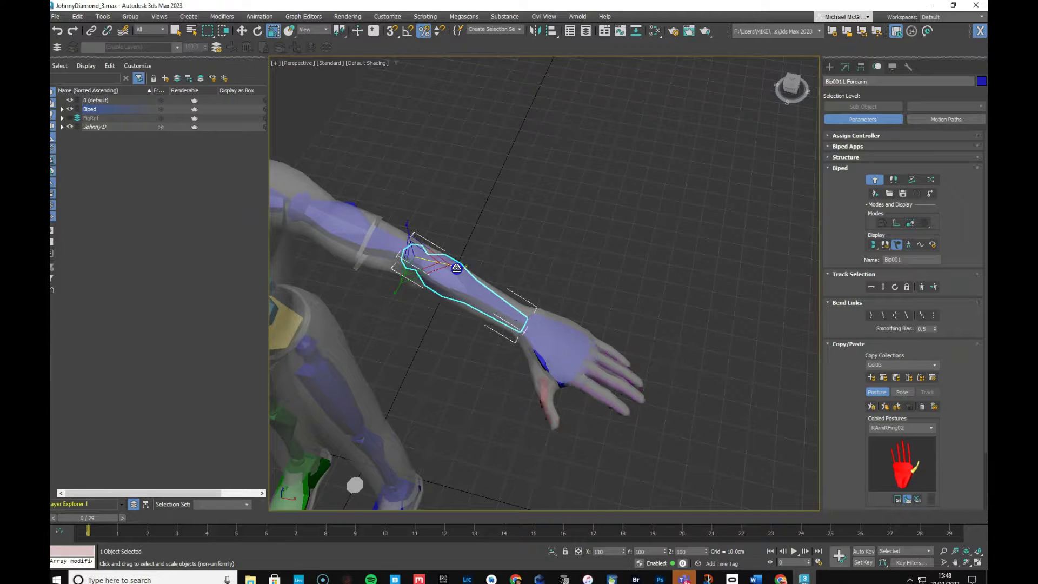
In Front view, scale the Bip001 Head bone down to fit the mesh head
{"action": "left_click", "coordinate": [629, 273]}
{"action": "scroll", "coordinate": [487, 327], "scroll_direction": "down", "scroll_amount": 10}
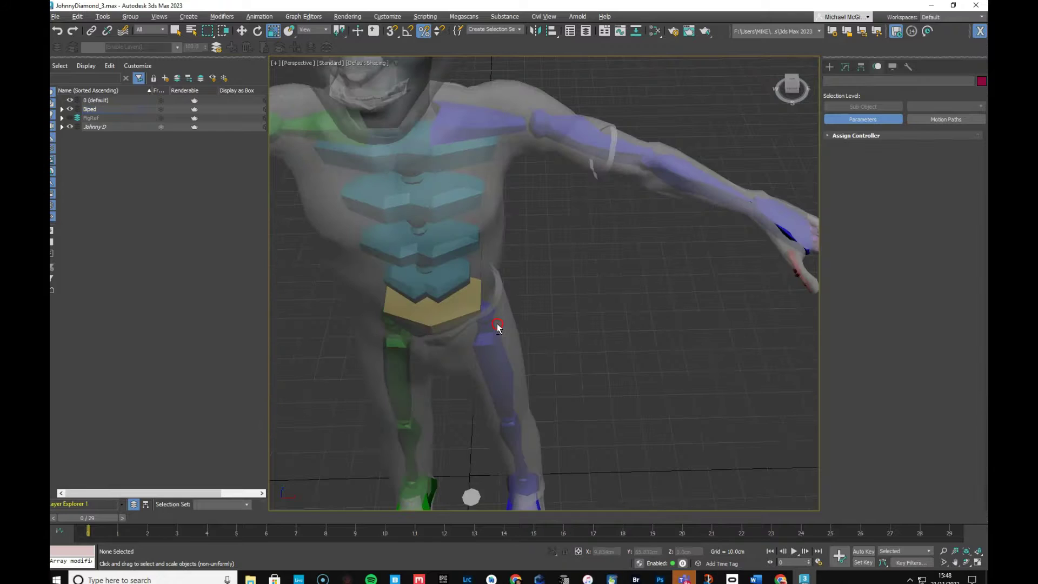
{"action": "scroll", "coordinate": [448, 325], "scroll_direction": "up", "scroll_amount": 10}
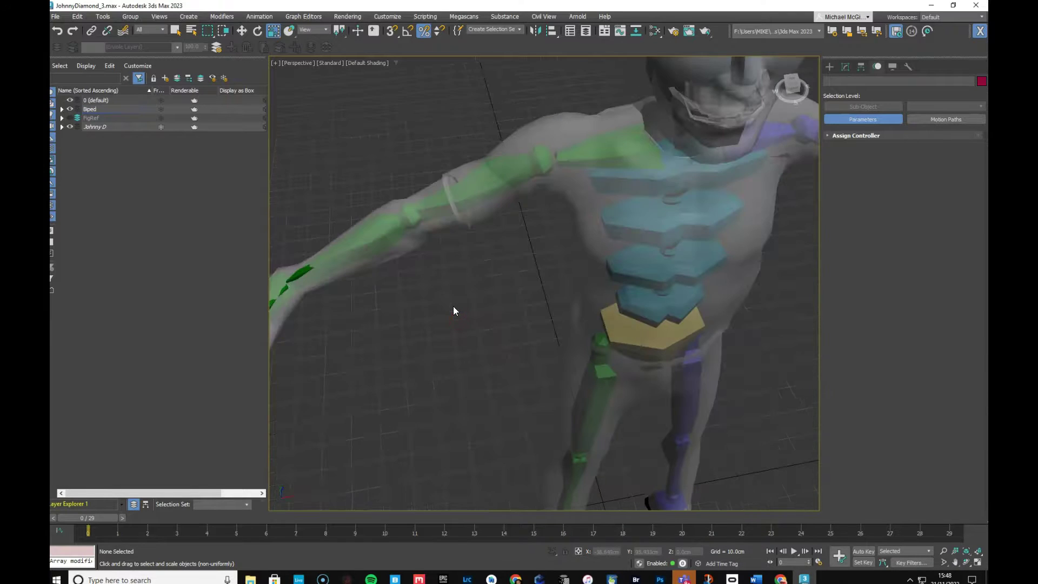
{"action": "scroll", "coordinate": [538, 295], "scroll_direction": "down", "scroll_amount": 10}
{"action": "middle_click_drag", "start_coordinate": [556, 310], "coordinate": [608, 308], "text": "alt"}
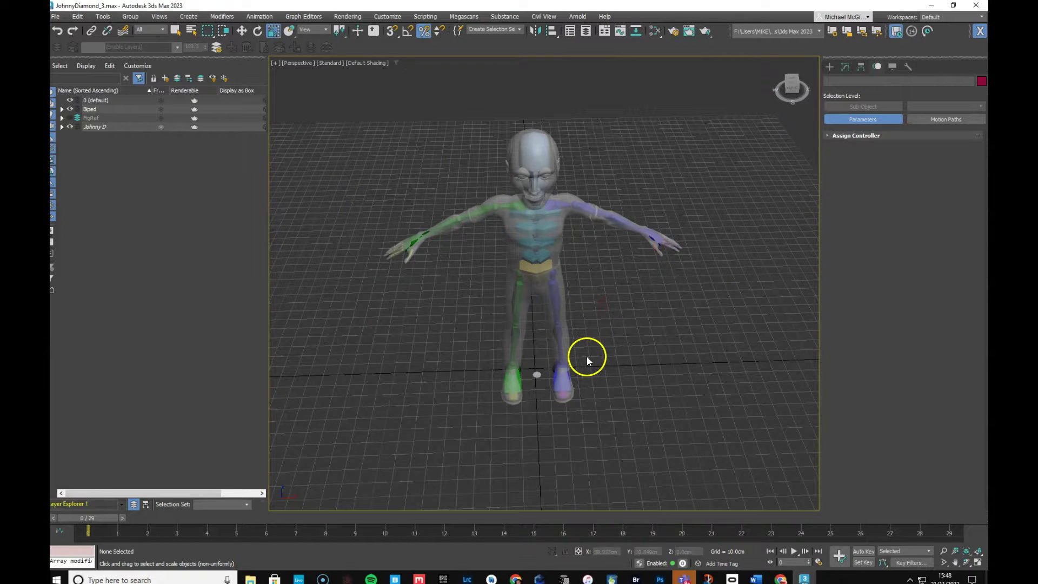
{"action": "key", "text": "f"}
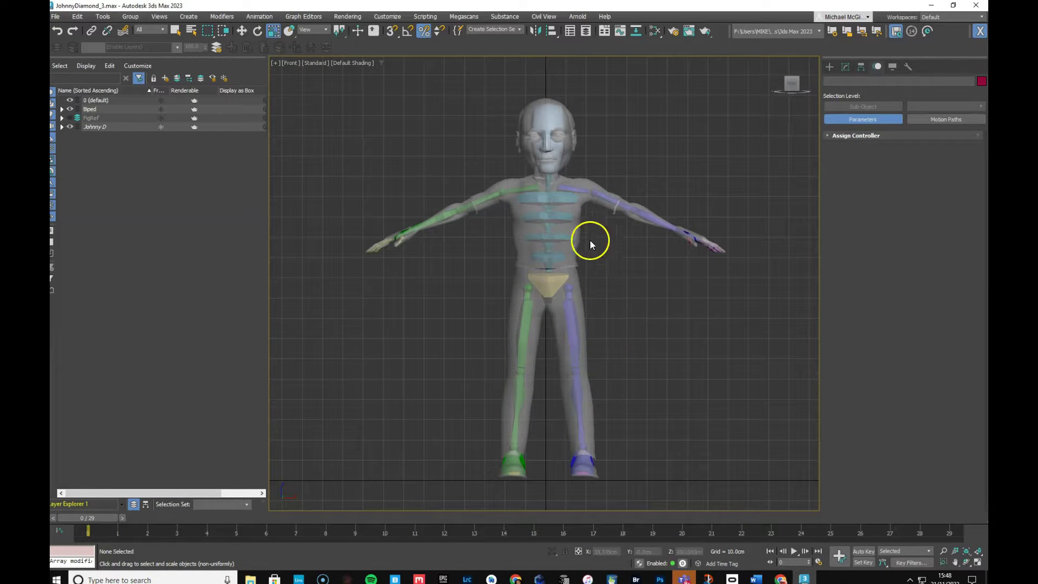
{"action": "left_click", "coordinate": [558, 156]}
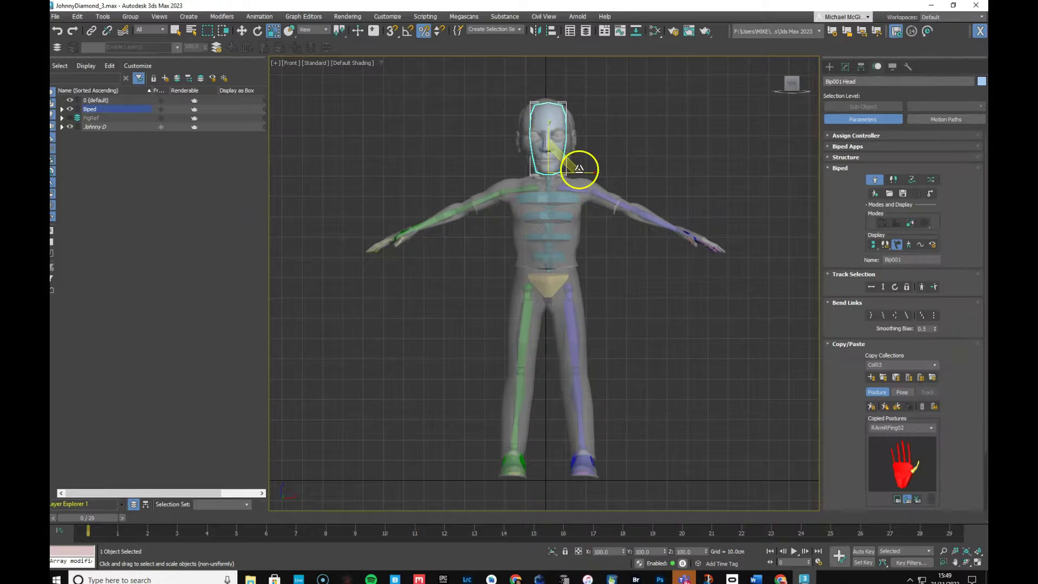
{"action": "left_click_drag", "start_coordinate": [579, 169], "coordinate": [550, 133]}
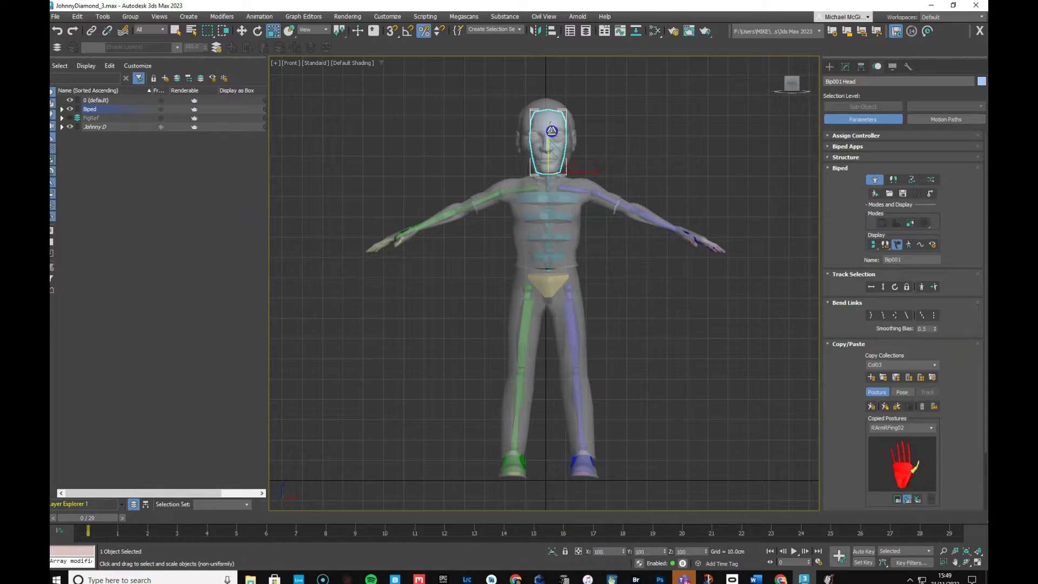
Check the head fit in Perspective, undoing an extra stretch of the head bone
{"action": "key", "text": "p"}
{"action": "mouse_move", "coordinate": [623, 258]}
{"action": "middle_mouse_down", "text": "alt"}
{"action": "mouse_move", "coordinate": [593, 292]}
{"action": "mouse_move", "coordinate": [635, 266]}
{"action": "middle_mouse_up", "text": "alt"}
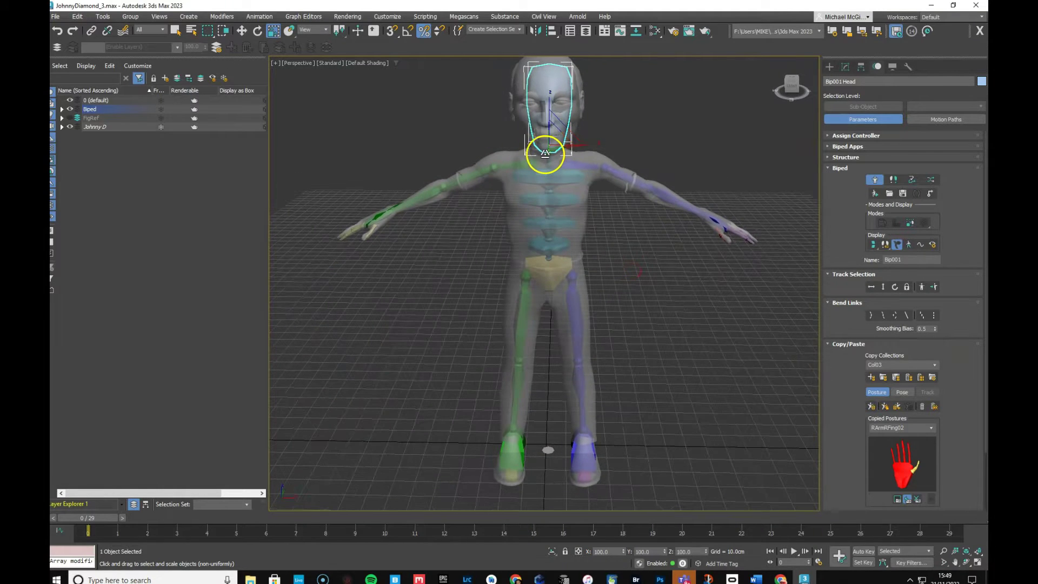
{"action": "left_click_drag", "start_coordinate": [551, 151], "coordinate": [552, 93]}
{"action": "key", "text": "ctrl+z"}
{"action": "middle_click_drag", "start_coordinate": [622, 129], "coordinate": [241, 133], "text": "alt"}
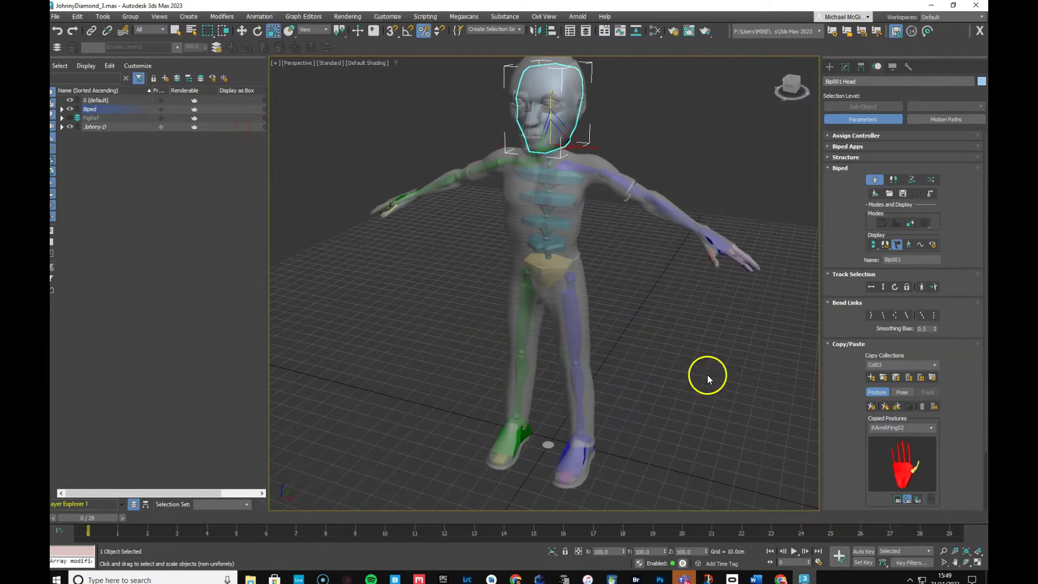
Deselect the head bone and save the scene as JohnnyDiamond_3.max
{"action": "left_click", "coordinate": [721, 381]}
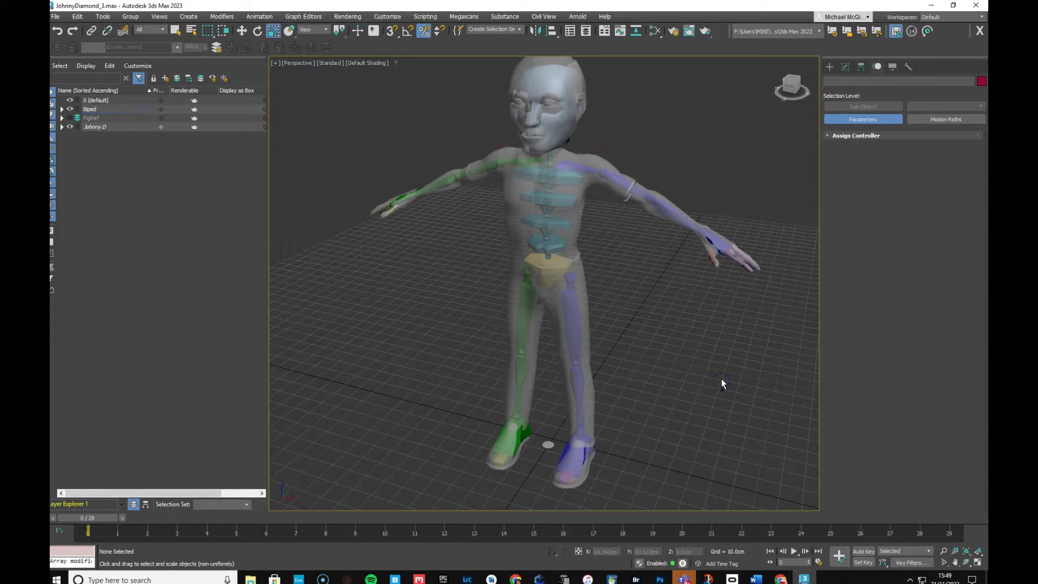
{"action": "key", "text": "ctrl+s"}
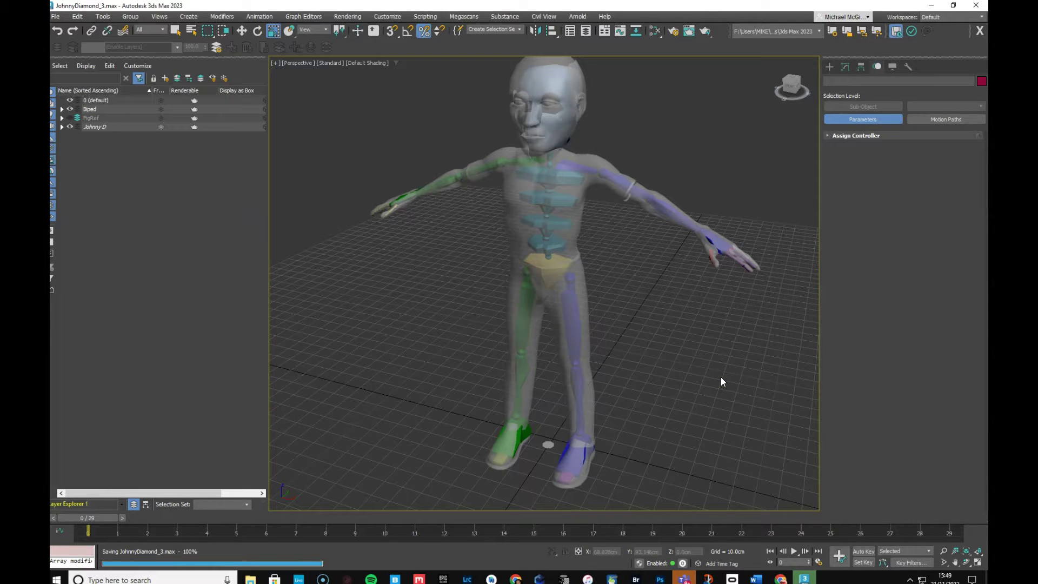